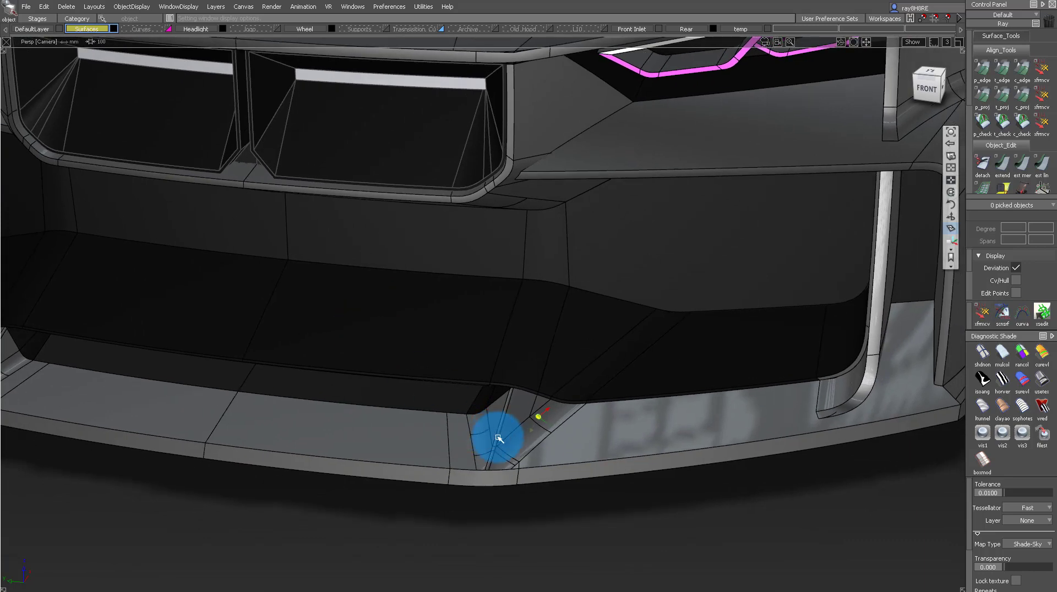
# - Examine the lower front bumper corner with its fillets and with the sharp, unblended surfaces
pyautogui.keyDown('alt'); pyautogui.keyDown('shift'); pyautogui.moveTo(498, 438); pyautogui.dragTo(609, 486, button='right'); pyautogui.keyUp('shift'); pyautogui.keyUp('alt')
pyautogui.keyDown('alt'); pyautogui.keyDown('shift'); pyautogui.moveTo(609, 485); pyautogui.dragTo(543, 393, button='middle'); pyautogui.keyUp('shift'); pyautogui.keyUp('alt')
pyautogui.keyDown('alt'); pyautogui.keyDown('shift'); pyautogui.moveTo(543, 393); pyautogui.dragTo(549, 438); pyautogui.keyUp('shift'); pyautogui.keyUp('alt')
pyautogui.keyDown('alt'); pyautogui.keyDown('shift'); pyautogui.moveTo(549, 438); pyautogui.dragTo(517, 474, button='middle'); pyautogui.keyUp('shift'); pyautogui.keyUp('alt')
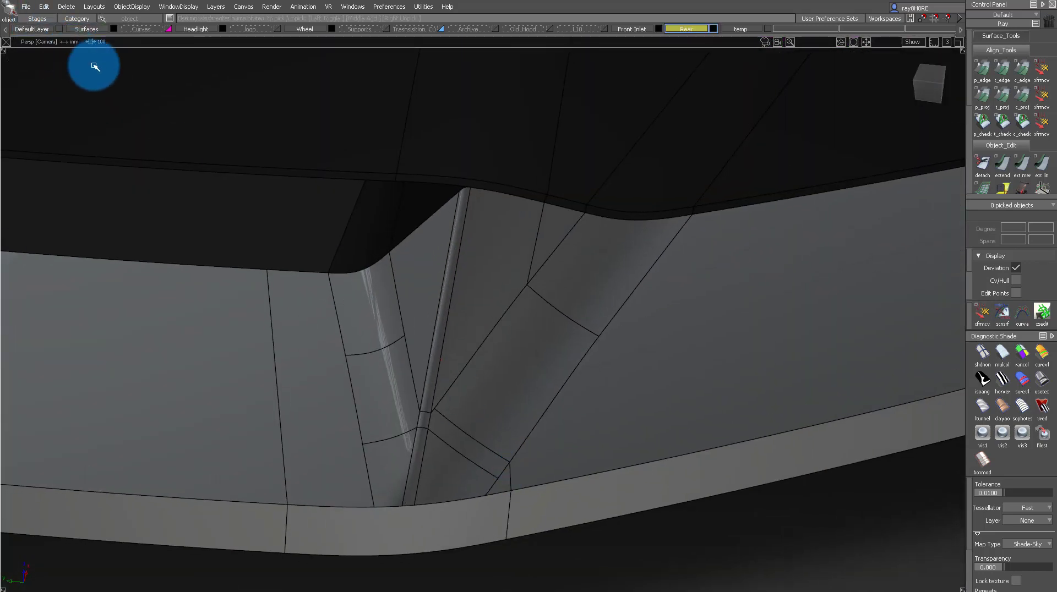
pyautogui.hotkey('ctrl', 'z')
pyautogui.keyDown('alt'); pyautogui.keyDown('shift'); pyautogui.moveTo(444, 288); pyautogui.dragTo(444, 282); pyautogui.keyUp('shift'); pyautogui.keyUp('alt')
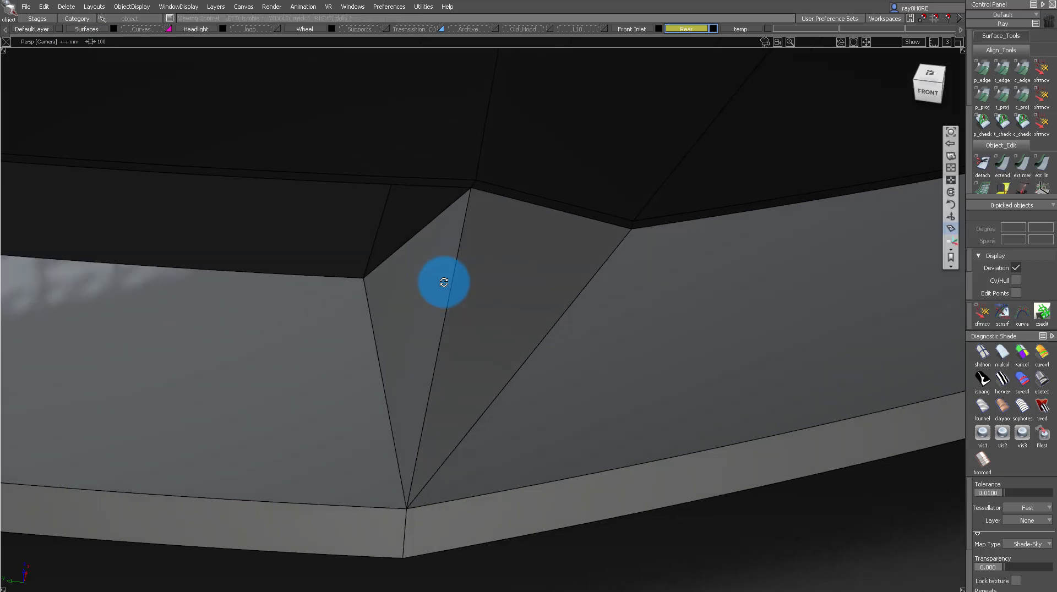
pyautogui.keyDown('alt'); pyautogui.keyDown('shift'); pyautogui.moveTo(444, 282); pyautogui.dragTo(430, 297, button='right'); pyautogui.keyUp('shift'); pyautogui.keyUp('alt')
pyautogui.keyDown('alt'); pyautogui.keyDown('shift'); pyautogui.moveTo(430, 297); pyautogui.dragTo(450, 324); pyautogui.keyUp('shift'); pyautogui.keyUp('alt')
pyautogui.keyDown('alt'); pyautogui.keyDown('shift'); pyautogui.moveTo(450, 324); pyautogui.dragTo(450, 324, button='middle'); pyautogui.keyUp('shift'); pyautogui.keyUp('alt')
pyautogui.keyDown('alt'); pyautogui.keyDown('shift'); pyautogui.moveTo(451, 324); pyautogui.dragTo(428, 310); pyautogui.keyUp('shift'); pyautogui.keyUp('alt')
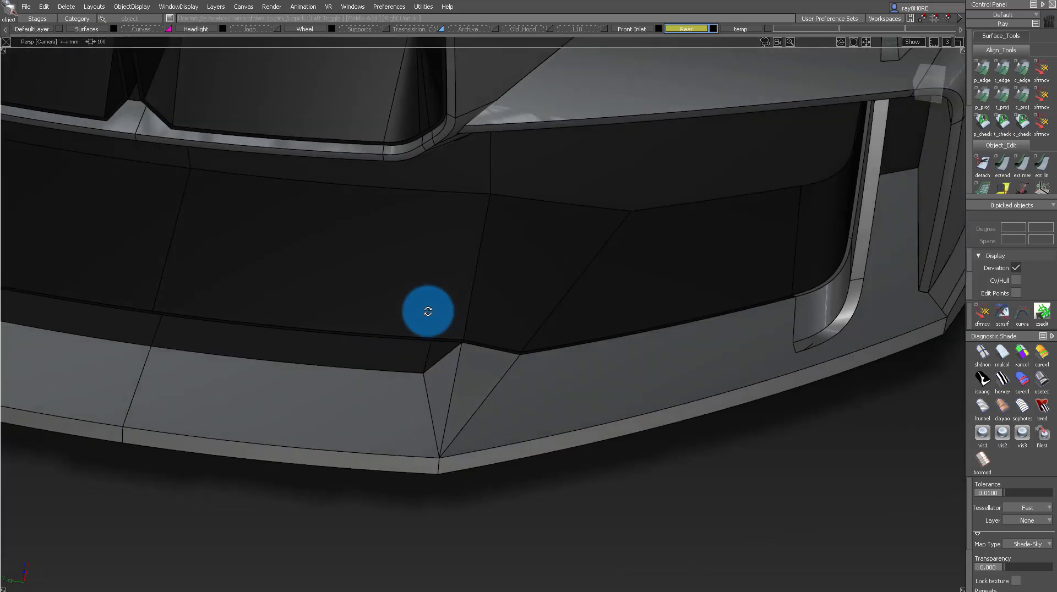
# - Compare the sharp and filleted bumper corner under blue diagnostic shading from several angles
pyautogui.press('F2')
pyautogui.scroll(3, 488, 370)
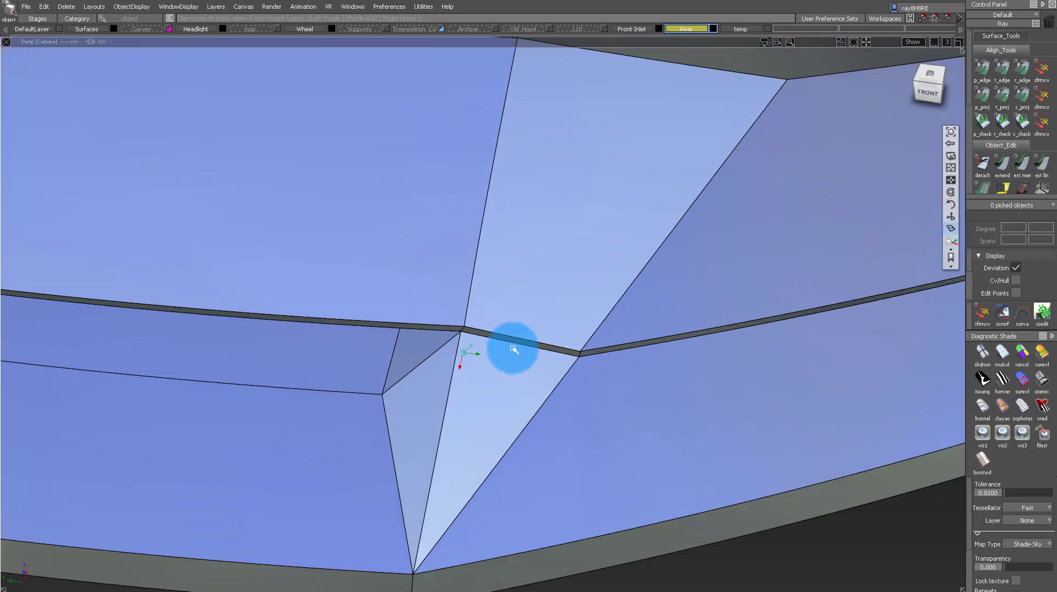
pyautogui.keyDown('alt'); pyautogui.keyDown('shift'); pyautogui.moveTo(507, 346); pyautogui.dragTo(505, 205); pyautogui.keyUp('shift'); pyautogui.keyUp('alt')
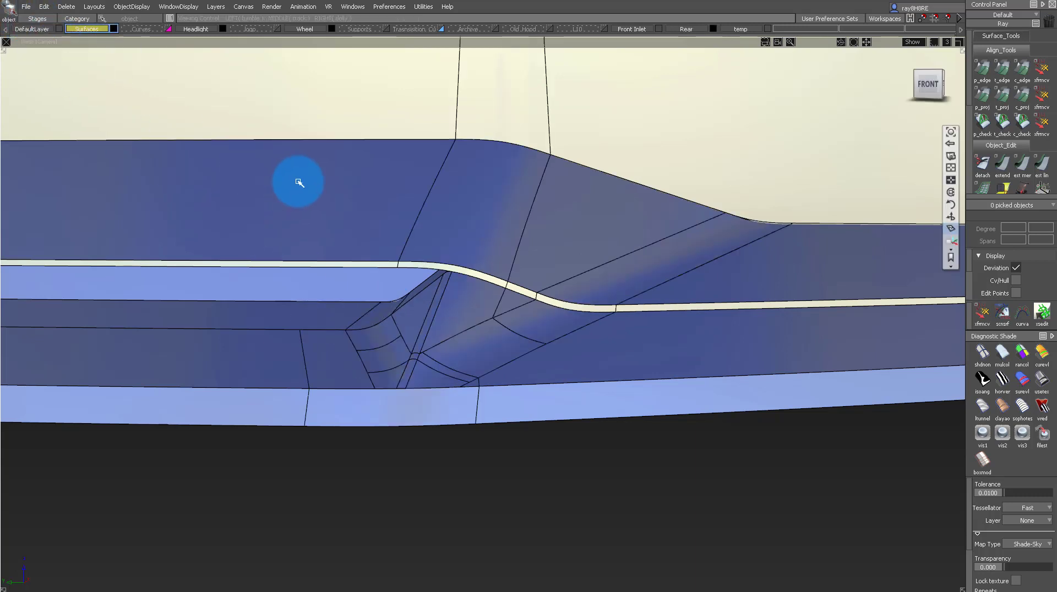
pyautogui.keyDown('alt'); pyautogui.keyDown('shift'); pyautogui.moveTo(300, 182); pyautogui.dragTo(618, 158); pyautogui.keyUp('shift'); pyautogui.keyUp('alt')
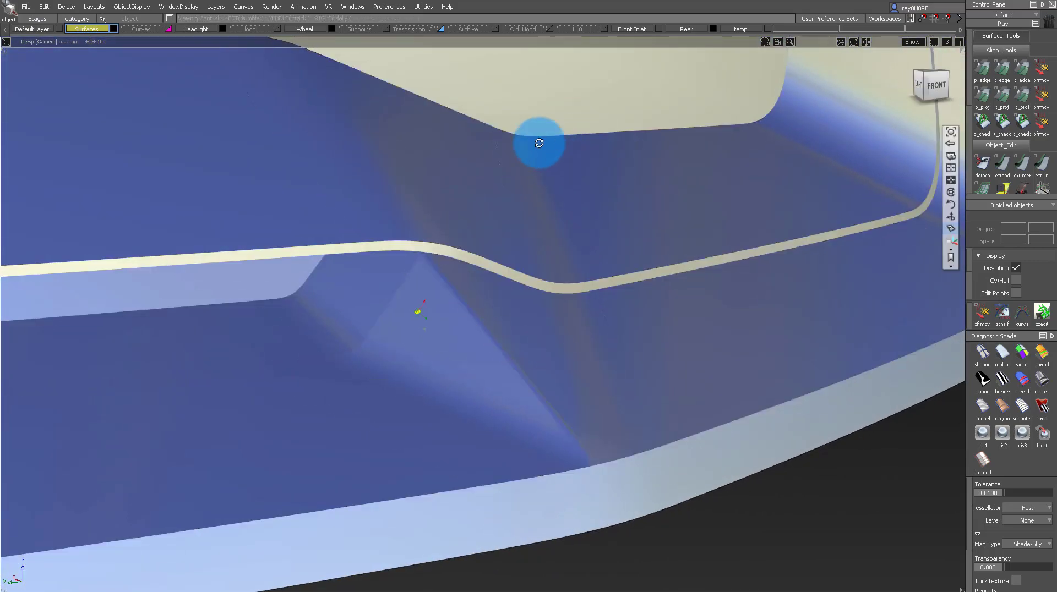
pyautogui.keyDown('alt'); pyautogui.keyDown('shift'); pyautogui.moveTo(539, 143); pyautogui.dragTo(582, 196); pyautogui.keyUp('shift'); pyautogui.keyUp('alt')
pyautogui.keyDown('alt'); pyautogui.keyDown('shift'); pyautogui.moveTo(582, 195); pyautogui.dragTo(556, 190, button='middle'); pyautogui.keyUp('shift'); pyautogui.keyUp('alt')
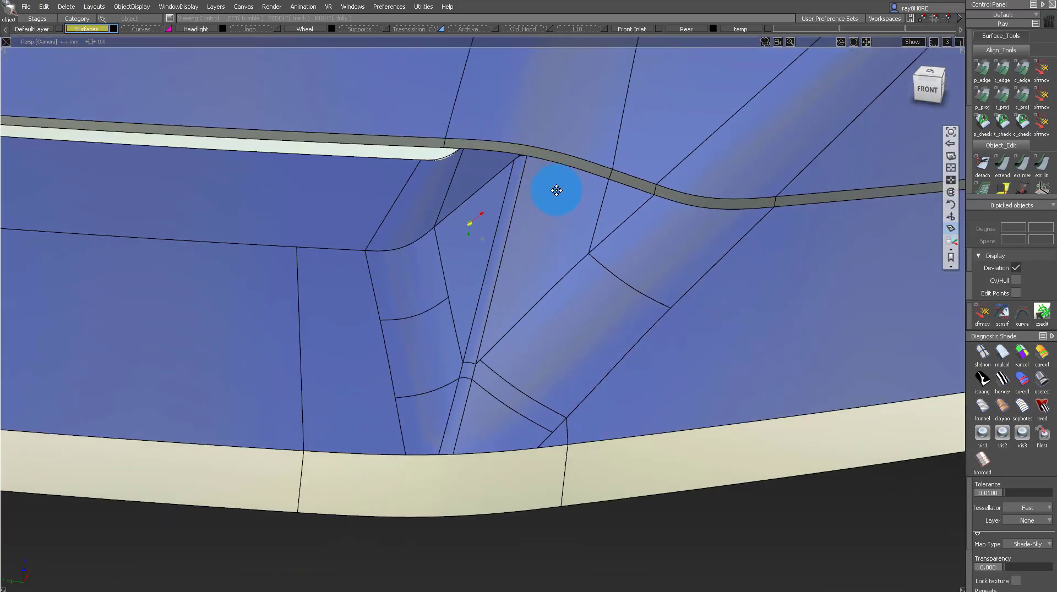
pyautogui.keyDown('alt'); pyautogui.keyDown('shift'); pyautogui.moveTo(556, 190); pyautogui.dragTo(604, 184); pyautogui.keyUp('shift'); pyautogui.keyUp('alt')
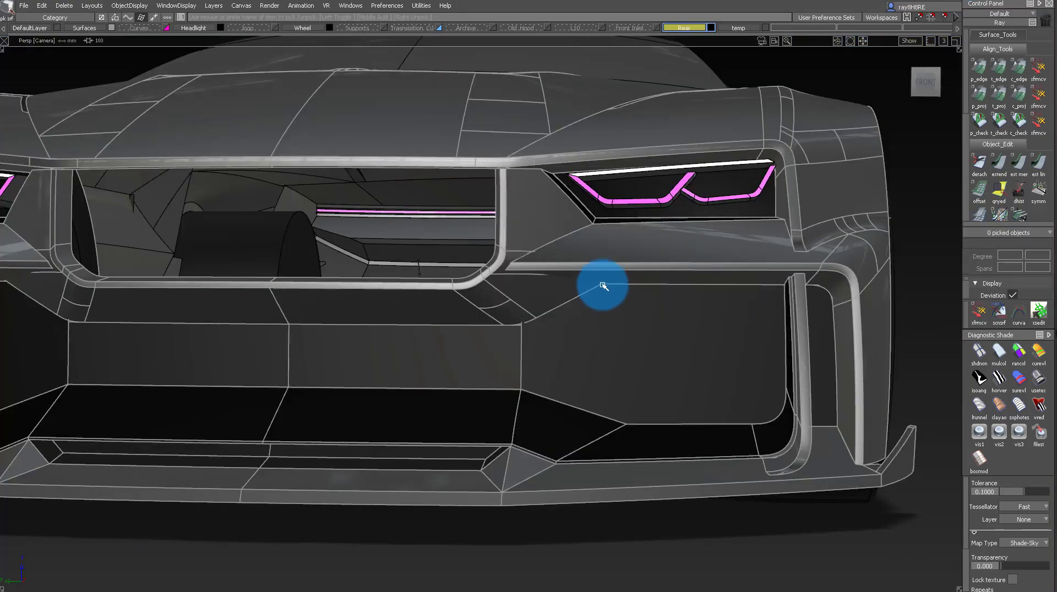
# - Create a Chord-type surface fillet with G2 Curvature between the central lower intake floor and the adjoining angled surface
pyautogui.keyDown('alt'); pyautogui.keyDown('shift'); pyautogui.moveTo(604, 283); pyautogui.dragTo(507, 250); pyautogui.keyUp('shift'); pyautogui.keyUp('alt')
pyautogui.keyDown('alt'); pyautogui.keyDown('shift'); pyautogui.moveTo(507, 251); pyautogui.dragTo(527, 275, button='right'); pyautogui.keyUp('shift'); pyautogui.keyUp('alt')
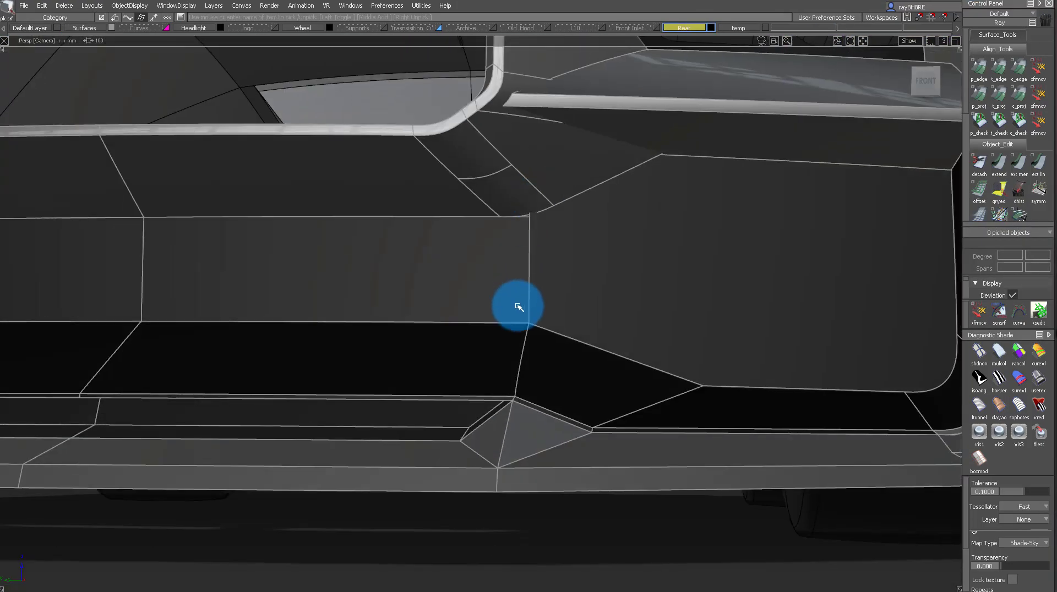
pyautogui.keyDown('ctrl'); pyautogui.keyDown('shift'); pyautogui.moveTo(533, 224); pyautogui.dragTo(527, 184); pyautogui.keyUp('shift'); pyautogui.keyUp('ctrl')
pyautogui.keyDown('ctrl'); pyautogui.keyDown('shift'); pyautogui.moveTo(477, 354); pyautogui.dragTo(523, 494, button='right'); pyautogui.keyUp('shift'); pyautogui.keyUp('ctrl')
pyautogui.click(493, 364)
pyautogui.click(550, 367)
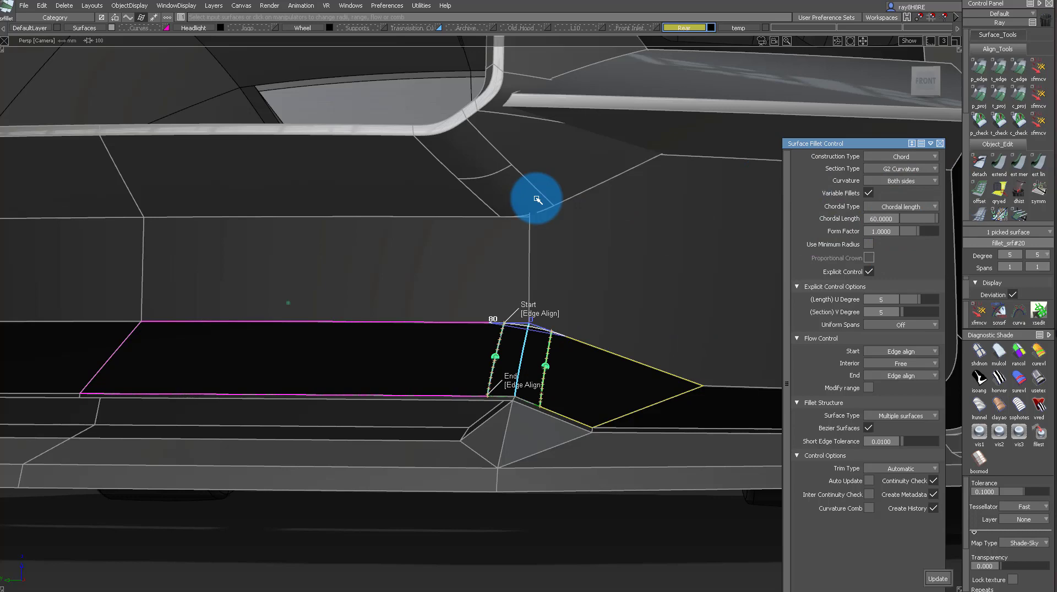
pyautogui.keyDown('alt'); pyautogui.keyDown('shift'); pyautogui.moveTo(675, 254); pyautogui.dragTo(720, 312); pyautogui.keyUp('shift'); pyautogui.keyUp('alt')
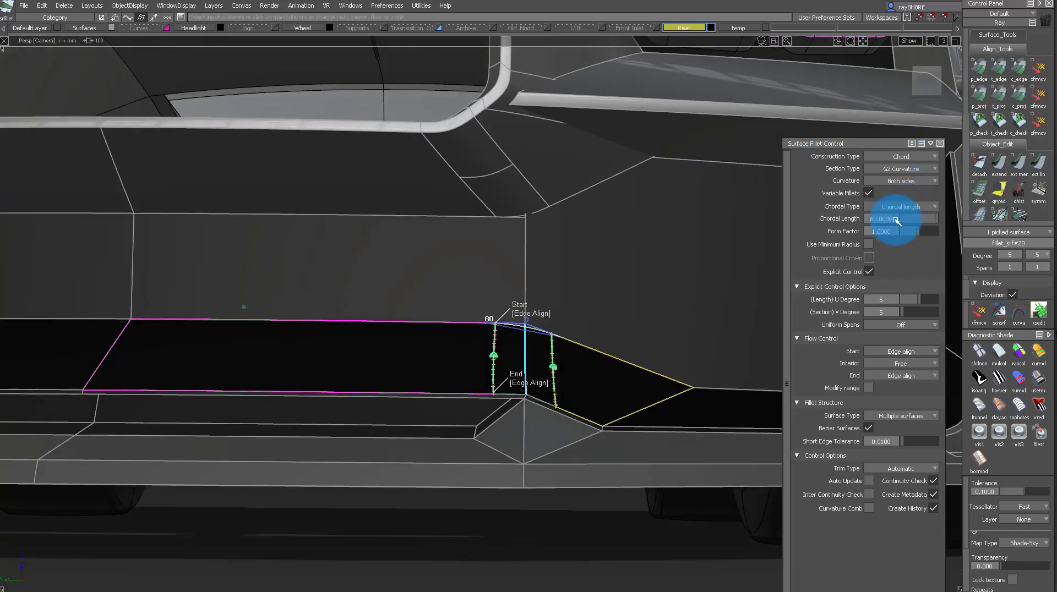
pyautogui.keyDown('ctrl'); pyautogui.keyDown('shift'); pyautogui.moveTo(655, 246); pyautogui.dragTo(556, 183); pyautogui.keyUp('shift'); pyautogui.keyUp('ctrl')
# - Isolate the upper corner fillet and intake floor surfaces, and skin a vertical surface between the two fillets' facing edges
pyautogui.keyDown('alt'); pyautogui.keyDown('shift'); pyautogui.moveTo(570, 325); pyautogui.dragTo(520, 360); pyautogui.keyUp('shift'); pyautogui.keyUp('alt')
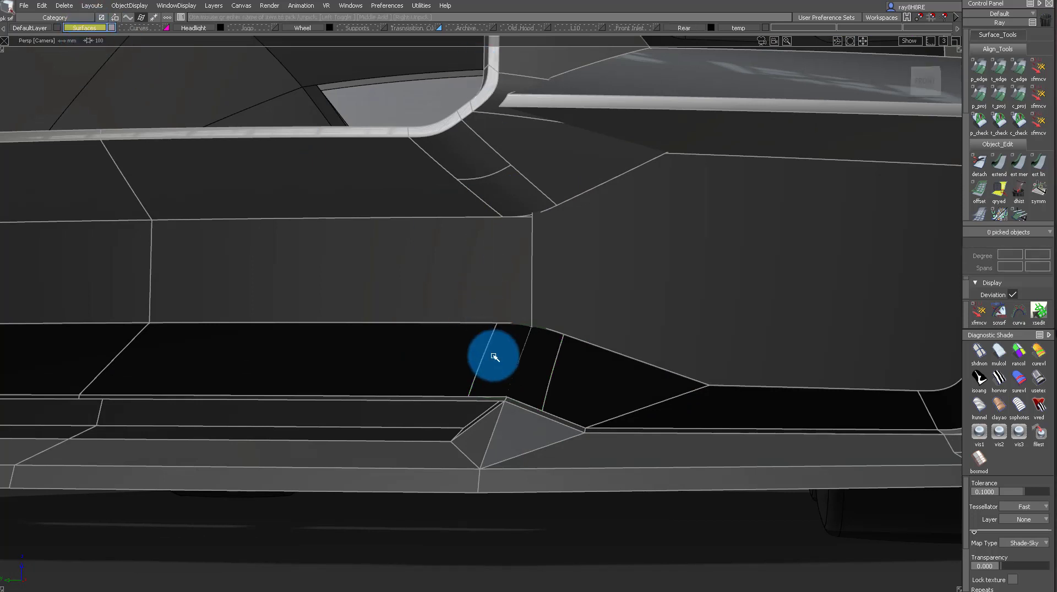
pyautogui.click(493, 356)
pyautogui.keyDown('ctrl'); pyautogui.keyDown('shift'); pyautogui.moveTo(560, 221); pyautogui.dragTo(570, 361, button='right'); pyautogui.keyUp('shift'); pyautogui.keyUp('ctrl')
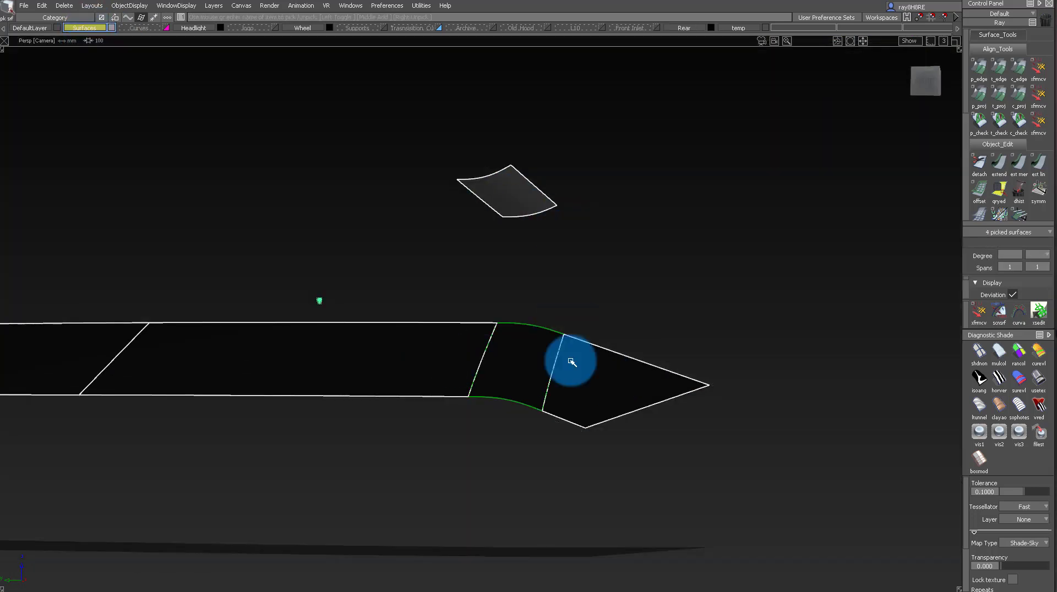
pyautogui.keyDown('ctrl'); pyautogui.keyDown('shift'); pyautogui.moveTo(569, 361); pyautogui.dragTo(519, 237, button='middle'); pyautogui.keyUp('shift'); pyautogui.keyUp('ctrl')
pyautogui.click(529, 215)
pyautogui.click(540, 325)
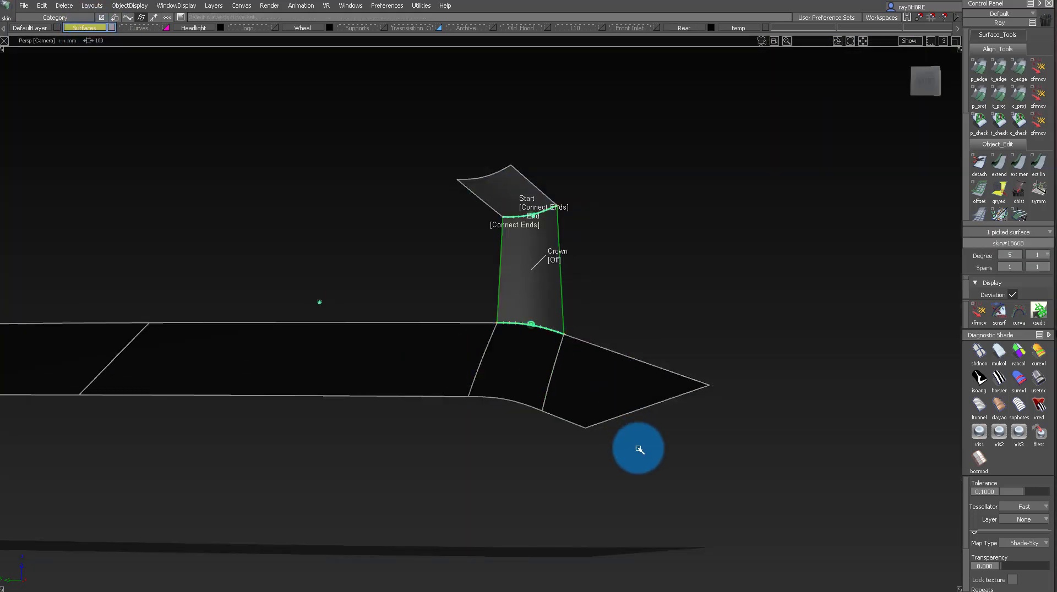
pyautogui.click(688, 327)
pyautogui.keyDown('ctrl'); pyautogui.keyDown('shift'); pyautogui.moveTo(665, 334); pyautogui.dragTo(654, 199, button='right'); pyautogui.keyUp('shift'); pyautogui.keyUp('ctrl')
# - Align both vertical edges of the skin to the outer and central wall surfaces with G2 continuity and Project alignment
pyautogui.keyDown('alt'); pyautogui.keyDown('shift'); pyautogui.moveTo(618, 308); pyautogui.dragTo(623, 320); pyautogui.keyUp('shift'); pyautogui.keyUp('alt')
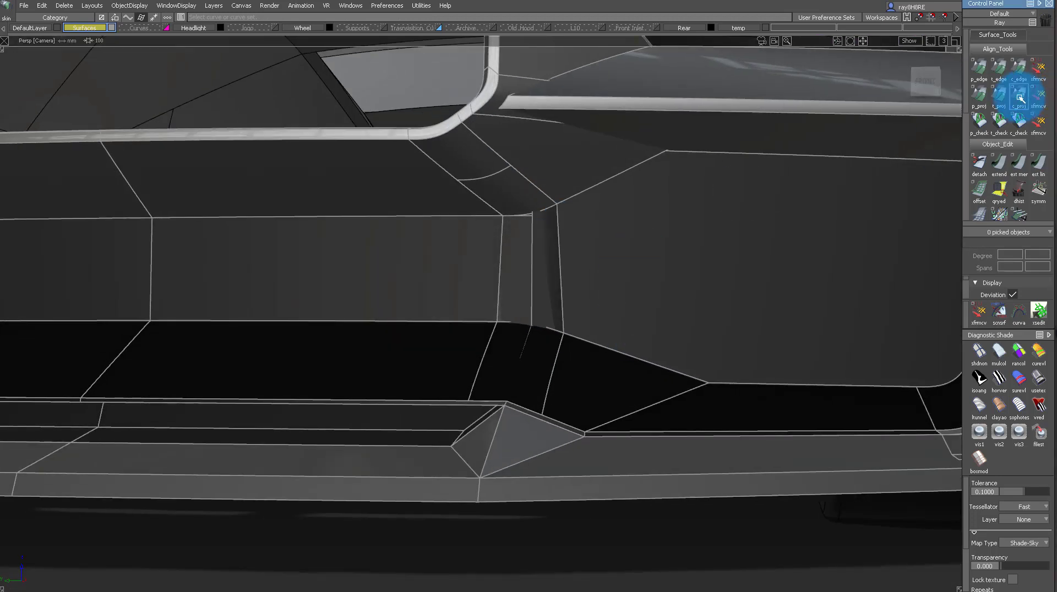
pyautogui.doubleClick(1020, 99)
pyautogui.click(560, 238)
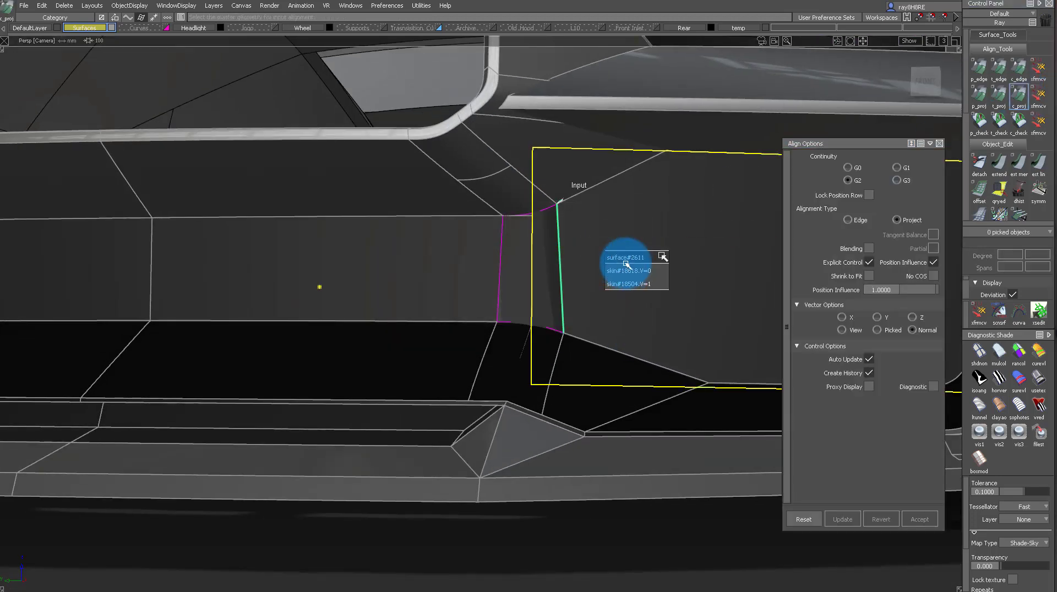
pyautogui.click(626, 263)
pyautogui.click(489, 269)
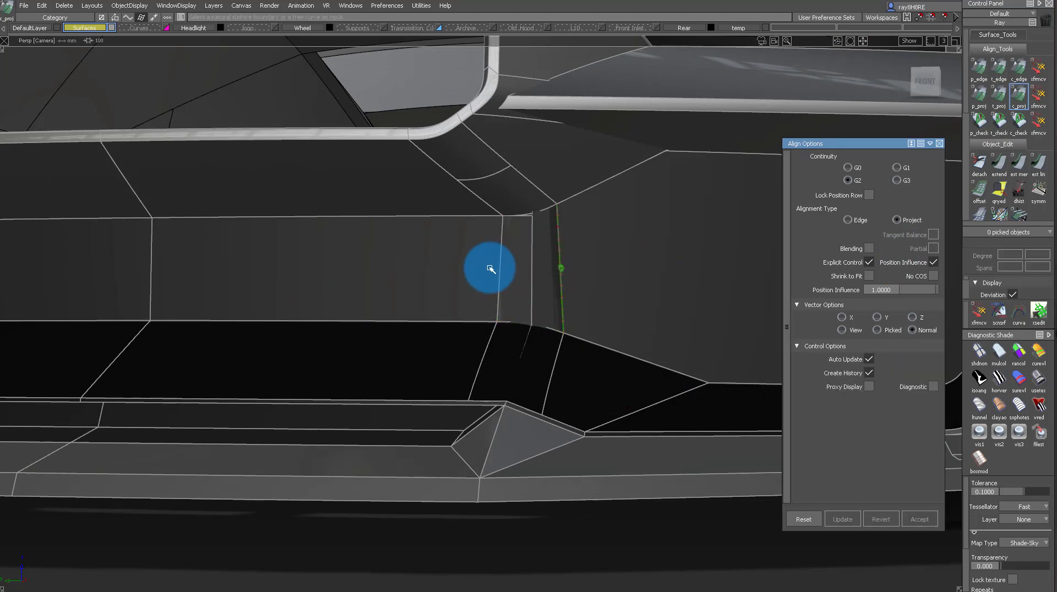
pyautogui.click(497, 266)
pyautogui.keyDown('ctrl'); pyautogui.keyDown('shift'); pyautogui.moveTo(441, 257); pyautogui.dragTo(447, 370); pyautogui.keyUp('shift'); pyautogui.keyUp('ctrl')
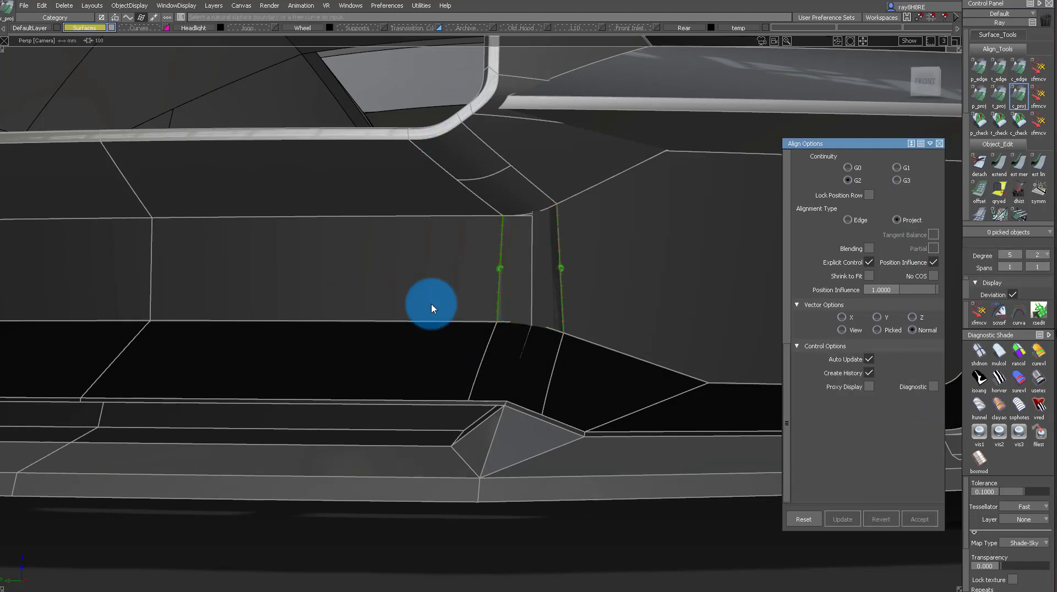
pyautogui.keyDown('ctrl'); pyautogui.keyDown('shift'); pyautogui.moveTo(432, 306); pyautogui.dragTo(487, 281); pyautogui.keyUp('shift'); pyautogui.keyUp('ctrl')
pyautogui.click(488, 281)
pyautogui.click(629, 226)
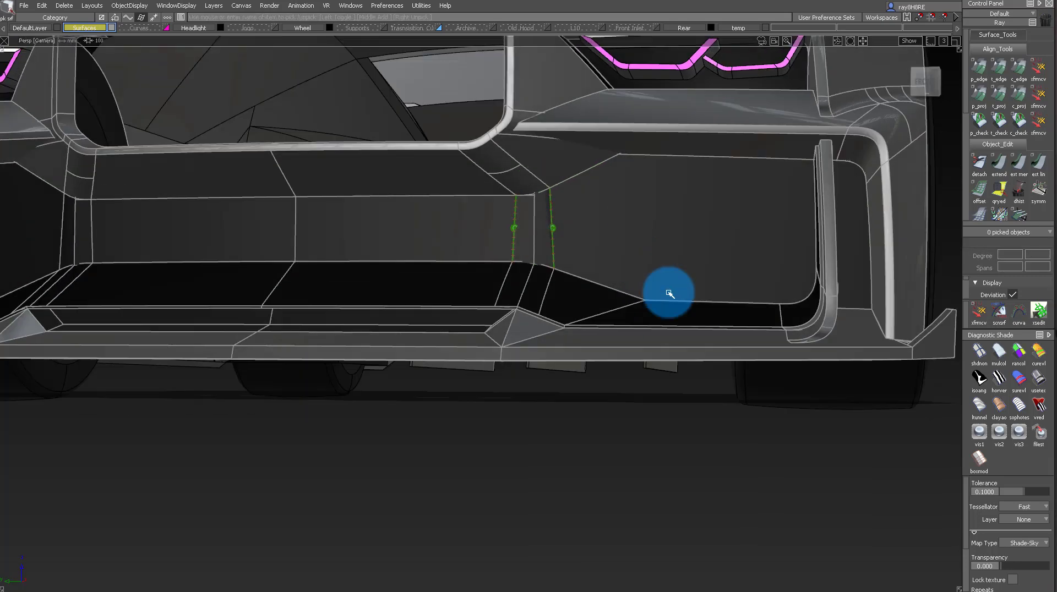
# - Isolate the outer wall surface to inspect it, restore the surrounding surfaces and delete the alignment locators
pyautogui.click(673, 246)
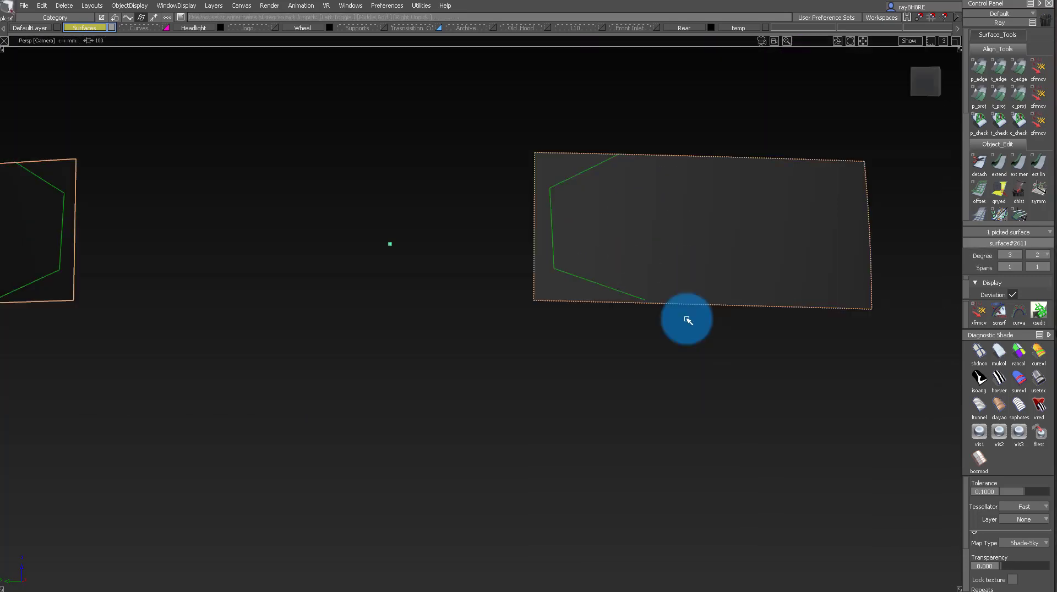
pyautogui.click(692, 324)
pyautogui.click(664, 217)
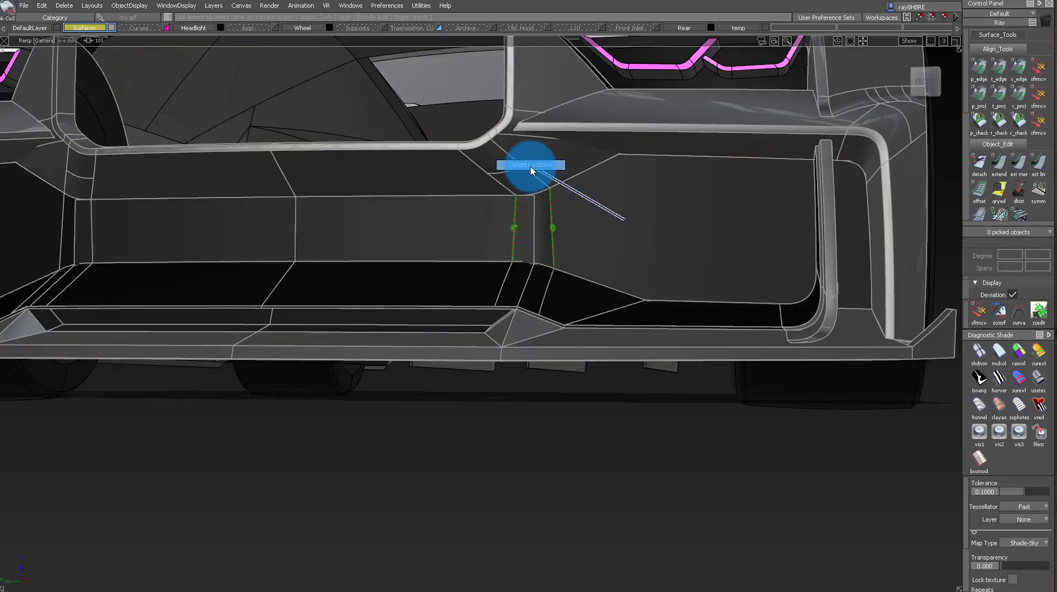
pyautogui.keyDown('ctrl'); pyautogui.keyDown('shift'); pyautogui.moveTo(498, 360); pyautogui.dragTo(481, 240); pyautogui.keyUp('shift'); pyautogui.keyUp('ctrl')
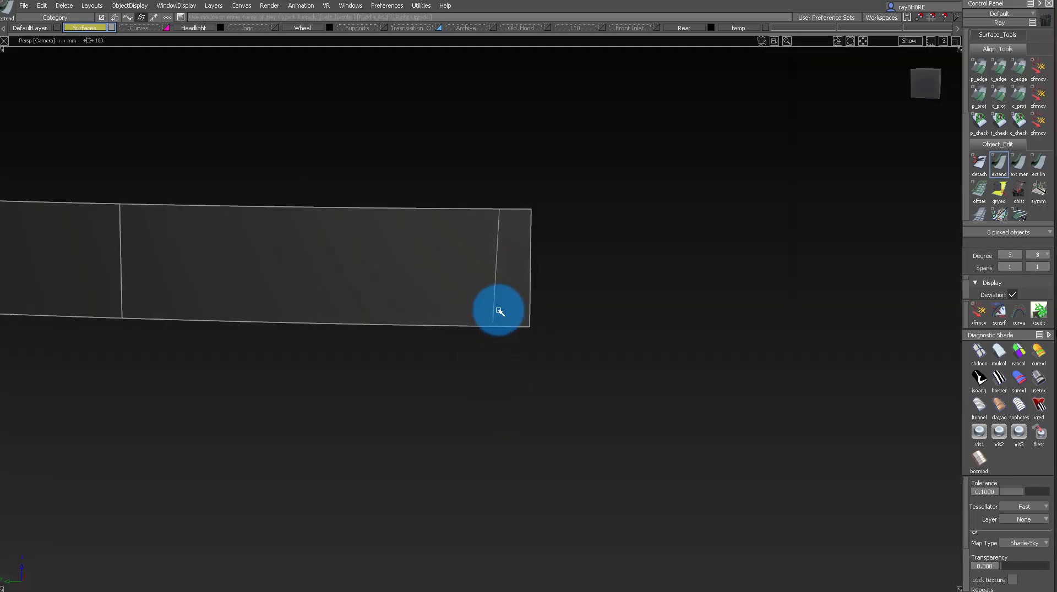
# - Trim the central wall surface back to the inner edge of the vertical blend, removing the overlapping strip
pyautogui.click(498, 309)
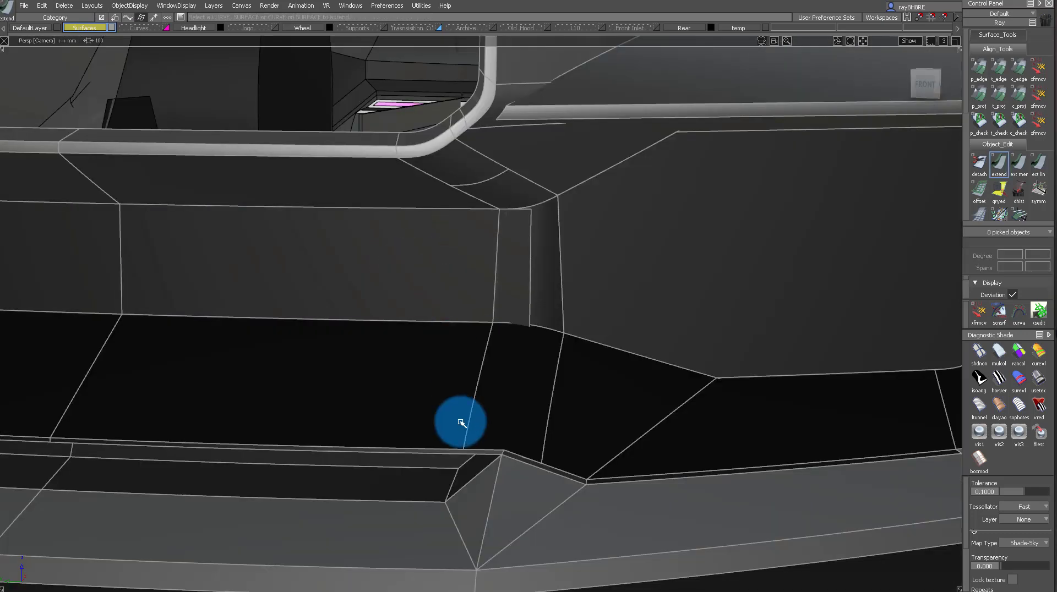
pyautogui.click(391, 262)
pyautogui.click(883, 578)
pyautogui.moveTo(478, 337)
pyautogui.keyDown('alt'); pyautogui.keyDown('shift'); pyautogui.mouseDown()
pyautogui.moveTo(416, 345)
pyautogui.moveTo(468, 384)
pyautogui.mouseUp(); pyautogui.keyUp('shift'); pyautogui.keyUp('alt')
pyautogui.click(477, 297)
pyautogui.click(520, 288)
pyautogui.click(462, 297)
pyautogui.keyDown('ctrl'); pyautogui.keyDown('shift'); pyautogui.moveTo(520, 426); pyautogui.dragTo(484, 385); pyautogui.keyUp('shift'); pyautogui.keyUp('ctrl')
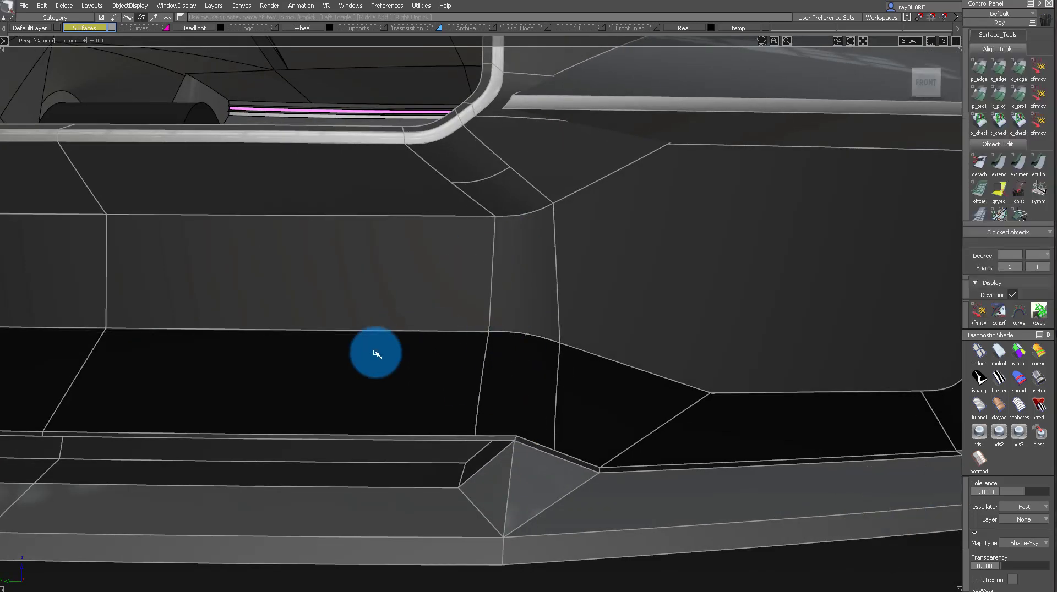
# - Project the intake floor's upper edge onto the central wall surface and trim the wall, keeping the region above it
pyautogui.keyDown('alt'); pyautogui.keyDown('shift'); pyautogui.moveTo(374, 353); pyautogui.dragTo(404, 337); pyautogui.keyUp('shift'); pyautogui.keyUp('alt')
pyautogui.click(389, 308)
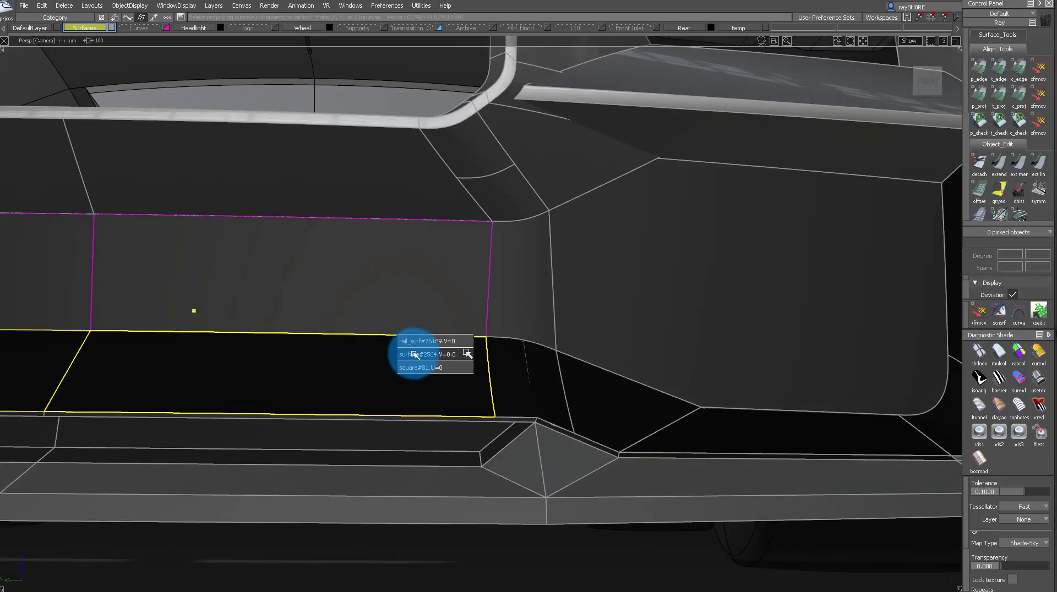
pyautogui.click(414, 354)
pyautogui.keyDown('ctrl'); pyautogui.keyDown('shift'); pyautogui.moveTo(363, 396); pyautogui.dragTo(345, 281); pyautogui.keyUp('shift'); pyautogui.keyUp('ctrl')
pyautogui.click(329, 241)
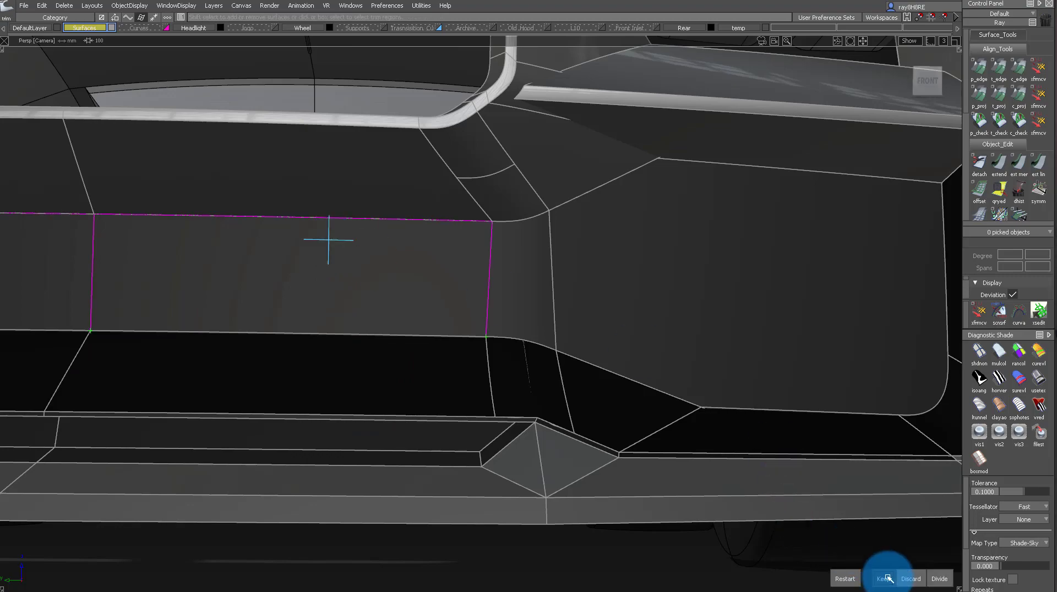
pyautogui.click(552, 291)
pyautogui.hotkey('ctrl', 'h')
pyautogui.click(606, 299)
# - Project the remaining boundary edges, including the rounded upper corner, onto the outer wall surface
pyautogui.keyDown('alt'); pyautogui.keyDown('shift'); pyautogui.moveTo(611, 281); pyautogui.dragTo(629, 213); pyautogui.keyUp('shift'); pyautogui.keyUp('alt')
pyautogui.keyDown('alt'); pyautogui.keyDown('shift'); pyautogui.moveTo(630, 213); pyautogui.dragTo(460, 154, button='middle'); pyautogui.keyUp('shift'); pyautogui.keyUp('alt')
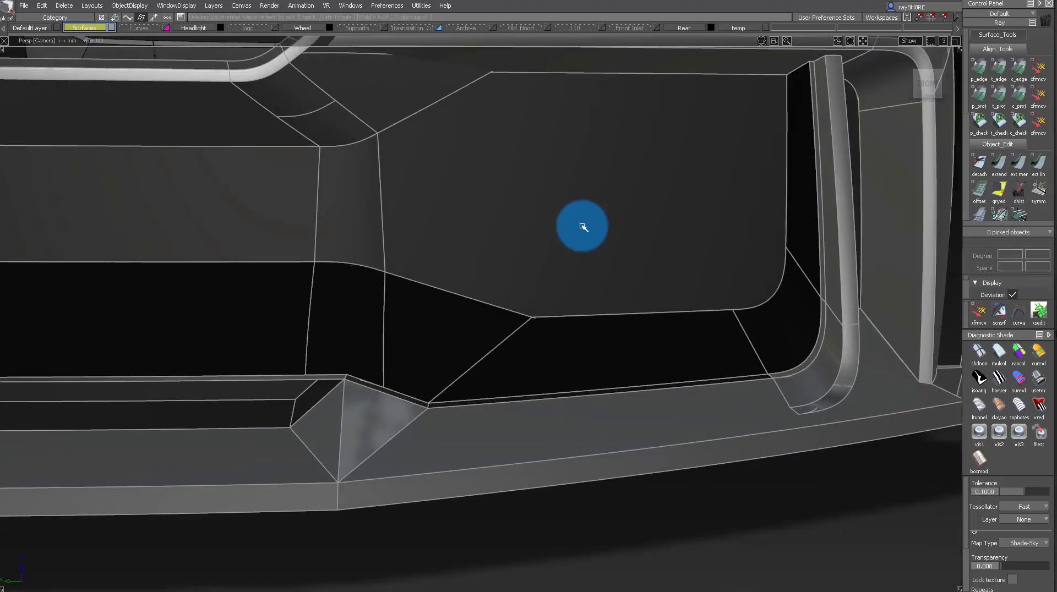
pyautogui.keyDown('alt'); pyautogui.keyDown('shift'); pyautogui.moveTo(615, 213); pyautogui.dragTo(570, 218); pyautogui.keyUp('shift'); pyautogui.keyUp('alt')
pyautogui.keyDown('alt'); pyautogui.keyDown('shift'); pyautogui.moveTo(570, 218); pyautogui.dragTo(604, 226, button='middle'); pyautogui.keyUp('shift'); pyautogui.keyUp('alt')
pyautogui.keyDown('alt'); pyautogui.keyDown('shift'); pyautogui.moveTo(604, 226); pyautogui.dragTo(663, 113); pyautogui.keyUp('shift'); pyautogui.keyUp('alt')
pyautogui.keyDown('alt'); pyautogui.keyDown('shift'); pyautogui.moveTo(663, 114); pyautogui.dragTo(687, 125, button='right'); pyautogui.keyUp('shift'); pyautogui.keyUp('alt')
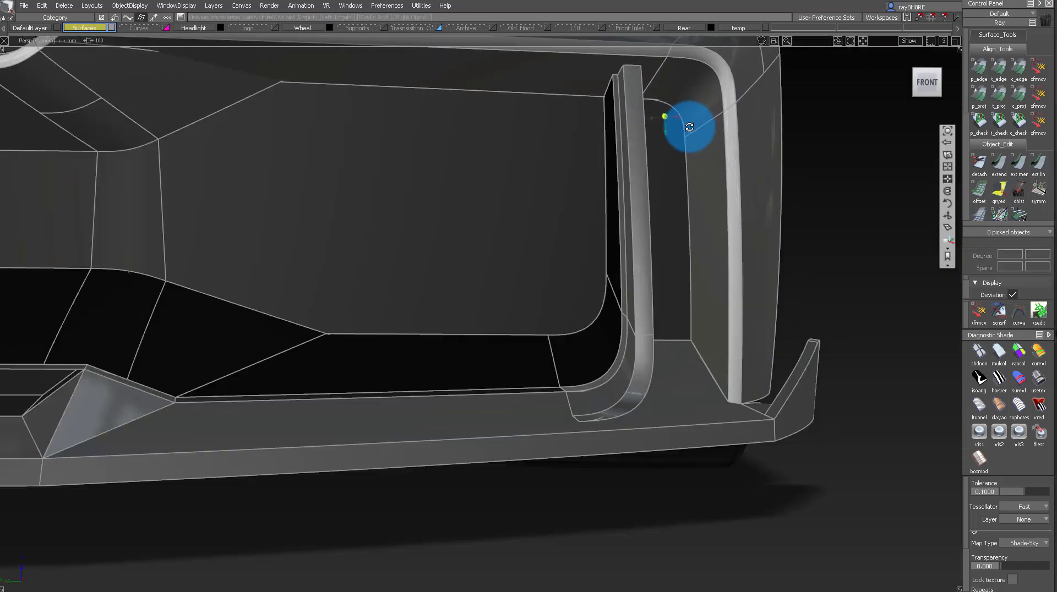
pyautogui.keyDown('alt'); pyautogui.keyDown('shift'); pyautogui.moveTo(686, 125); pyautogui.dragTo(668, 169); pyautogui.keyUp('shift'); pyautogui.keyUp('alt')
pyautogui.click(675, 122)
pyautogui.click(682, 119)
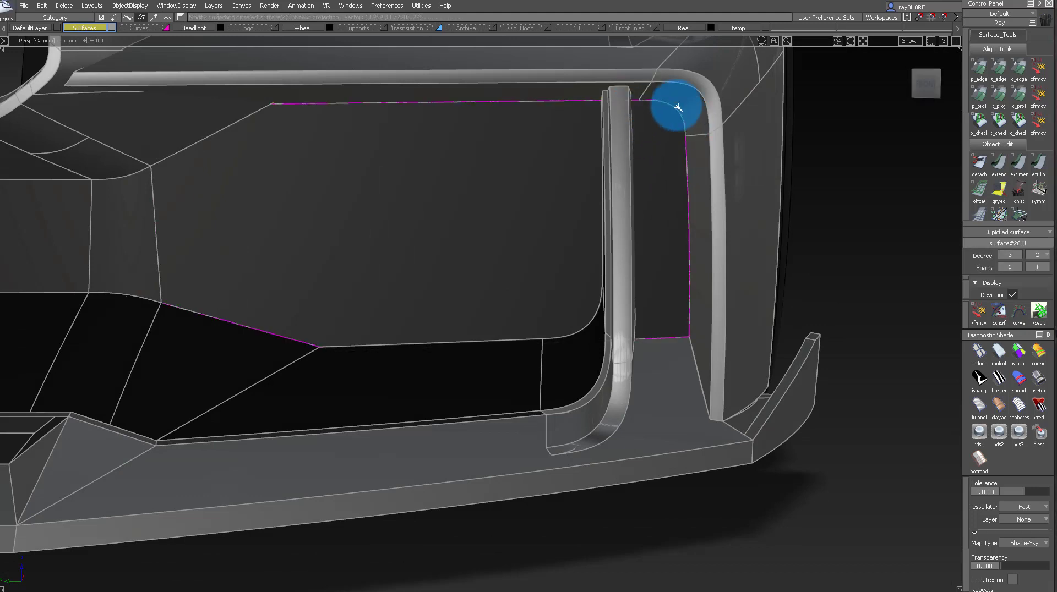
# - Trim the outer wall surface to its projected boundary curves, keeping the inner region
pyautogui.hotkey('alt', 'h')
pyautogui.keyDown('alt'); pyautogui.keyDown('shift'); pyautogui.moveTo(687, 222); pyautogui.dragTo(642, 170); pyautogui.keyUp('shift'); pyautogui.keyUp('alt')
pyautogui.press('t')
pyautogui.click(528, 151)
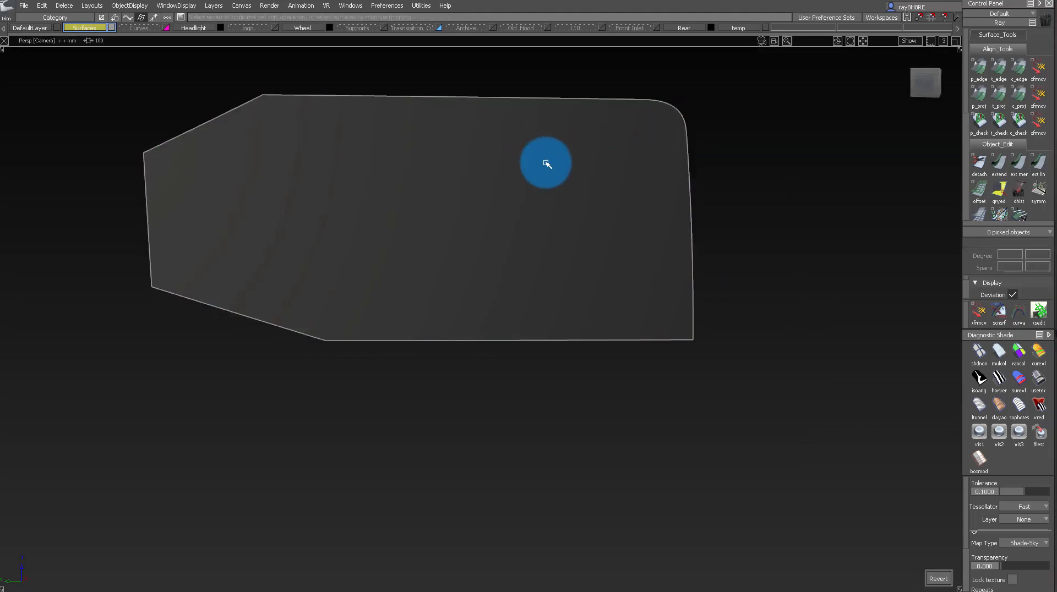
pyautogui.press('q')
pyautogui.hotkey('alt', 'h')
pyautogui.keyDown('alt'); pyautogui.keyDown('shift'); pyautogui.moveTo(486, 147); pyautogui.dragTo(477, 195, button='right'); pyautogui.keyUp('shift'); pyautogui.keyUp('alt')
pyautogui.keyDown('alt'); pyautogui.keyDown('shift'); pyautogui.moveTo(477, 196); pyautogui.dragTo(484, 100); pyautogui.keyUp('shift'); pyautogui.keyUp('alt')
pyautogui.click(492, 132)
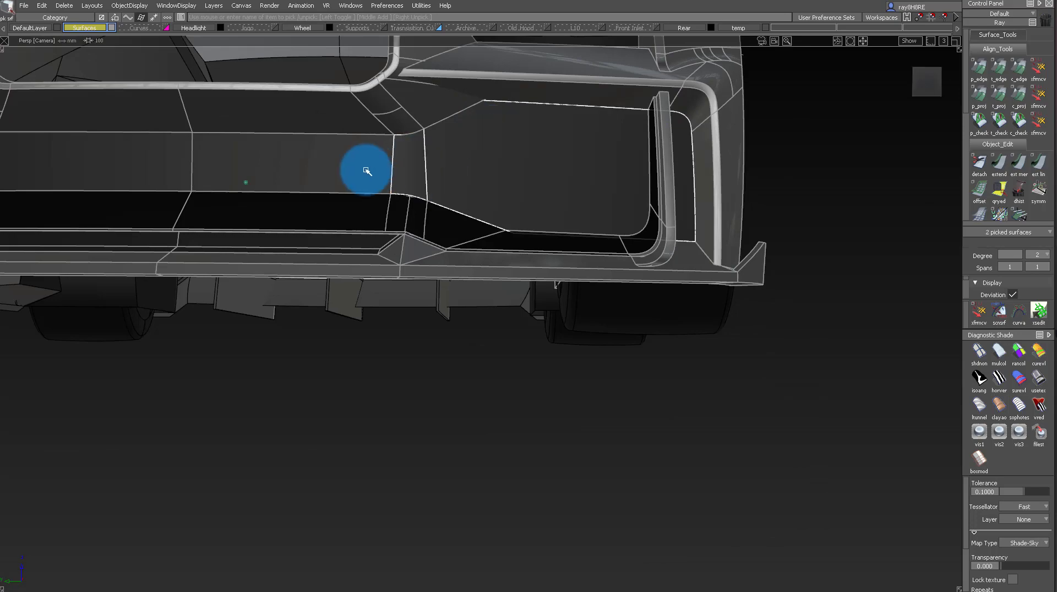
# - Isolate the intake floor surfaces at the corner together with the thin lip strips along their lower edge
pyautogui.keyDown('alt'); pyautogui.keyDown('shift'); pyautogui.moveTo(396, 213); pyautogui.dragTo(451, 240, button='right'); pyautogui.keyUp('shift'); pyautogui.keyUp('alt')
pyautogui.keyDown('alt'); pyautogui.keyDown('shift'); pyautogui.moveTo(451, 240); pyautogui.dragTo(435, 266); pyautogui.keyUp('shift'); pyautogui.keyUp('alt')
pyautogui.keyDown('alt'); pyautogui.keyDown('shift'); pyautogui.moveTo(533, 312); pyautogui.dragTo(677, 325); pyautogui.keyUp('shift'); pyautogui.keyUp('alt')
pyautogui.keyDown('alt'); pyautogui.keyDown('shift'); pyautogui.moveTo(677, 325); pyautogui.dragTo(704, 347, button='right'); pyautogui.keyUp('shift'); pyautogui.keyUp('alt')
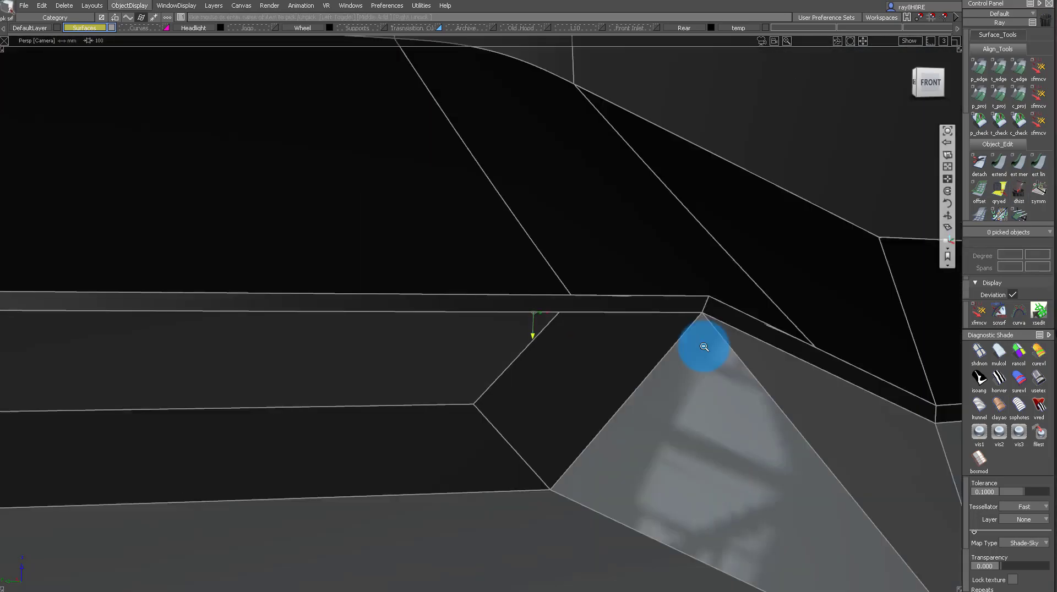
pyautogui.scroll(-6, 633, 303)
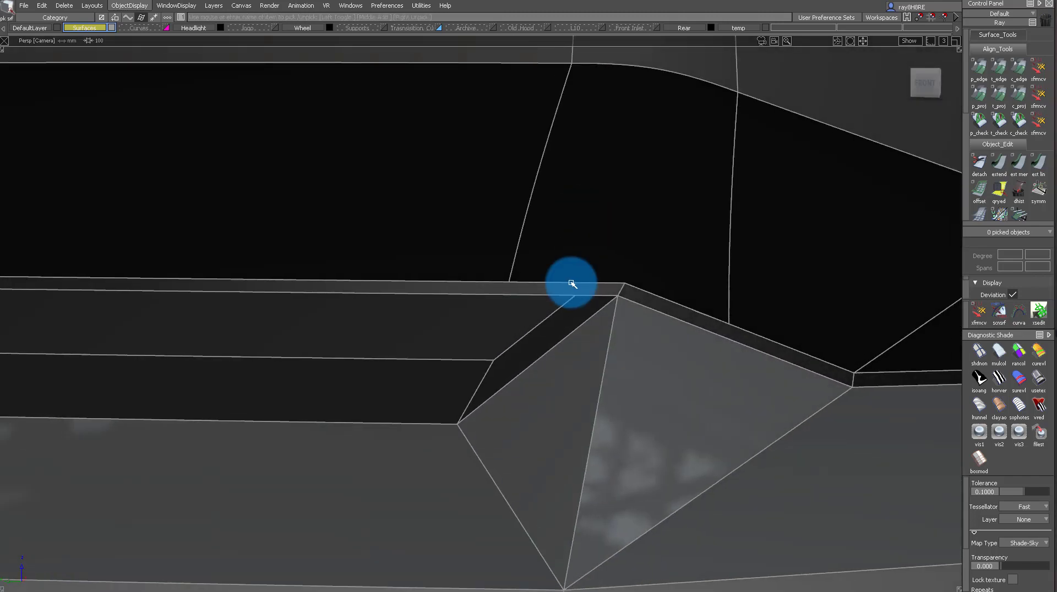
pyautogui.click(638, 284)
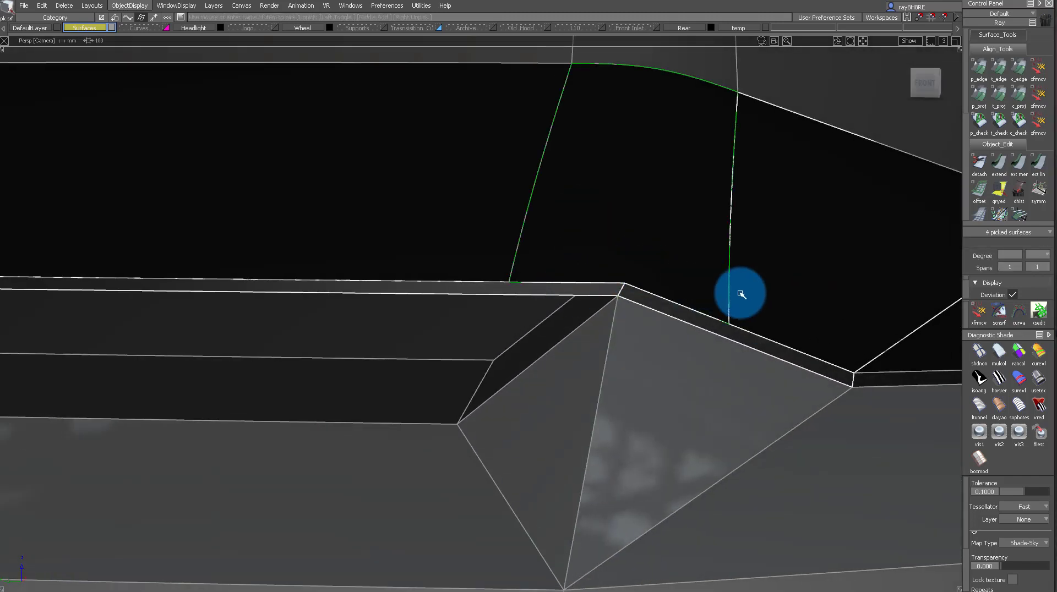
pyautogui.scroll(-3, 743, 296)
pyautogui.hotkey('alt', 'h')
pyautogui.click(585, 314)
pyautogui.scroll(5, 585, 314)
pyautogui.keyDown('alt'); pyautogui.keyDown('shift'); pyautogui.moveTo(585, 314); pyautogui.dragTo(550, 333); pyautogui.keyUp('shift'); pyautogui.keyUp('alt')
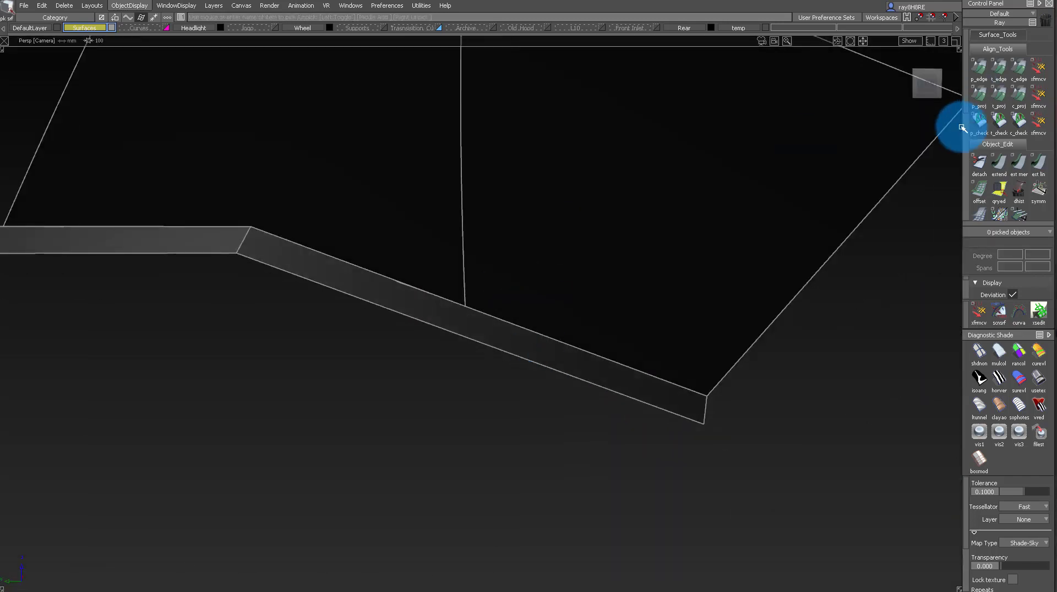
# - In the front view, draw a straight line downward across the lip strips from each lower end of the floor's rounded corner section
pyautogui.click(646, 384)
pyautogui.keyDown('alt'); pyautogui.keyDown('shift'); pyautogui.moveTo(645, 384); pyautogui.dragTo(456, 281, button='right'); pyautogui.keyUp('shift'); pyautogui.keyUp('alt')
pyautogui.keyDown('alt'); pyautogui.keyDown('shift'); pyautogui.moveTo(456, 281); pyautogui.dragTo(527, 172, button='middle'); pyautogui.keyUp('shift'); pyautogui.keyUp('alt')
pyautogui.keyDown('alt'); pyautogui.keyDown('shift'); pyautogui.moveTo(527, 172); pyautogui.dragTo(393, 370); pyautogui.keyUp('shift'); pyautogui.keyUp('alt')
pyautogui.click(484, 278)
pyautogui.keyDown('ctrl'); pyautogui.keyDown('shift'); pyautogui.moveTo(393, 370); pyautogui.dragTo(384, 213); pyautogui.keyUp('shift'); pyautogui.keyUp('ctrl')
pyautogui.click(384, 240)
pyautogui.click(925, 82)
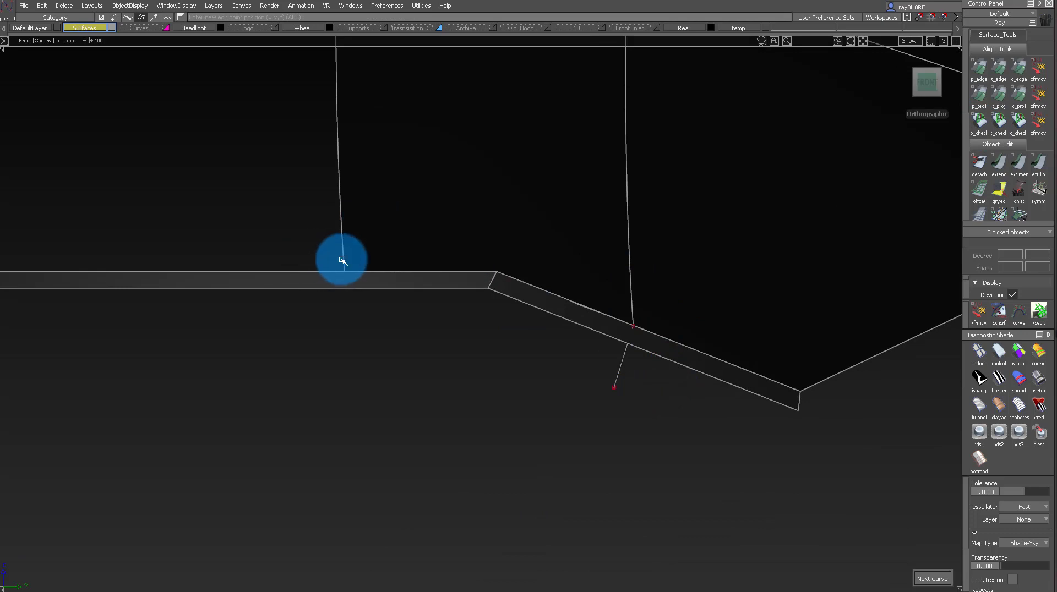
pyautogui.keyDown('ctrl'); pyautogui.keyDown('shift'); pyautogui.moveTo(413, 491); pyautogui.dragTo(412, 418, button='middle'); pyautogui.keyUp('shift'); pyautogui.keyUp('ctrl')
pyautogui.moveTo(412, 419); pyautogui.dragTo(391, 420, button='middle')
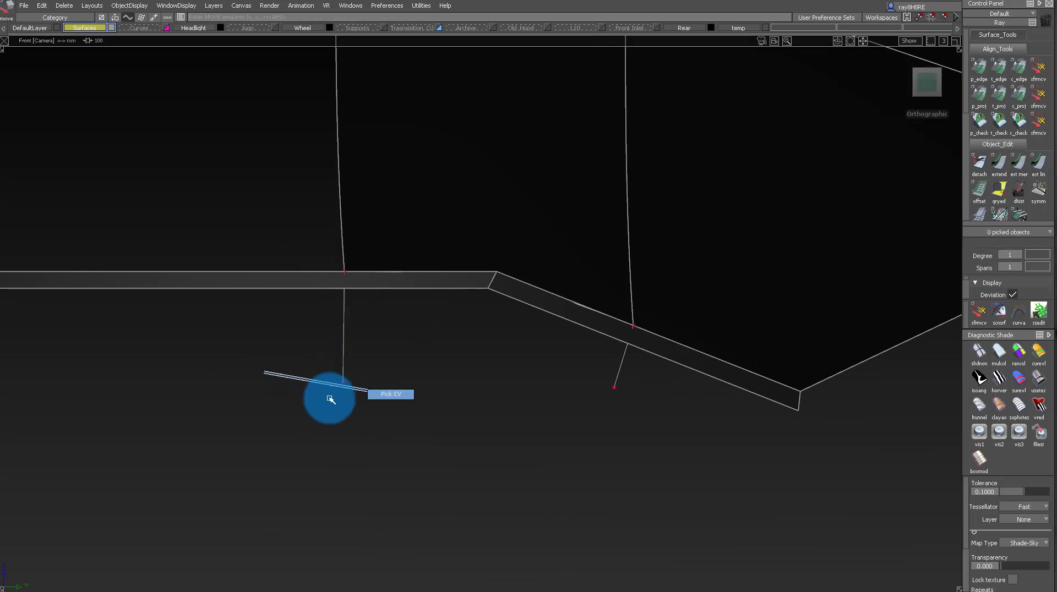
# - Shift the lower CV of the inner line sideways so the line slants across the lip strip
pyautogui.click(342, 384)
pyautogui.keyDown('ctrl'); pyautogui.keyDown('shift'); pyautogui.moveTo(443, 524); pyautogui.dragTo(442, 485, button='middle'); pyautogui.keyUp('shift'); pyautogui.keyUp('ctrl')
pyautogui.moveTo(443, 493); pyautogui.dragTo(430, 494, button='middle')
# - Project the two straight lines onto both lip strips in the front view
pyautogui.press('p')
pyautogui.moveTo(461, 279); pyautogui.dragTo(507, 278)
pyautogui.press('space')
pyautogui.click(613, 395)
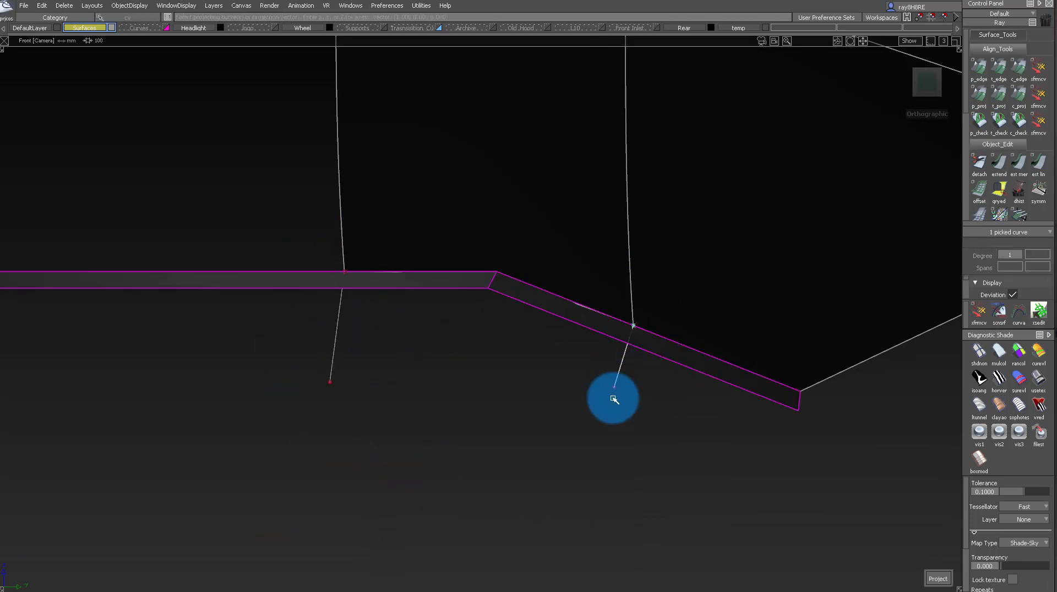
# - Trim both lip strips at the projected lines, keeping the portions outside the rounded corner section
pyautogui.keyDown('ctrl'); pyautogui.keyDown('shift'); pyautogui.moveTo(322, 433); pyautogui.dragTo(322, 424, button='right'); pyautogui.keyUp('shift'); pyautogui.keyUp('ctrl')
pyautogui.click(275, 272)
pyautogui.click(225, 280)
pyautogui.press('space')
pyautogui.click(540, 299)
pyautogui.click(665, 345)
pyautogui.press('space')
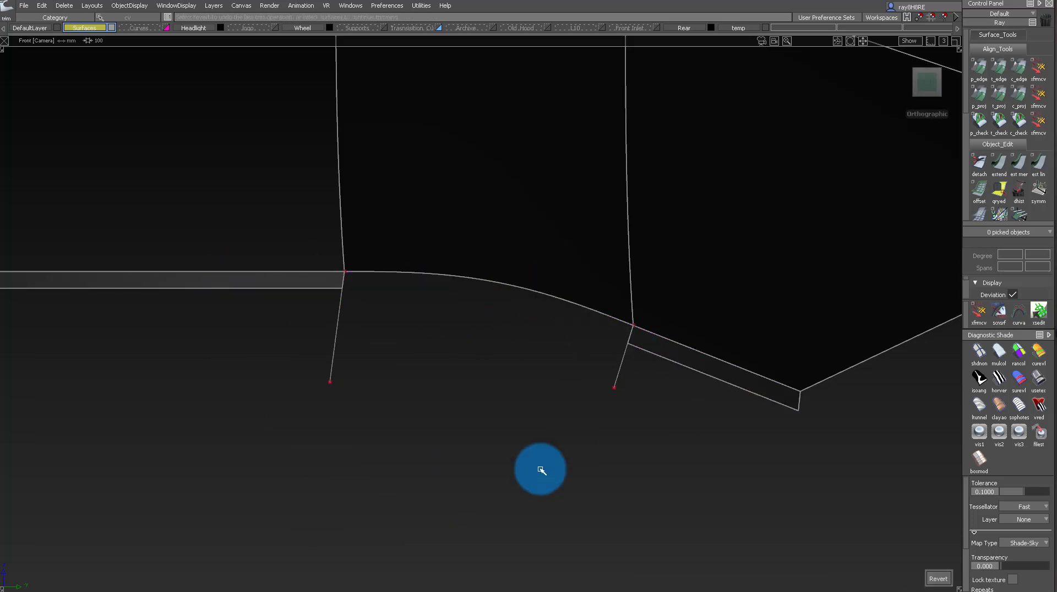
# - Bridge the trimmed strips' lower edges with a blend curve and skin a surface from it to the floor's rounded edge
pyautogui.keyDown('ctrl'); pyautogui.keyDown('shift'); pyautogui.moveTo(627, 416); pyautogui.dragTo(583, 394); pyautogui.keyUp('shift'); pyautogui.keyUp('ctrl')
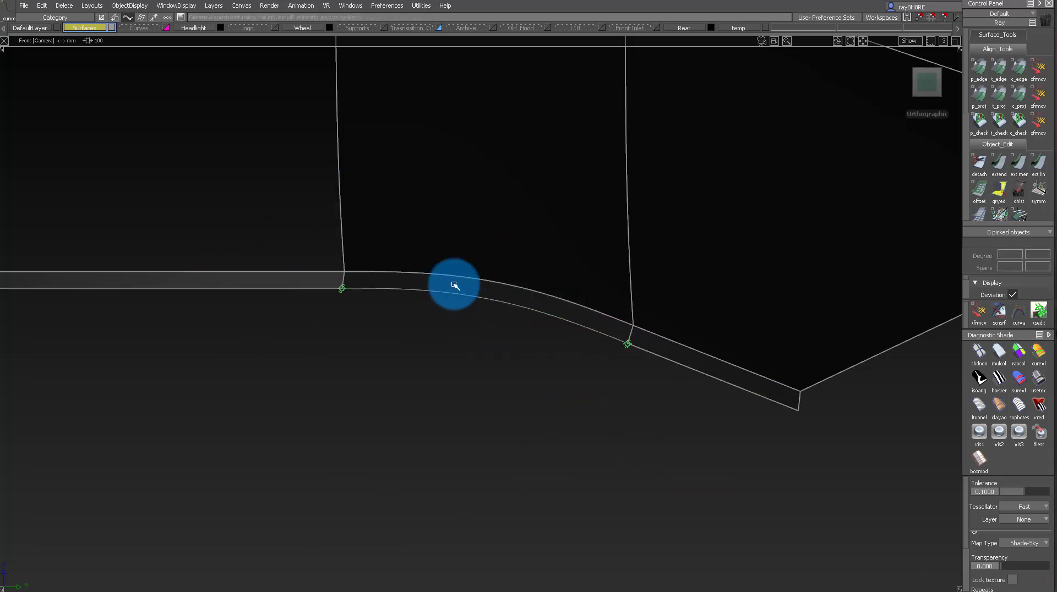
pyautogui.click(455, 286)
pyautogui.keyDown('alt'); pyautogui.keyDown('shift'); pyautogui.moveTo(454, 286); pyautogui.dragTo(510, 234); pyautogui.keyUp('shift'); pyautogui.keyUp('alt')
pyautogui.moveTo(515, 180)
pyautogui.keyDown('alt'); pyautogui.keyDown('shift'); pyautogui.mouseDown()
pyautogui.moveTo(427, 161)
pyautogui.moveTo(491, 221)
pyautogui.mouseUp(); pyautogui.keyUp('shift'); pyautogui.keyUp('alt')
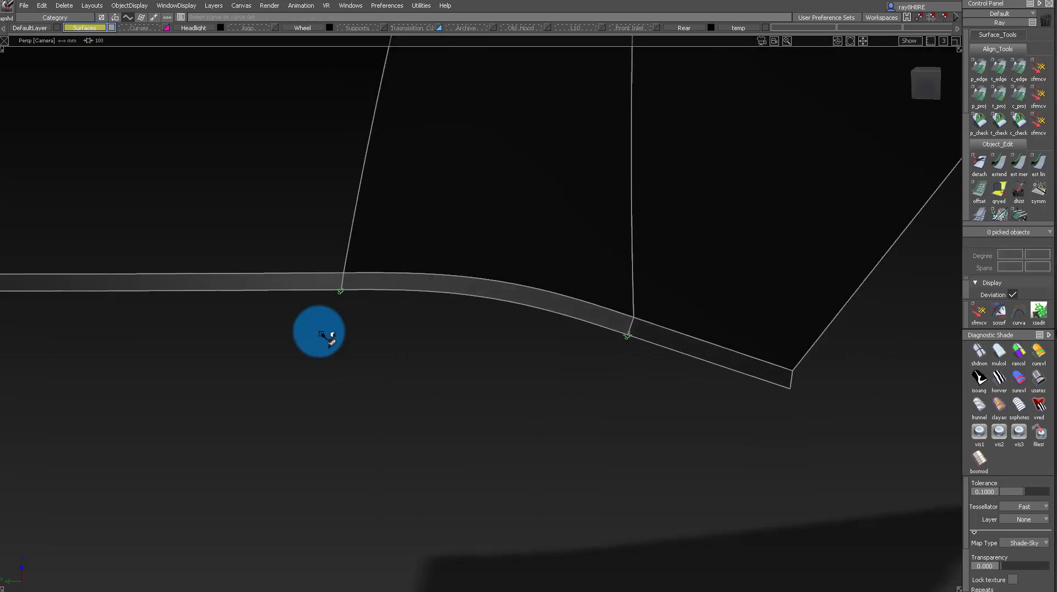
pyautogui.keyDown('ctrl'); pyautogui.keyDown('shift'); pyautogui.moveTo(321, 334); pyautogui.dragTo(300, 276); pyautogui.keyUp('shift'); pyautogui.keyUp('ctrl')
pyautogui.click(321, 278)
pyautogui.click(681, 347)
# - Isolate the three floor surfaces and the three lip strips around the rounded corner, with nothing left selected
pyautogui.keyDown('alt'); pyautogui.keyDown('shift'); pyautogui.moveTo(660, 324); pyautogui.dragTo(594, 352); pyautogui.keyUp('shift'); pyautogui.keyUp('alt')
pyautogui.keyDown('ctrl'); pyautogui.keyDown('shift'); pyautogui.moveTo(606, 370); pyautogui.dragTo(577, 239); pyautogui.keyUp('shift'); pyautogui.keyUp('ctrl')
pyautogui.keyDown('alt'); pyautogui.keyDown('shift'); pyautogui.moveTo(511, 277); pyautogui.dragTo(421, 284); pyautogui.keyUp('shift'); pyautogui.keyUp('alt')
pyautogui.keyDown('ctrl'); pyautogui.keyDown('shift'); pyautogui.moveTo(420, 286); pyautogui.dragTo(433, 357); pyautogui.keyUp('shift'); pyautogui.keyUp('ctrl')
pyautogui.keyDown('alt'); pyautogui.keyDown('shift'); pyautogui.moveTo(430, 401); pyautogui.dragTo(408, 325); pyautogui.keyUp('shift'); pyautogui.keyUp('alt')
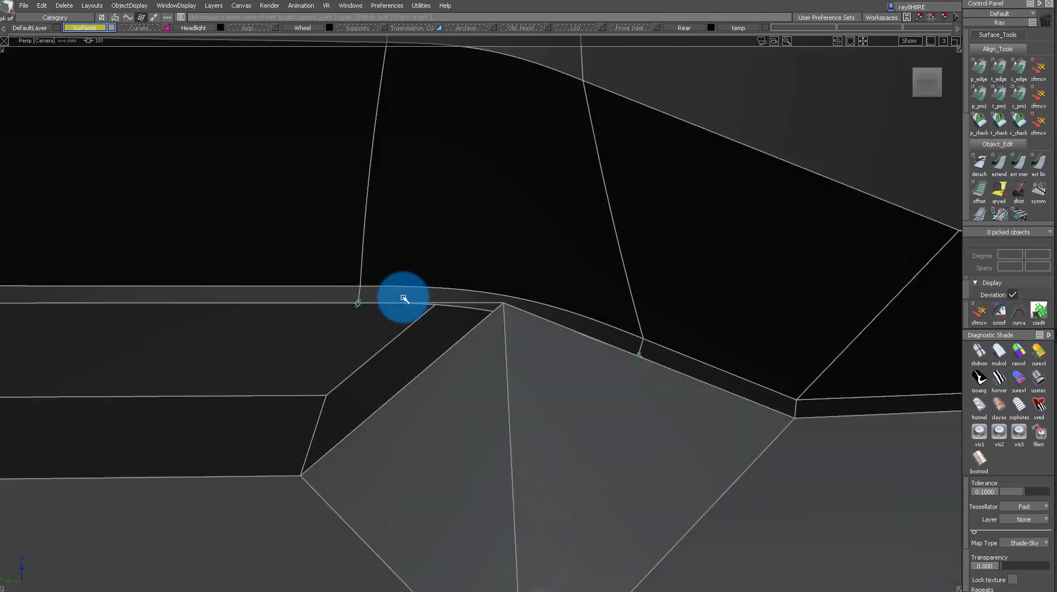
pyautogui.click(671, 355)
pyautogui.click(696, 277)
pyautogui.click(572, 242)
pyautogui.keyDown('alt'); pyautogui.keyDown('shift'); pyautogui.moveTo(561, 248); pyautogui.dragTo(486, 265, button='right'); pyautogui.keyUp('shift'); pyautogui.keyUp('alt')
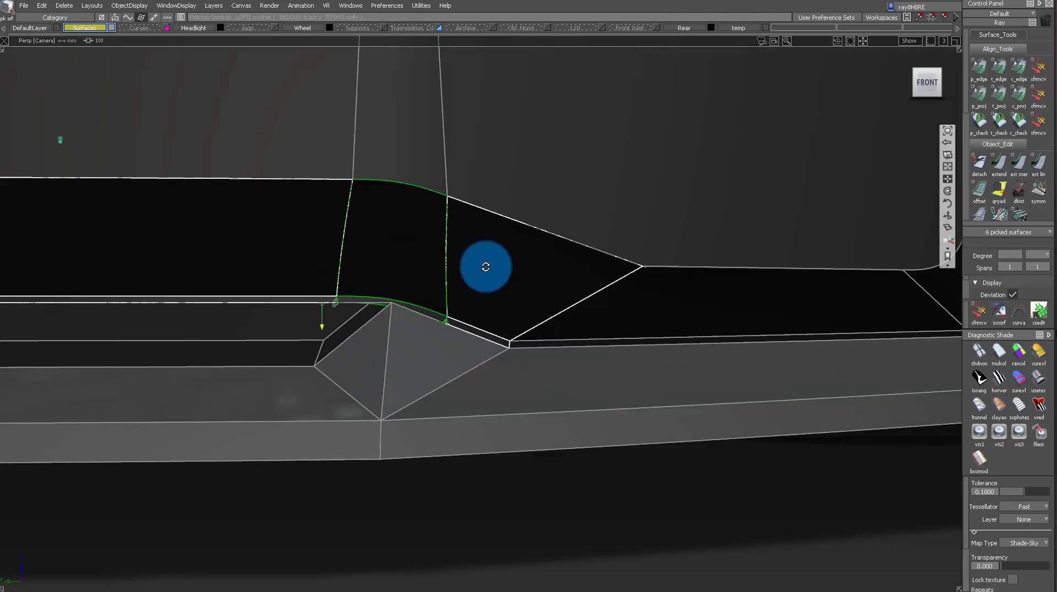
pyautogui.moveTo(486, 265)
pyautogui.keyDown('alt'); pyautogui.keyDown('shift'); pyautogui.mouseDown()
pyautogui.moveTo(495, 302)
pyautogui.moveTo(466, 289)
pyautogui.mouseUp(); pyautogui.keyUp('shift'); pyautogui.keyUp('alt')
pyautogui.keyDown('alt'); pyautogui.keyDown('shift'); pyautogui.moveTo(441, 240); pyautogui.dragTo(534, 308, button='right'); pyautogui.keyUp('shift'); pyautogui.keyUp('alt')
pyautogui.keyDown('ctrl'); pyautogui.keyDown('shift'); pyautogui.moveTo(537, 314); pyautogui.dragTo(529, 192); pyautogui.keyUp('shift'); pyautogui.keyUp('ctrl')
pyautogui.keyDown('alt'); pyautogui.keyDown('shift'); pyautogui.moveTo(512, 276); pyautogui.dragTo(550, 314, button='right'); pyautogui.keyUp('shift'); pyautogui.keyUp('alt')
pyautogui.keyDown('alt'); pyautogui.keyDown('shift'); pyautogui.moveTo(550, 314); pyautogui.dragTo(538, 330); pyautogui.keyUp('shift'); pyautogui.keyUp('alt')
pyautogui.keyDown('ctrl'); pyautogui.keyDown('shift'); pyautogui.moveTo(537, 334); pyautogui.dragTo(546, 249); pyautogui.keyUp('shift'); pyautogui.keyUp('ctrl')
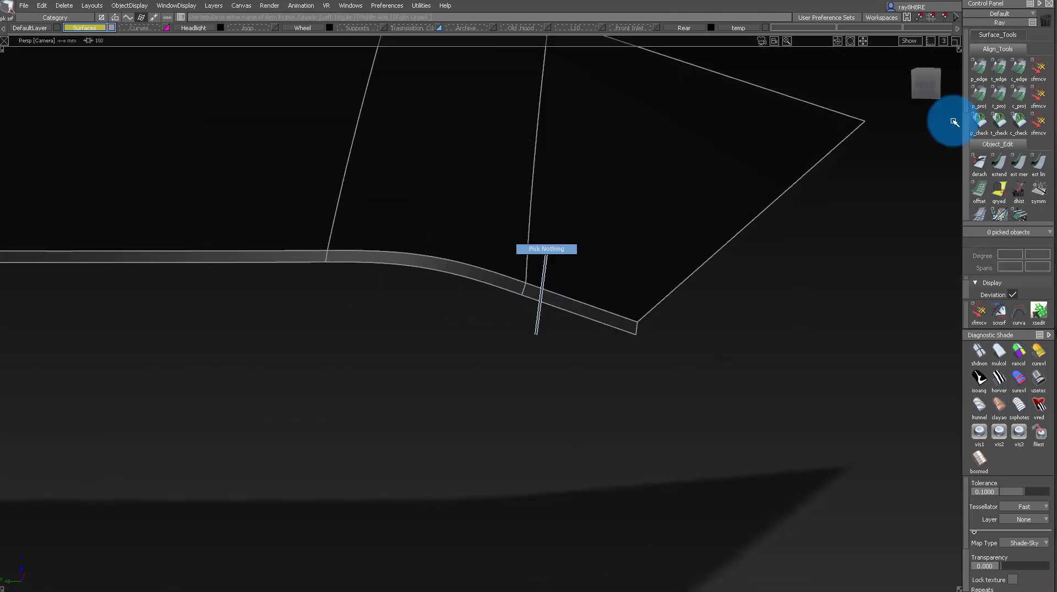
# - Align the ends of the new lip surface to the neighbouring strips with G2 continuity, edge alignment and explicit degree 5
pyautogui.click(1019, 69)
pyautogui.keyDown('alt'); pyautogui.keyDown('shift'); pyautogui.moveTo(440, 286); pyautogui.dragTo(495, 331, button='right'); pyautogui.keyUp('shift'); pyautogui.keyUp('alt')
pyautogui.keyDown('alt'); pyautogui.keyDown('shift'); pyautogui.moveTo(495, 331); pyautogui.dragTo(440, 352); pyautogui.keyUp('shift'); pyautogui.keyUp('alt')
pyautogui.click(453, 354)
pyautogui.click(502, 302)
pyautogui.click(457, 356)
pyautogui.keyDown('alt'); pyautogui.keyDown('shift'); pyautogui.moveTo(330, 364); pyautogui.dragTo(500, 297, button='middle'); pyautogui.keyUp('shift'); pyautogui.keyUp('alt')
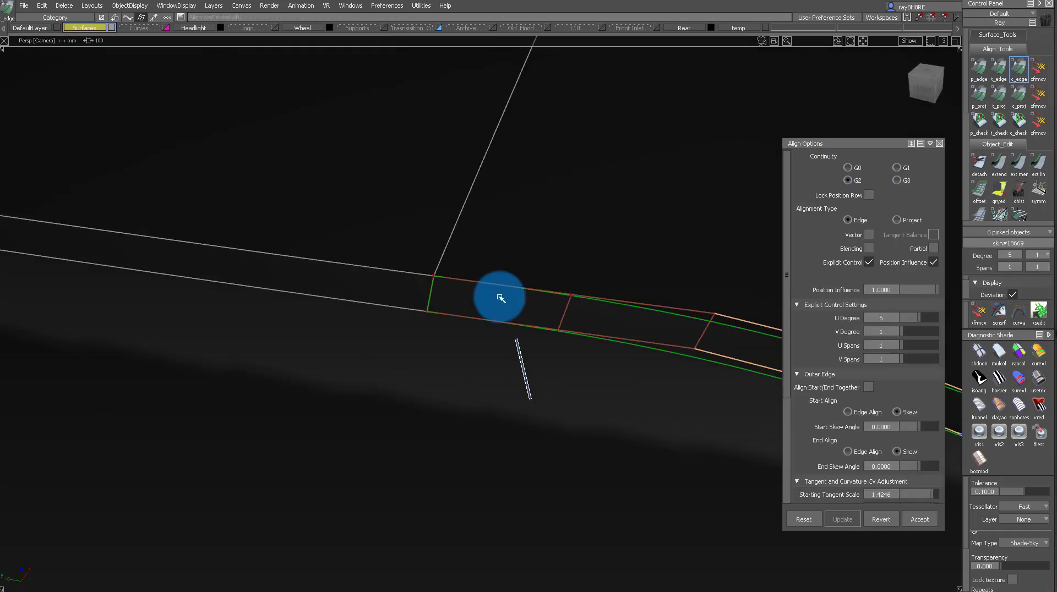
pyautogui.click(427, 294)
# - Delete the construction history of the blended floor and lip surfaces
pyautogui.keyDown('alt'); pyautogui.keyDown('shift'); pyautogui.moveTo(496, 308); pyautogui.dragTo(441, 292, button='right'); pyautogui.keyUp('shift'); pyautogui.keyUp('alt')
pyautogui.keyDown('alt'); pyautogui.keyDown('shift'); pyautogui.moveTo(441, 291); pyautogui.dragTo(557, 283); pyautogui.keyUp('shift'); pyautogui.keyUp('alt')
pyautogui.keyDown('alt'); pyautogui.keyDown('shift'); pyautogui.moveTo(557, 283); pyautogui.dragTo(331, 242, button='middle'); pyautogui.keyUp('shift'); pyautogui.keyUp('alt')
pyautogui.hotkey('shift', 'd')
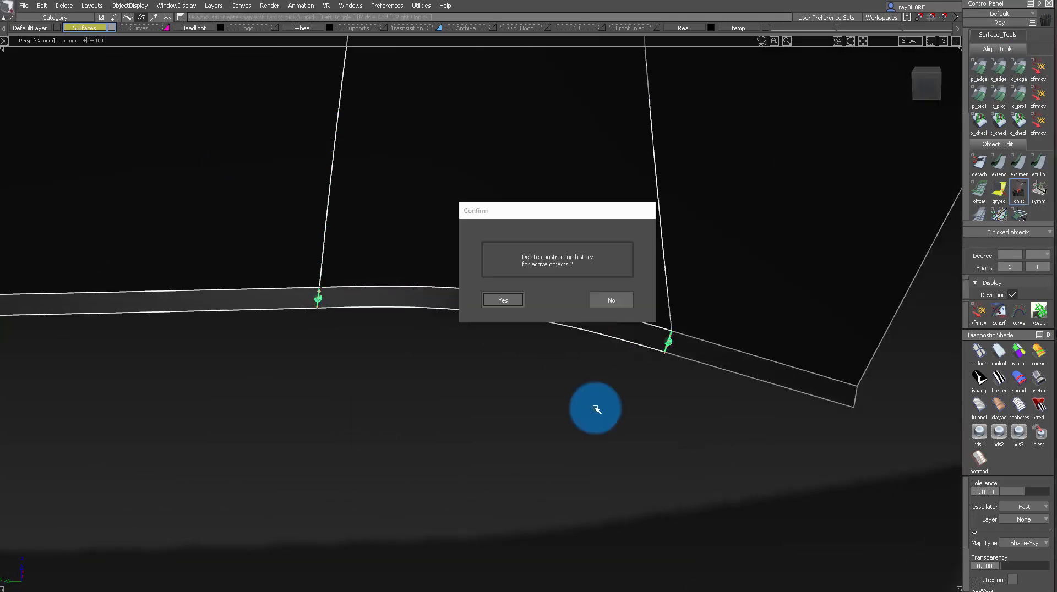
pyautogui.press('Return')
# - Isolate the ledge surface below the straight lip strip and trim it at the strip's end, keeping the inner portion
pyautogui.keyDown('ctrl'); pyautogui.keyDown('shift'); pyautogui.moveTo(586, 490); pyautogui.dragTo(499, 351); pyautogui.keyUp('shift'); pyautogui.keyUp('ctrl')
pyautogui.click(496, 353)
pyautogui.click(471, 310)
pyautogui.hotkey('alt', 'h')
pyautogui.hotkey('alt', 'i')
pyautogui.keyDown('alt'); pyautogui.keyDown('shift'); pyautogui.moveTo(609, 378); pyautogui.dragTo(620, 392); pyautogui.keyUp('shift'); pyautogui.keyUp('alt')
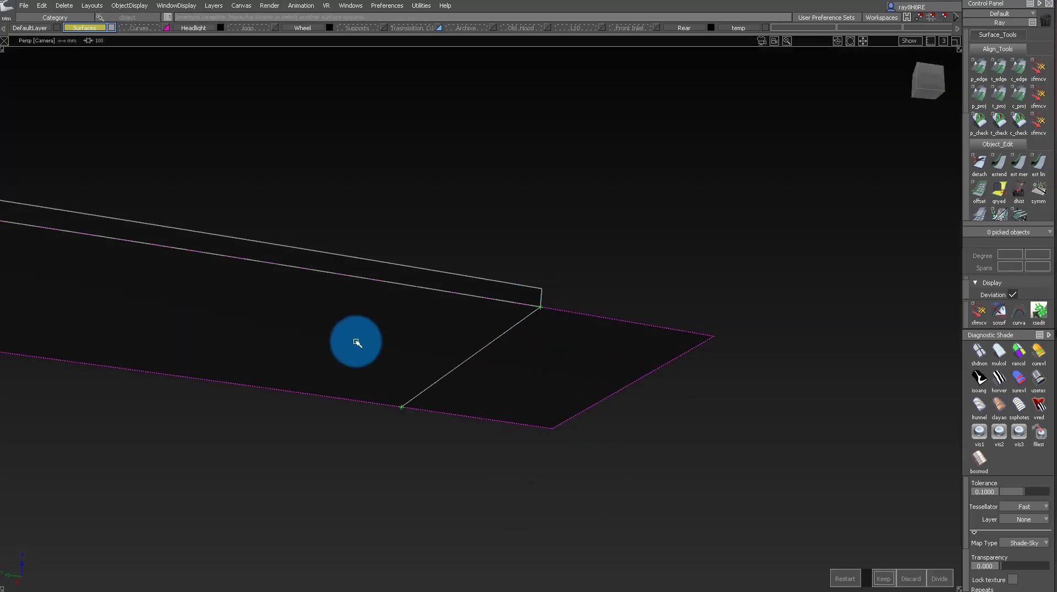
pyautogui.press('space')
pyautogui.keyDown('ctrl'); pyautogui.keyDown('shift'); pyautogui.moveTo(357, 342); pyautogui.dragTo(363, 297); pyautogui.keyUp('shift'); pyautogui.keyUp('ctrl')
pyautogui.hotkey('alt', 'v')
# - Isolate the trimmed ledge with the curved lip surface and sweep a one-rail surface from the ledge's end along the lip's lower edge
pyautogui.keyDown('alt'); pyautogui.keyDown('shift'); pyautogui.moveTo(535, 266); pyautogui.dragTo(558, 308); pyautogui.keyUp('shift'); pyautogui.keyUp('alt')
pyautogui.click(553, 312)
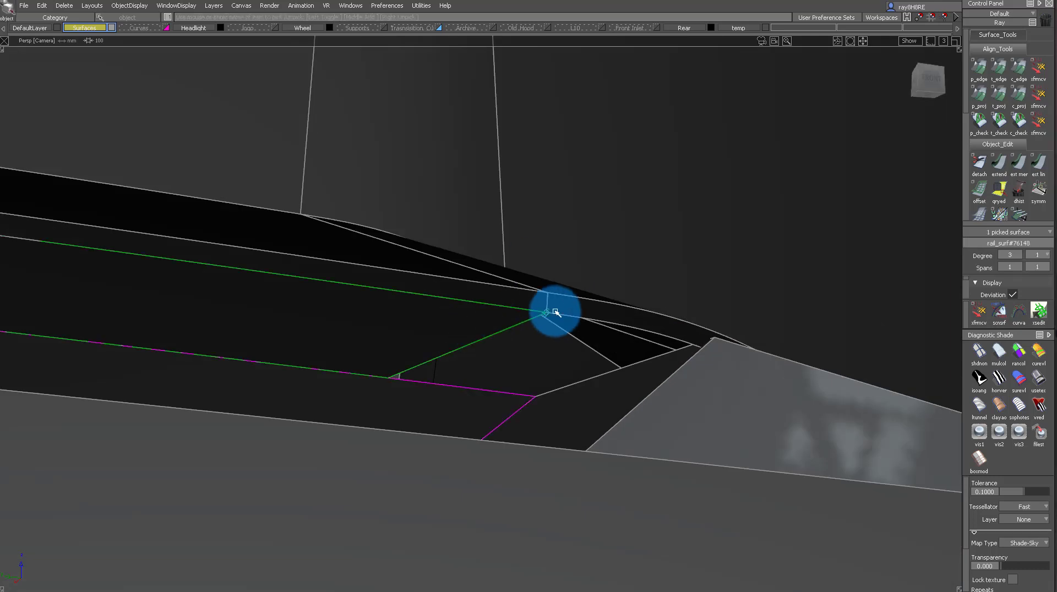
pyautogui.click(573, 305)
pyautogui.hotkey('alt', 'h')
pyautogui.keyDown('ctrl'); pyautogui.keyDown('shift'); pyautogui.moveTo(491, 445); pyautogui.dragTo(479, 357); pyautogui.keyUp('shift'); pyautogui.keyUp('ctrl')
pyautogui.click(606, 325)
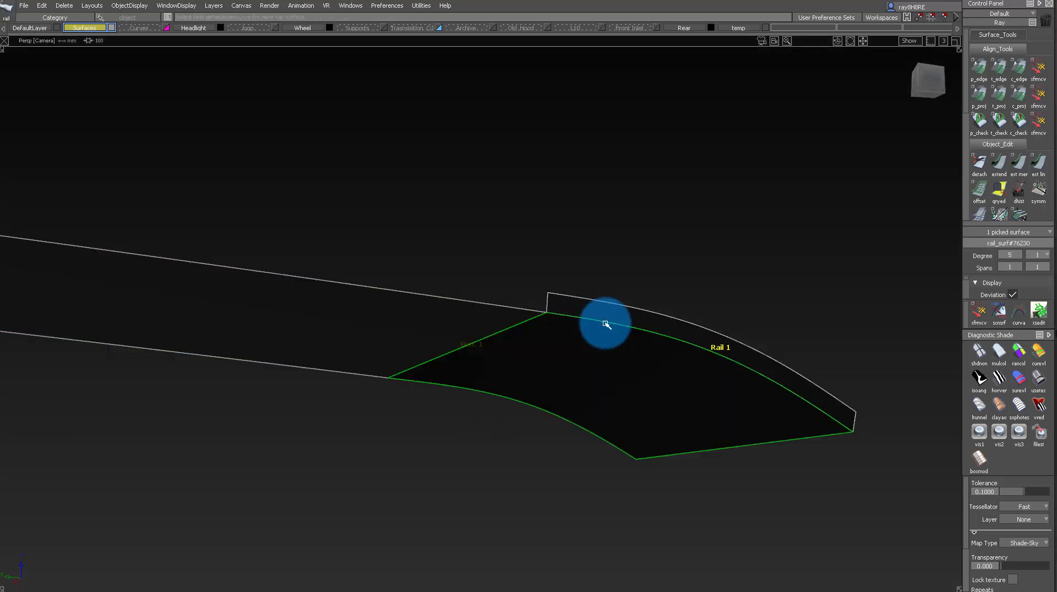
# - Match the swept surface's shader to the adjacent ledge, show all surfaces and open the Monorail settings for the swept surface
pyautogui.keyDown('ctrl'); pyautogui.keyDown('shift'); pyautogui.moveTo(613, 400); pyautogui.dragTo(875, 532); pyautogui.keyUp('shift'); pyautogui.keyUp('ctrl')
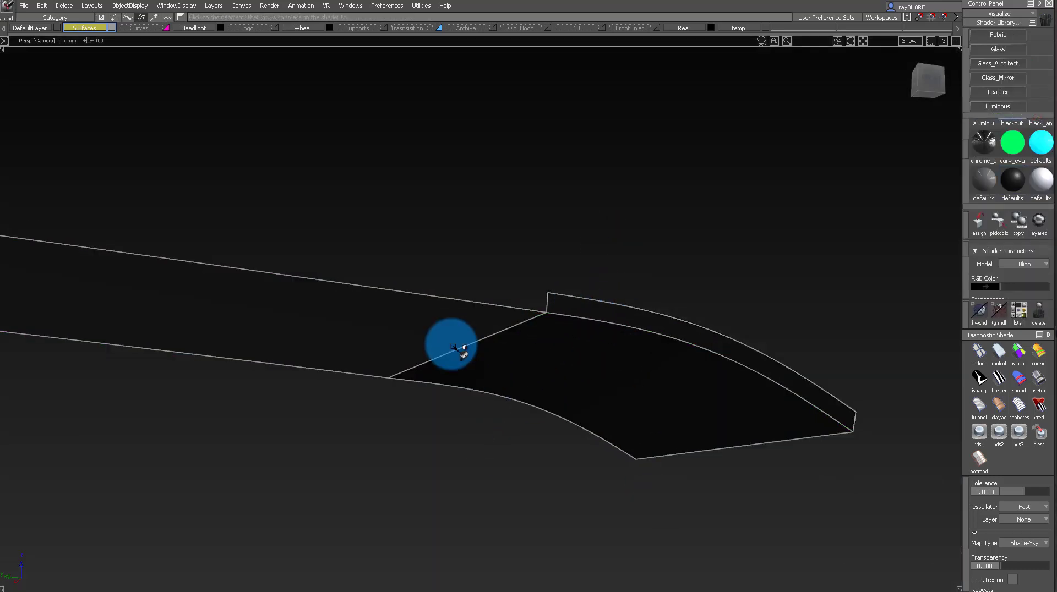
pyautogui.click(481, 324)
pyautogui.keyDown('alt'); pyautogui.keyDown('shift'); pyautogui.moveTo(482, 326); pyautogui.dragTo(521, 394); pyautogui.keyUp('shift'); pyautogui.keyUp('alt')
pyautogui.keyDown('ctrl'); pyautogui.keyDown('shift'); pyautogui.moveTo(526, 429); pyautogui.dragTo(519, 234); pyautogui.keyUp('shift'); pyautogui.keyUp('ctrl')
pyautogui.hotkey('alt', 'v')
pyautogui.moveTo(541, 392)
pyautogui.keyDown('alt'); pyautogui.keyDown('shift'); pyautogui.mouseDown()
pyautogui.moveTo(599, 278)
pyautogui.moveTo(532, 244)
pyautogui.moveTo(616, 283)
pyautogui.mouseUp(); pyautogui.keyUp('shift'); pyautogui.keyUp('alt')
pyautogui.click(535, 357)
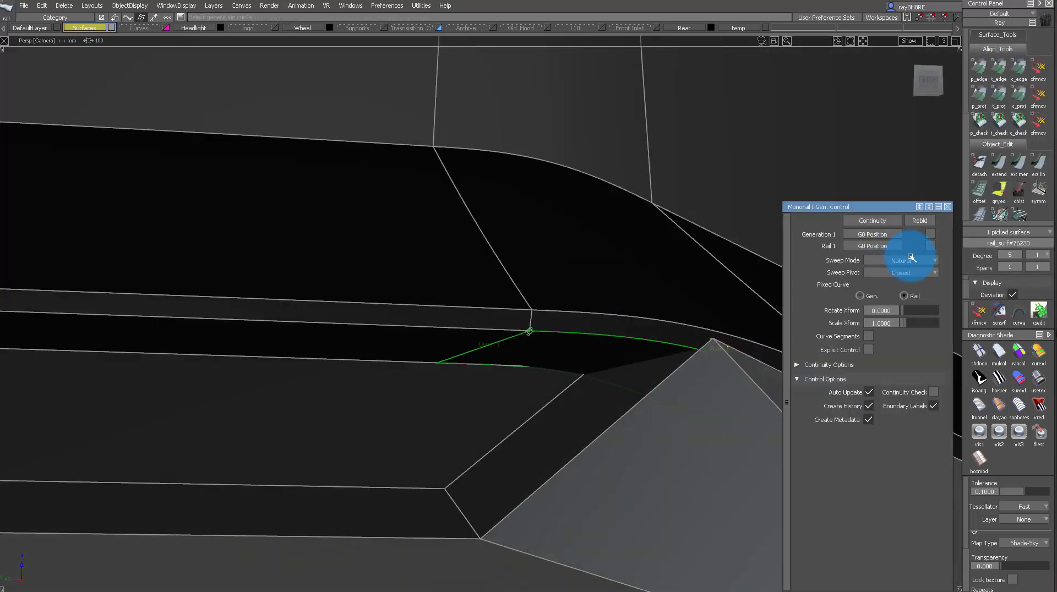
# - Draw a straight line across the triangular corner surface from the lip joint to its lower edge and project it onto the surface
pyautogui.keyDown('alt'); pyautogui.keyDown('shift'); pyautogui.moveTo(707, 317); pyautogui.dragTo(566, 233, button='middle'); pyautogui.keyUp('shift'); pyautogui.keyUp('alt')
pyautogui.moveTo(566, 233)
pyautogui.keyDown('alt'); pyautogui.keyDown('shift'); pyautogui.mouseDown()
pyautogui.moveTo(488, 266)
pyautogui.moveTo(522, 312)
pyautogui.mouseUp(); pyautogui.keyUp('shift'); pyautogui.keyUp('alt')
pyautogui.moveTo(521, 311)
pyautogui.keyDown('ctrl'); pyautogui.keyDown('shift'); pyautogui.mouseDown()
pyautogui.moveTo(493, 209)
pyautogui.moveTo(353, 204)
pyautogui.mouseUp(); pyautogui.keyUp('shift'); pyautogui.keyUp('ctrl')
pyautogui.keyDown('alt'); pyautogui.keyDown('shift'); pyautogui.moveTo(352, 203); pyautogui.dragTo(200, 205, button='middle'); pyautogui.keyUp('shift'); pyautogui.keyUp('alt')
pyautogui.keyDown('alt'); pyautogui.keyDown('shift'); pyautogui.moveTo(179, 188); pyautogui.dragTo(356, 291); pyautogui.keyUp('shift'); pyautogui.keyUp('alt')
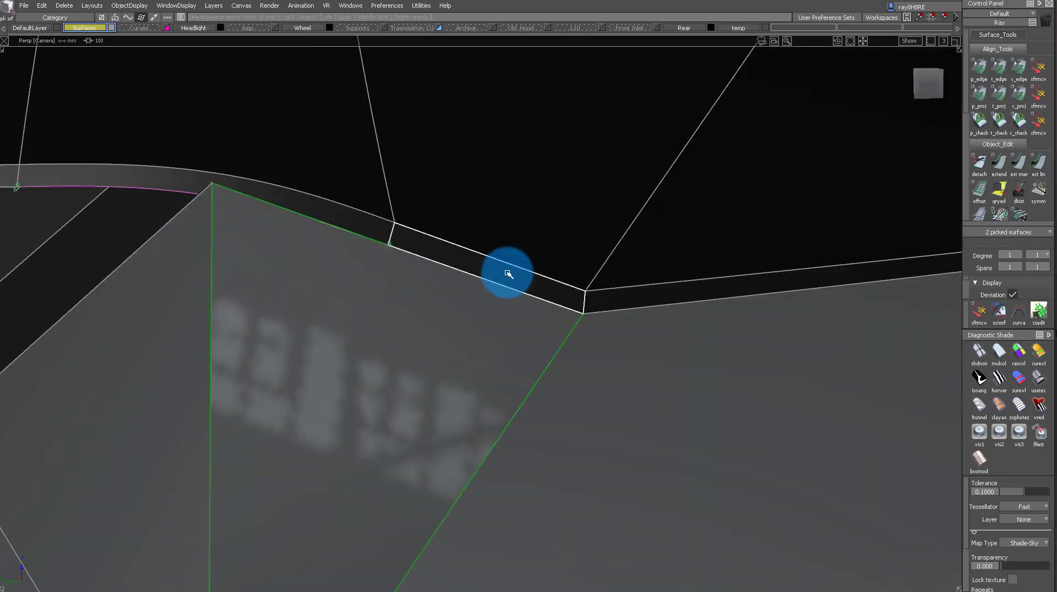
pyautogui.keyDown('alt'); pyautogui.keyDown('shift'); pyautogui.moveTo(508, 274); pyautogui.dragTo(362, 273); pyautogui.keyUp('shift'); pyautogui.keyUp('alt')
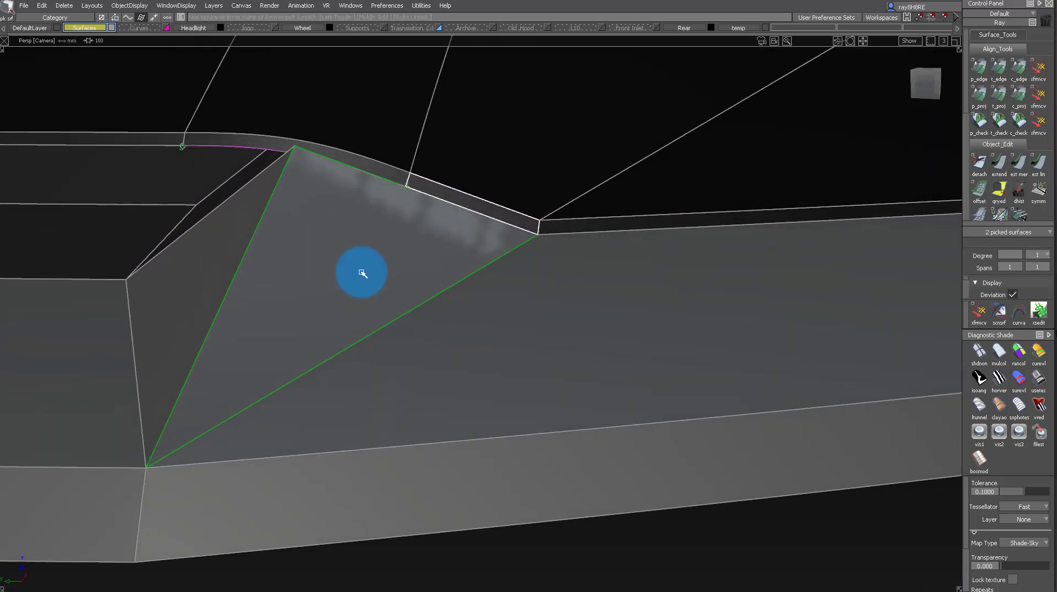
pyautogui.keyDown('alt'); pyautogui.keyDown('shift'); pyautogui.moveTo(375, 224); pyautogui.dragTo(434, 271); pyautogui.keyUp('shift'); pyautogui.keyUp('alt')
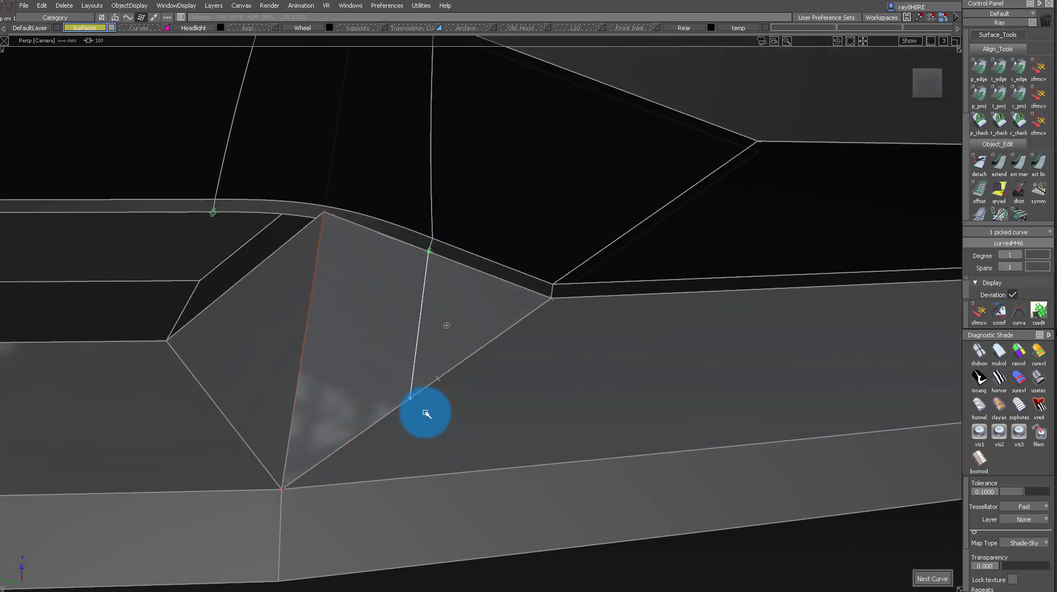
pyautogui.keyDown('alt'); pyautogui.keyDown('shift'); pyautogui.moveTo(436, 378); pyautogui.dragTo(445, 351); pyautogui.keyUp('shift'); pyautogui.keyUp('alt')
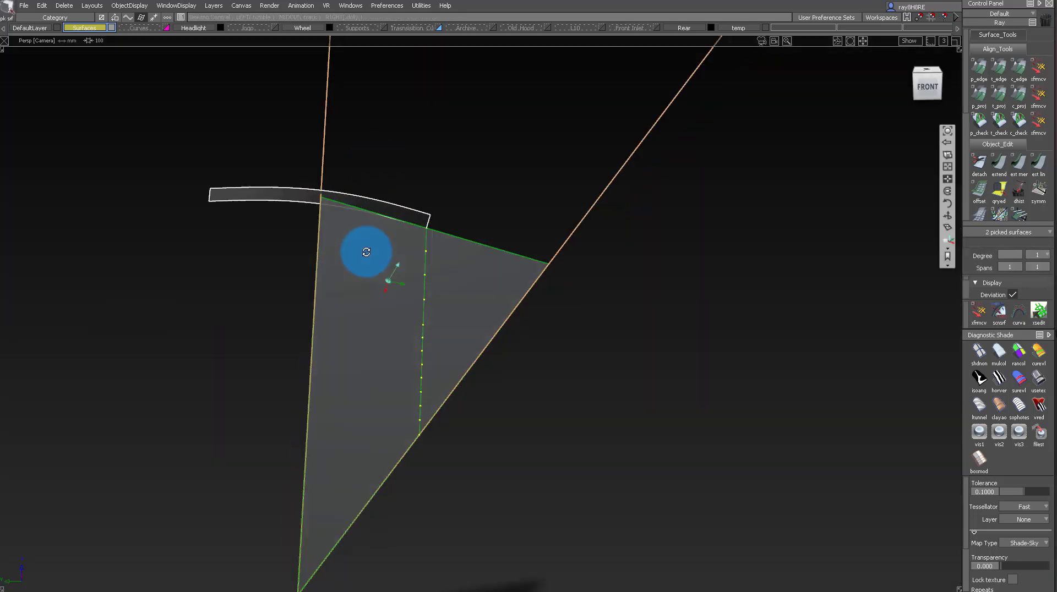
pyautogui.keyDown('alt'); pyautogui.keyDown('shift'); pyautogui.moveTo(365, 248); pyautogui.dragTo(377, 272); pyautogui.keyUp('shift'); pyautogui.keyUp('alt')
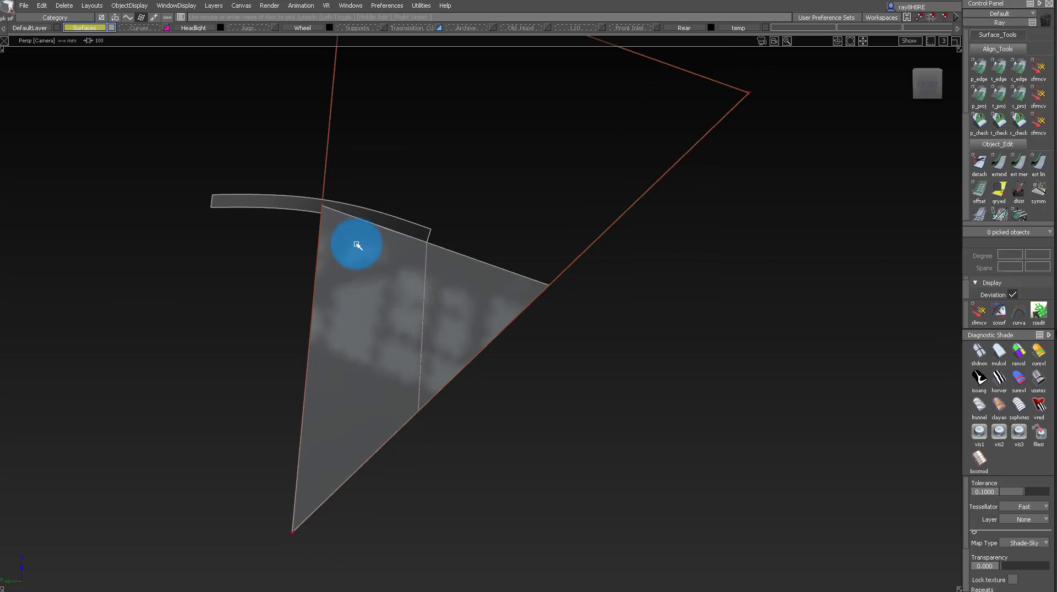
# - Isolate the triangular corner surface and divide it along the projected line with the Trim tool
pyautogui.moveTo(403, 353)
pyautogui.keyDown('alt'); pyautogui.keyDown('shift'); pyautogui.mouseDown(button='right')
pyautogui.moveTo(408, 445)
pyautogui.moveTo(396, 217)
pyautogui.mouseUp(button='right'); pyautogui.keyUp('shift'); pyautogui.keyUp('alt')
pyautogui.click(408, 445)
pyautogui.keyDown('ctrl'); pyautogui.keyDown('shift'); pyautogui.moveTo(396, 217); pyautogui.dragTo(401, 301); pyautogui.keyUp('shift'); pyautogui.keyUp('ctrl')
pyautogui.moveTo(379, 330)
pyautogui.keyDown('alt'); pyautogui.keyDown('shift'); pyautogui.mouseDown()
pyautogui.moveTo(335, 361)
pyautogui.moveTo(435, 282)
pyautogui.moveTo(401, 396)
pyautogui.moveTo(396, 323)
pyautogui.moveTo(469, 377)
pyautogui.moveTo(498, 309)
pyautogui.moveTo(464, 316)
pyautogui.moveTo(446, 337)
pyautogui.moveTo(501, 303)
pyautogui.moveTo(472, 283)
pyautogui.moveTo(469, 347)
pyautogui.mouseUp(); pyautogui.keyUp('shift'); pyautogui.keyUp('alt')
pyautogui.keyDown('alt'); pyautogui.keyDown('shift'); pyautogui.moveTo(394, 341); pyautogui.dragTo(478, 300); pyautogui.keyUp('shift'); pyautogui.keyUp('alt')
pyautogui.keyDown('ctrl'); pyautogui.keyDown('shift'); pyautogui.moveTo(478, 300); pyautogui.dragTo(554, 254); pyautogui.keyUp('shift'); pyautogui.keyUp('ctrl')
pyautogui.click(539, 258)
pyautogui.hotkey('alt', 'h')
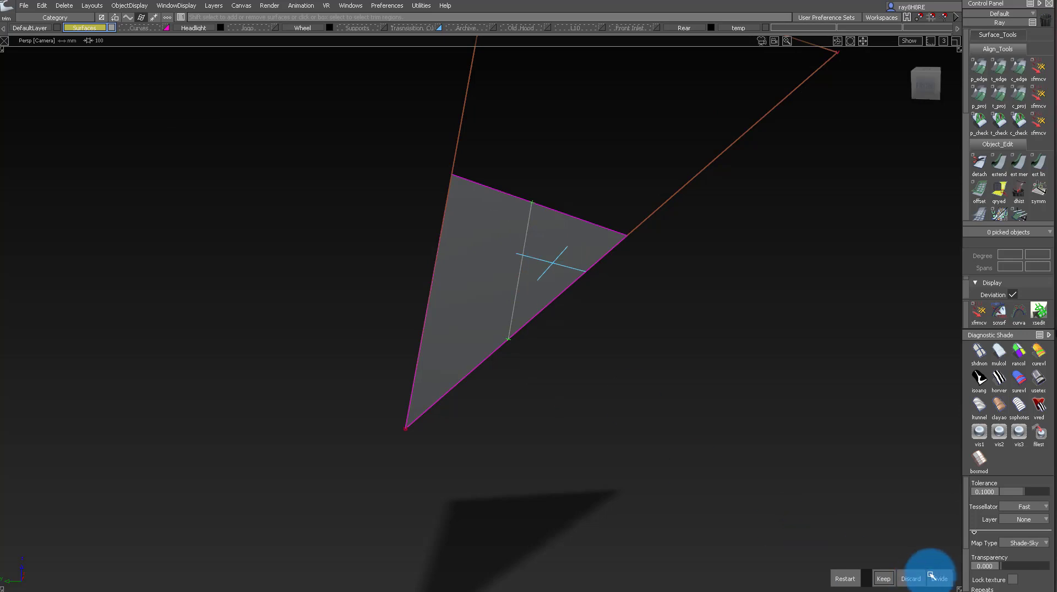
# - Delete the inner piece of the divided triangular surface and show all surfaces again
pyautogui.click(507, 201)
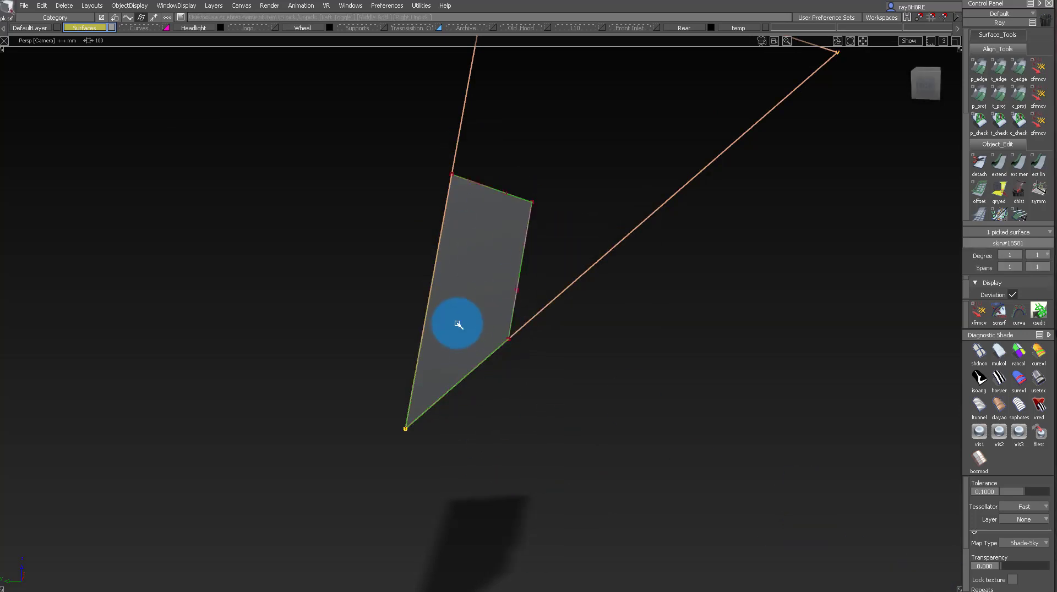
pyautogui.press('Delete')
pyautogui.hotkey('alt', 'v')
pyautogui.keyDown('ctrl'); pyautogui.keyDown('shift'); pyautogui.moveTo(415, 183); pyautogui.dragTo(546, 320); pyautogui.keyUp('shift'); pyautogui.keyUp('ctrl')
pyautogui.keyDown('ctrl'); pyautogui.keyDown('shift'); pyautogui.moveTo(521, 200); pyautogui.dragTo(521, 198); pyautogui.keyUp('shift'); pyautogui.keyUp('ctrl')
pyautogui.keyDown('alt'); pyautogui.keyDown('shift'); pyautogui.moveTo(521, 198); pyautogui.dragTo(527, 172, button='right'); pyautogui.keyUp('shift'); pyautogui.keyUp('alt')
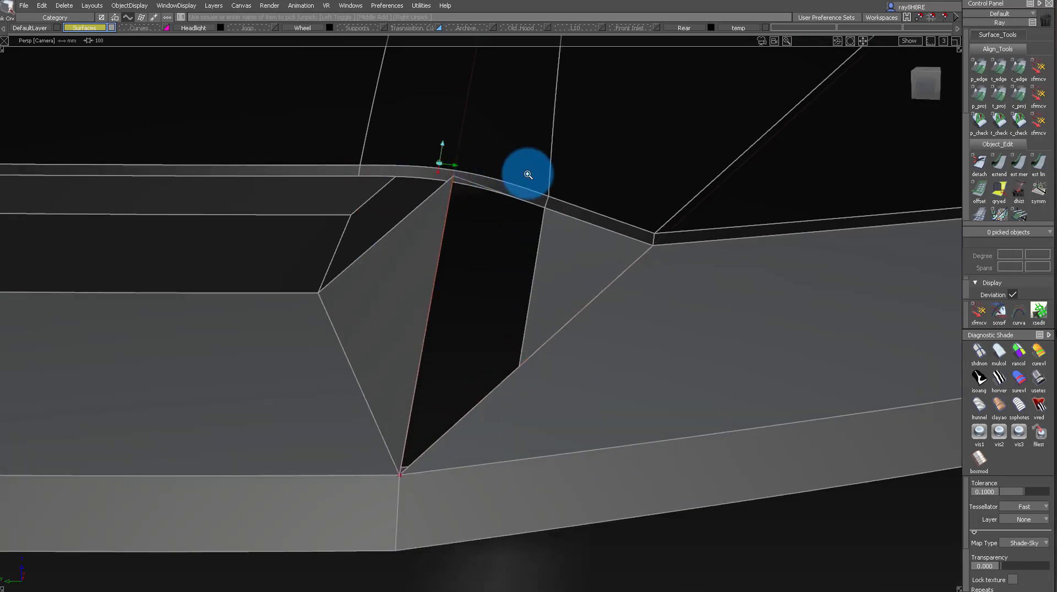
pyautogui.keyDown('alt'); pyautogui.keyDown('shift'); pyautogui.moveTo(526, 172); pyautogui.dragTo(519, 210); pyautogui.keyUp('shift'); pyautogui.keyUp('alt')
# - Isolate the curved lip surface together with the remaining outer piece of the triangular surface
pyautogui.keyDown('alt'); pyautogui.keyDown('shift'); pyautogui.moveTo(482, 286); pyautogui.dragTo(507, 185); pyautogui.keyUp('shift'); pyautogui.keyUp('alt')
pyautogui.click(521, 191)
pyautogui.click(597, 251)
pyautogui.hotkey('alt', 'h')
pyautogui.scroll(3, 447, 162)
pyautogui.click(443, 148)
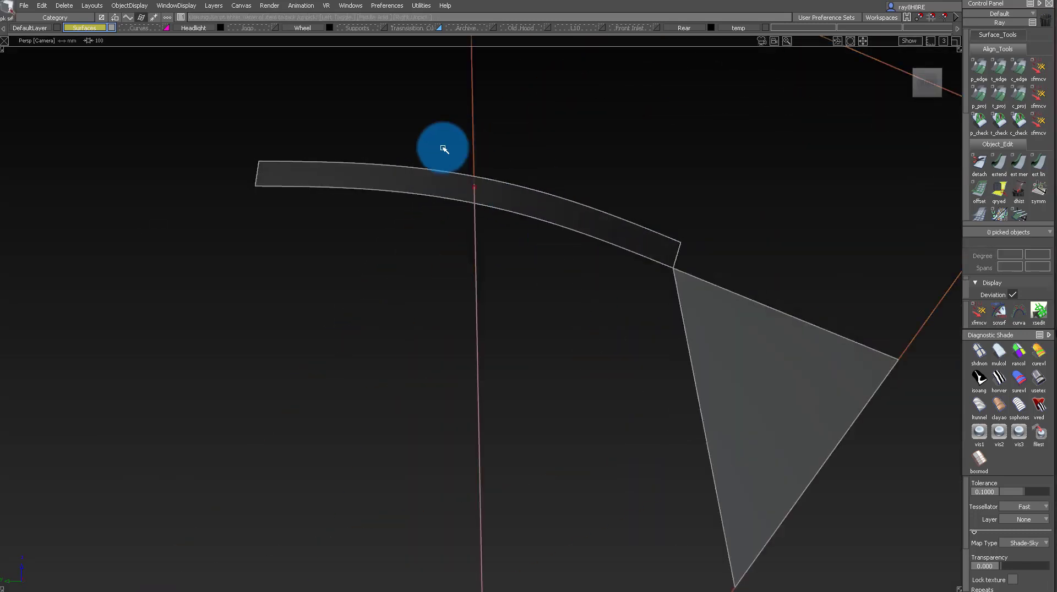
# - Move the upper end of the corner edge curve so it snaps onto the curved lip's lower edge
pyautogui.moveTo(713, 353); pyautogui.dragTo(488, 415)
pyautogui.scroll(-4, 473, 206)
pyautogui.scroll(5, 488, 215)
pyautogui.moveTo(445, 212); pyautogui.dragTo(513, 294)
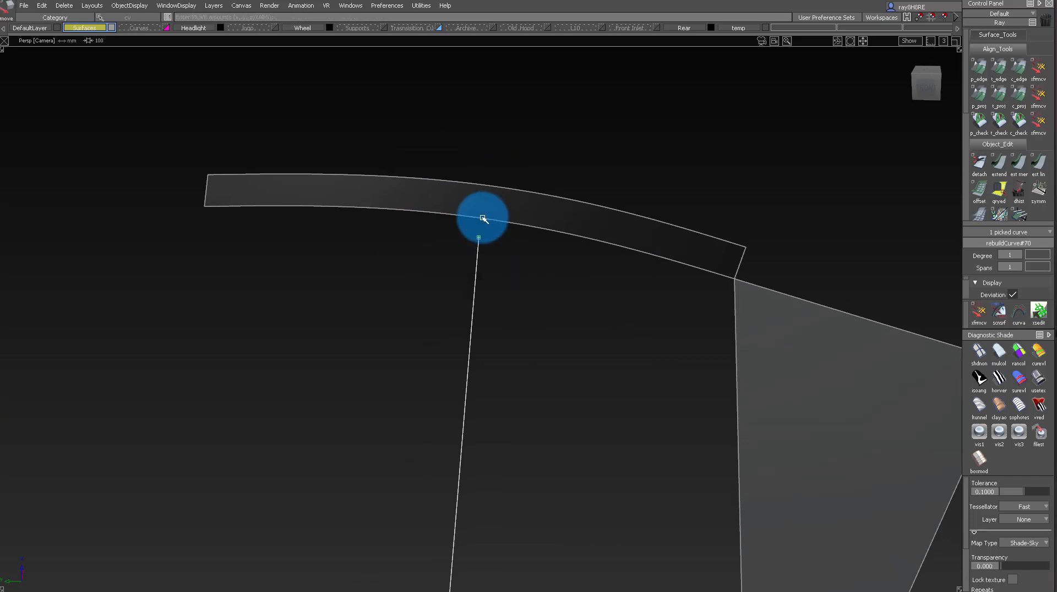
pyautogui.keyDown('alt'); pyautogui.keyDown('shift'); pyautogui.moveTo(478, 219); pyautogui.dragTo(487, 243); pyautogui.keyUp('shift'); pyautogui.keyUp('alt')
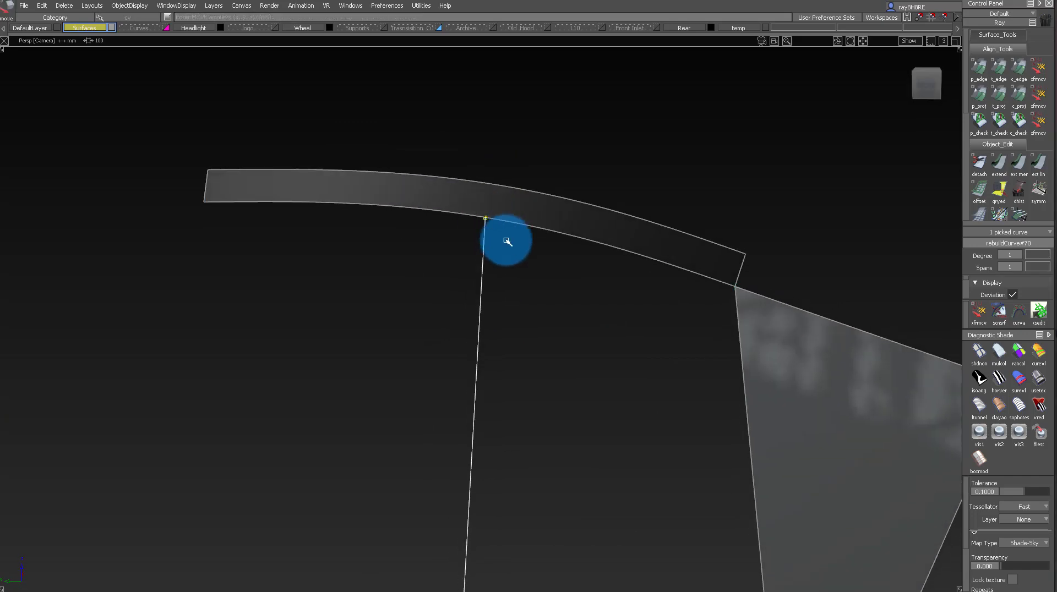
# - Show all surfaces around the curved lip again and clear the selection
pyautogui.scroll(-5, 507, 241)
pyautogui.keyDown('ctrl'); pyautogui.keyDown('shift'); pyautogui.moveTo(505, 329); pyautogui.dragTo(491, 305); pyautogui.keyUp('shift'); pyautogui.keyUp('ctrl')
pyautogui.keyDown('ctrl'); pyautogui.keyDown('shift'); pyautogui.moveTo(488, 309); pyautogui.dragTo(429, 360); pyautogui.keyUp('shift'); pyautogui.keyUp('ctrl')
pyautogui.click(453, 183)
pyautogui.click(481, 184)
pyautogui.scroll(5, 556, 99)
pyautogui.keyDown('ctrl'); pyautogui.keyDown('shift'); pyautogui.moveTo(425, 367); pyautogui.dragTo(432, 258); pyautogui.keyUp('shift'); pyautogui.keyUp('ctrl')
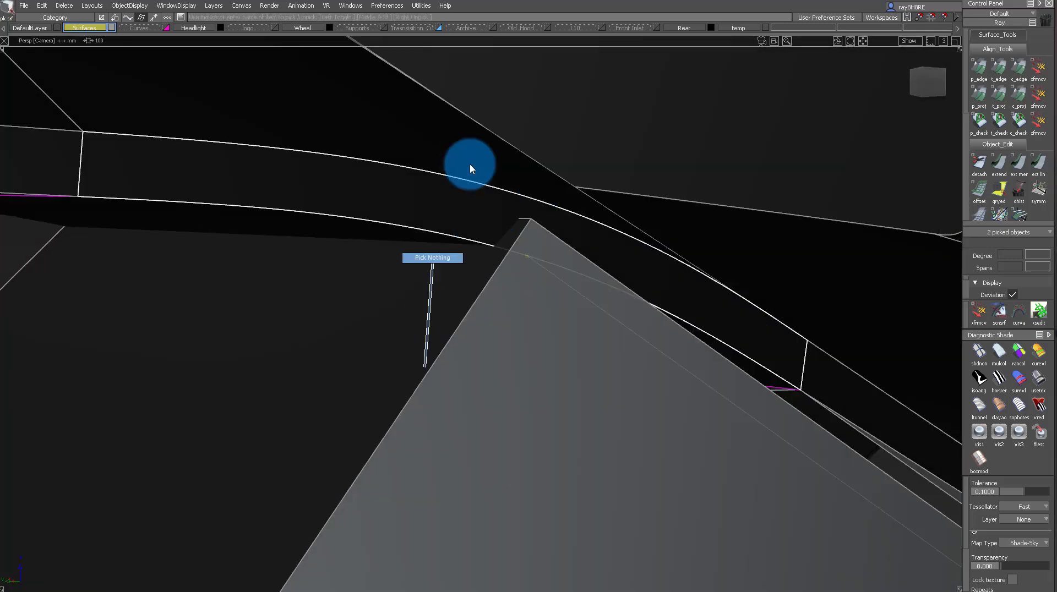
# - Intersect the swept ledge surface with the corner wall surfaces beneath it
pyautogui.scroll(-4, 470, 166)
pyautogui.keyDown('alt'); pyautogui.keyDown('shift'); pyautogui.moveTo(470, 165); pyautogui.dragTo(552, 228); pyautogui.keyUp('shift'); pyautogui.keyUp('alt')
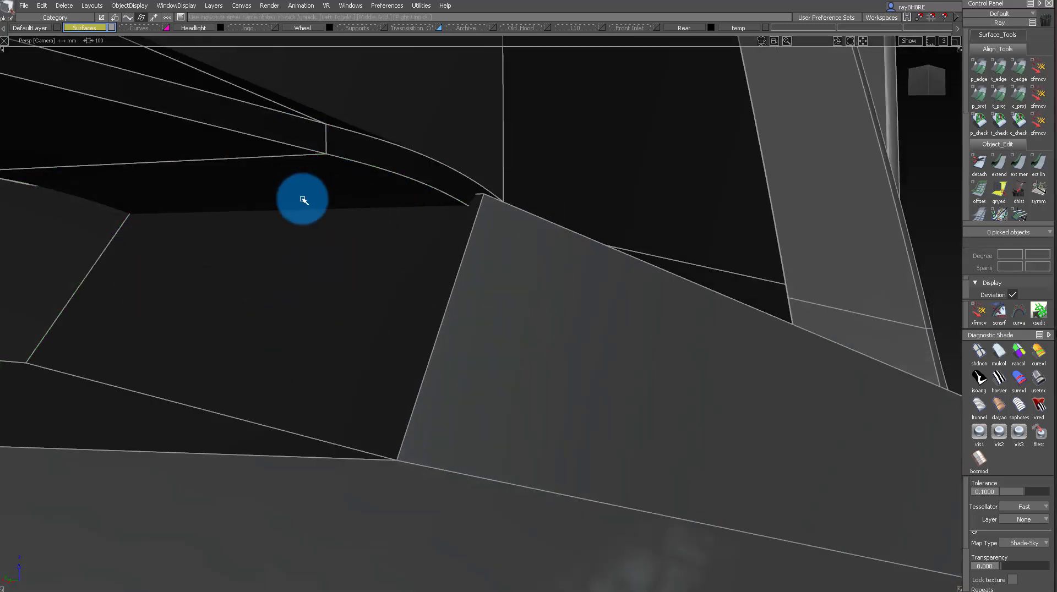
pyautogui.keyDown('alt'); pyautogui.keyDown('shift'); pyautogui.moveTo(299, 199); pyautogui.dragTo(382, 214); pyautogui.keyUp('shift'); pyautogui.keyUp('alt')
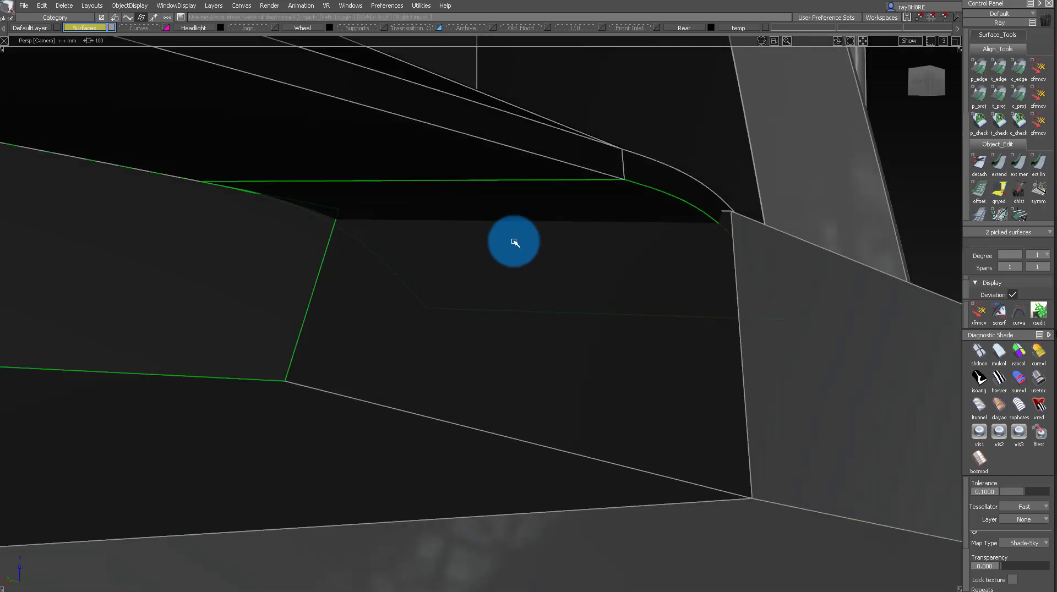
pyautogui.keyDown('ctrl'); pyautogui.keyDown('shift'); pyautogui.moveTo(555, 204); pyautogui.dragTo(521, 289, button='middle'); pyautogui.keyUp('shift'); pyautogui.keyUp('ctrl')
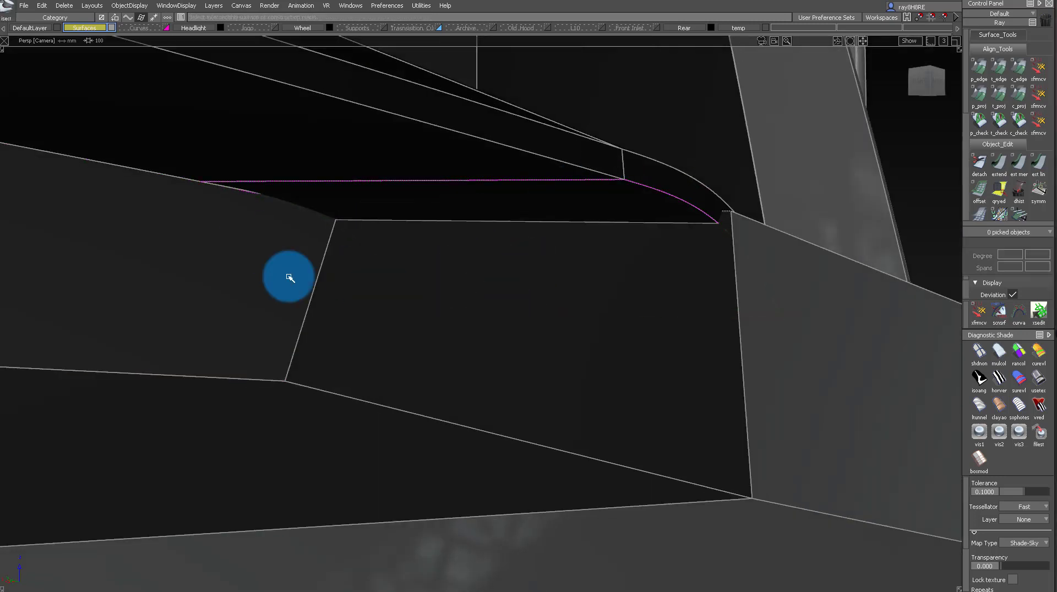
pyautogui.keyDown('ctrl'); pyautogui.keyDown('shift'); pyautogui.moveTo(462, 212); pyautogui.dragTo(462, 213); pyautogui.keyUp('shift'); pyautogui.keyUp('ctrl')
# - Isolate the swept ledge surface, delete its excess portion beyond the intersection line and show all surfaces again
pyautogui.keyDown('alt'); pyautogui.keyDown('shift'); pyautogui.moveTo(495, 209); pyautogui.dragTo(445, 213); pyautogui.keyUp('shift'); pyautogui.keyUp('alt')
pyautogui.click(587, 196)
pyautogui.hotkey('alt', 'h')
pyautogui.keyDown('alt'); pyautogui.keyDown('shift'); pyautogui.moveTo(583, 196); pyautogui.dragTo(600, 104); pyautogui.keyUp('shift'); pyautogui.keyUp('alt')
pyautogui.keyDown('ctrl'); pyautogui.keyDown('shift'); pyautogui.moveTo(617, 325); pyautogui.dragTo(621, 382); pyautogui.keyUp('shift'); pyautogui.keyUp('ctrl')
pyautogui.click(631, 338)
pyautogui.press('Delete')
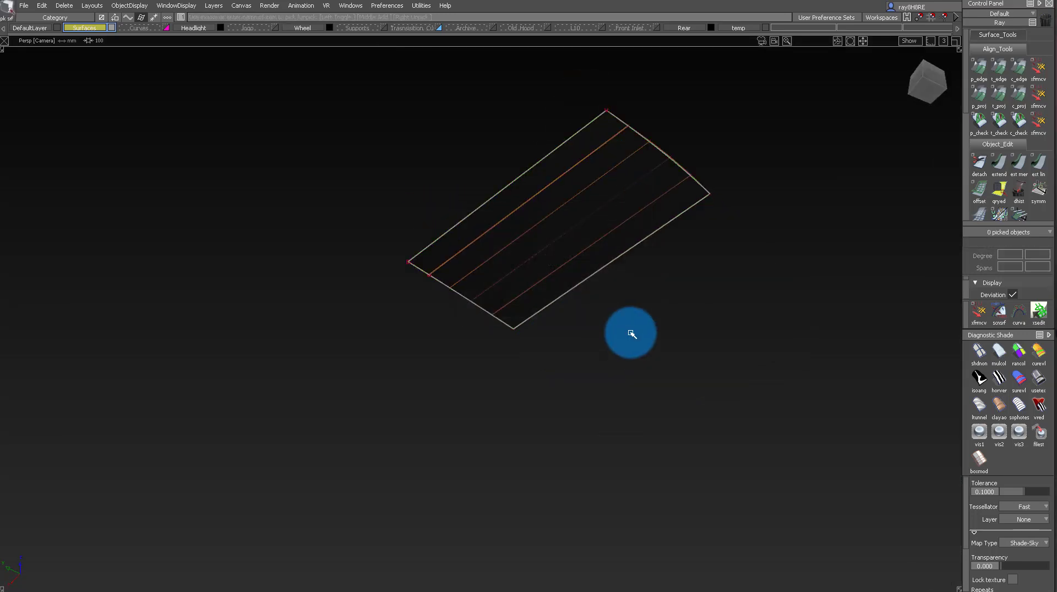
pyautogui.hotkey('alt', 'v')
pyautogui.keyDown('alt'); pyautogui.keyDown('shift'); pyautogui.moveTo(629, 332); pyautogui.dragTo(639, 222); pyautogui.keyUp('shift'); pyautogui.keyUp('alt')
pyautogui.keyDown('alt'); pyautogui.keyDown('shift'); pyautogui.moveTo(692, 153); pyautogui.dragTo(686, 212); pyautogui.keyUp('shift'); pyautogui.keyUp('alt')
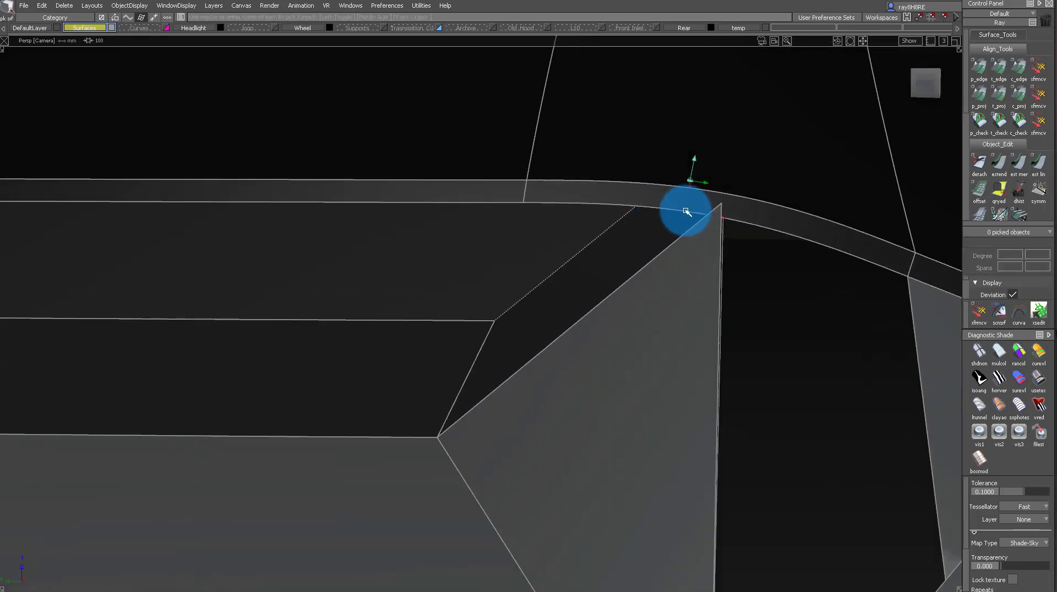
# - Isolate the corner wall surface, delete its narrow strip above the intersection line and show all surfaces again
pyautogui.keyDown('alt'); pyautogui.keyDown('shift'); pyautogui.moveTo(687, 212); pyautogui.dragTo(710, 193, button='right'); pyautogui.keyUp('shift'); pyautogui.keyUp('alt')
pyautogui.keyDown('alt'); pyautogui.keyDown('shift'); pyautogui.moveTo(710, 193); pyautogui.dragTo(686, 165); pyautogui.keyUp('shift'); pyautogui.keyUp('alt')
pyautogui.keyDown('ctrl'); pyautogui.keyDown('shift'); pyautogui.moveTo(686, 166); pyautogui.dragTo(606, 257); pyautogui.keyUp('shift'); pyautogui.keyUp('ctrl')
pyautogui.click(520, 287)
pyautogui.keyDown('alt'); pyautogui.keyDown('shift'); pyautogui.moveTo(520, 288); pyautogui.dragTo(552, 316); pyautogui.keyUp('shift'); pyautogui.keyUp('alt')
pyautogui.hotkey('alt', 'h')
pyautogui.keyDown('ctrl'); pyautogui.keyDown('shift'); pyautogui.moveTo(596, 290); pyautogui.dragTo(557, 260); pyautogui.keyUp('shift'); pyautogui.keyUp('ctrl')
pyautogui.click(557, 261)
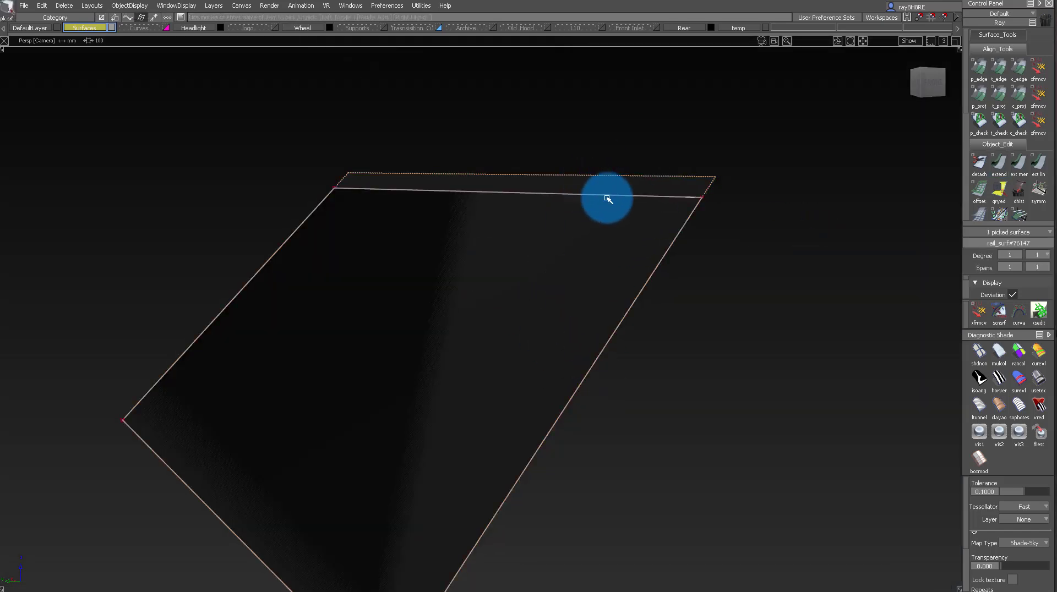
pyautogui.press('Delete')
pyautogui.hotkey('alt', 'v')
pyautogui.keyDown('alt'); pyautogui.keyDown('shift'); pyautogui.moveTo(653, 205); pyautogui.dragTo(821, 164); pyautogui.keyUp('shift'); pyautogui.keyUp('alt')
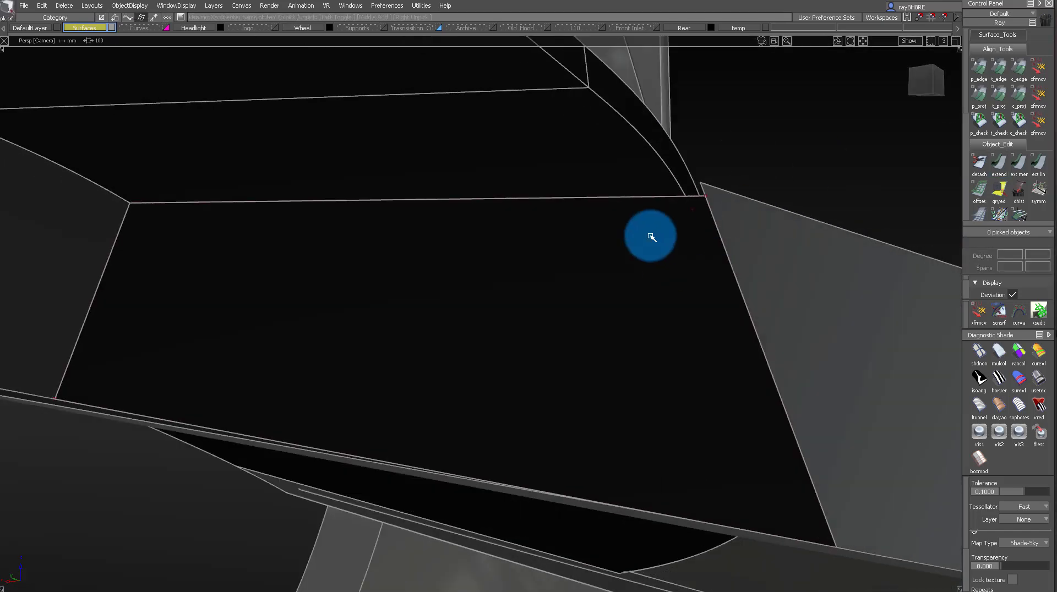
# - Align the dark wall surface's upper edge to the adjoining ledge surface with G0 edge continuity
pyautogui.keyDown('alt'); pyautogui.keyDown('shift'); pyautogui.moveTo(651, 236); pyautogui.dragTo(683, 176); pyautogui.keyUp('shift'); pyautogui.keyUp('alt')
pyautogui.doubleClick(978, 67)
pyautogui.click(616, 193)
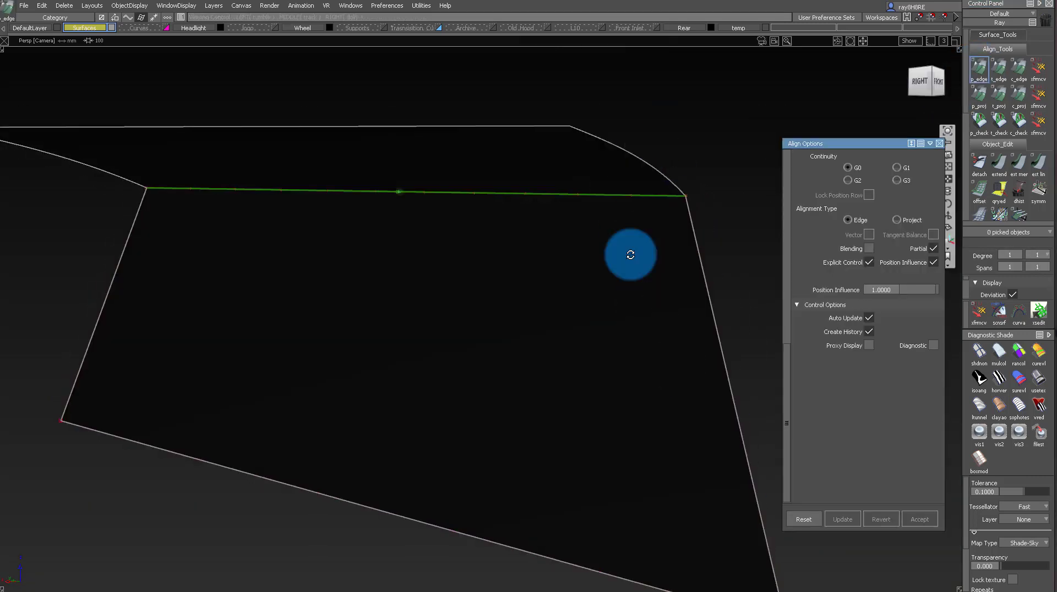
pyautogui.keyDown('alt'); pyautogui.keyDown('shift'); pyautogui.moveTo(630, 255); pyautogui.dragTo(645, 298); pyautogui.keyUp('shift'); pyautogui.keyUp('alt')
pyautogui.click(689, 486)
pyautogui.press('Return')
pyautogui.hotkey('alt', 'v')
# - Delete the rail surface spanning the sharp corner directly beneath the curved lip
pyautogui.keyDown('alt'); pyautogui.keyDown('shift'); pyautogui.moveTo(722, 233); pyautogui.dragTo(542, 228); pyautogui.keyUp('shift'); pyautogui.keyUp('alt')
pyautogui.keyDown('alt'); pyautogui.keyDown('shift'); pyautogui.moveTo(542, 228); pyautogui.dragTo(519, 233, button='right'); pyautogui.keyUp('shift'); pyautogui.keyUp('alt')
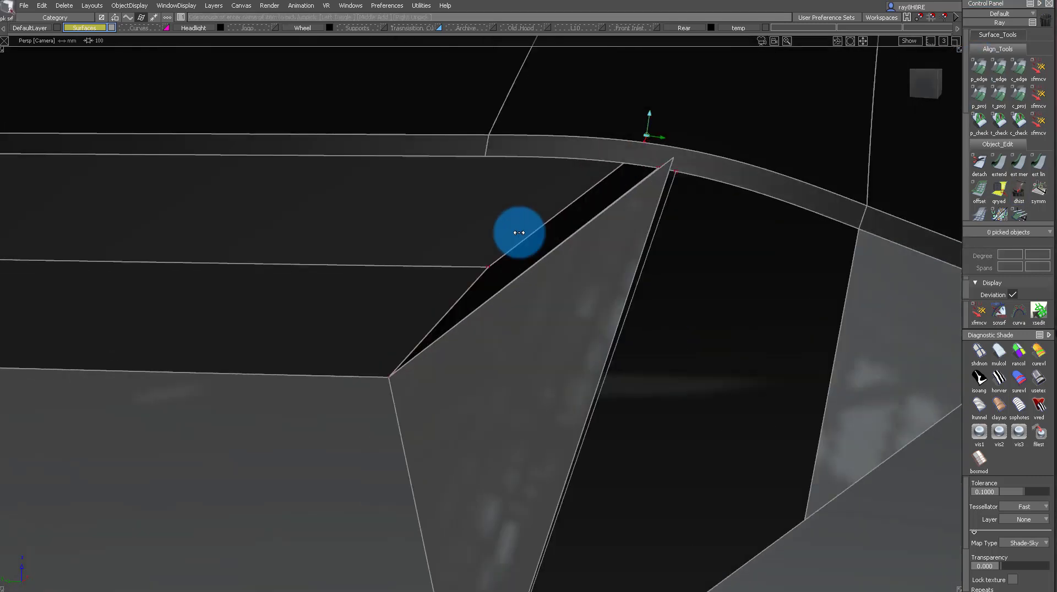
pyautogui.keyDown('alt'); pyautogui.keyDown('shift'); pyautogui.moveTo(519, 233); pyautogui.dragTo(595, 201); pyautogui.keyUp('shift'); pyautogui.keyUp('alt')
pyautogui.keyDown('alt'); pyautogui.keyDown('shift'); pyautogui.moveTo(639, 281); pyautogui.dragTo(616, 214, button='right'); pyautogui.keyUp('shift'); pyautogui.keyUp('alt')
pyautogui.keyDown('alt'); pyautogui.keyDown('shift'); pyautogui.moveTo(615, 213); pyautogui.dragTo(634, 203); pyautogui.keyUp('shift'); pyautogui.keyUp('alt')
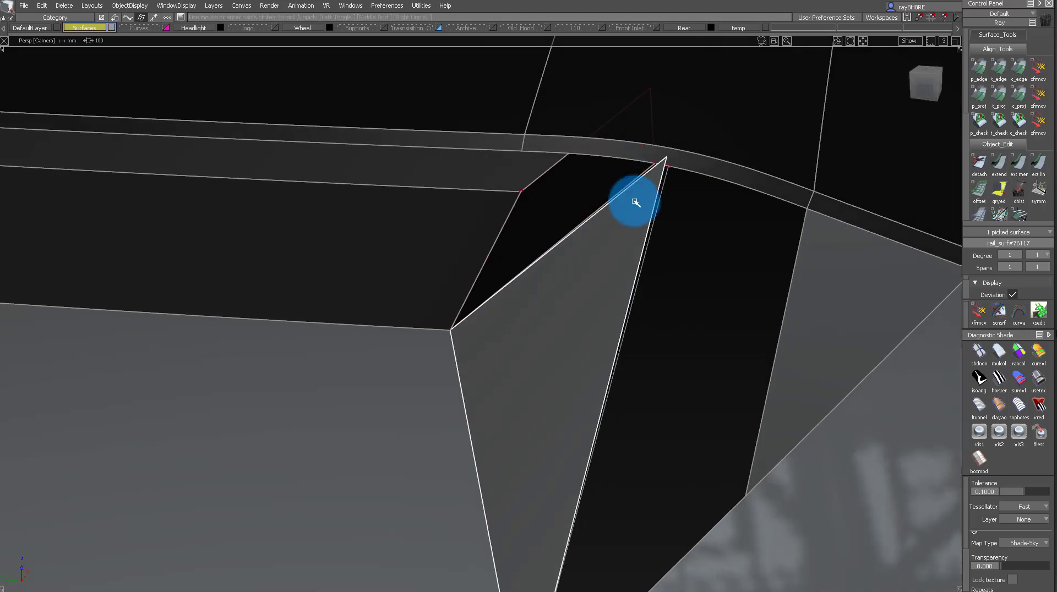
pyautogui.press('Delete')
# - Isolate the curved lip, the triangular corner surface, the adjoining wall and the upright boundary curve
pyautogui.hotkey('alt', 'c')
pyautogui.moveTo(663, 160); pyautogui.dragTo(713, 274)
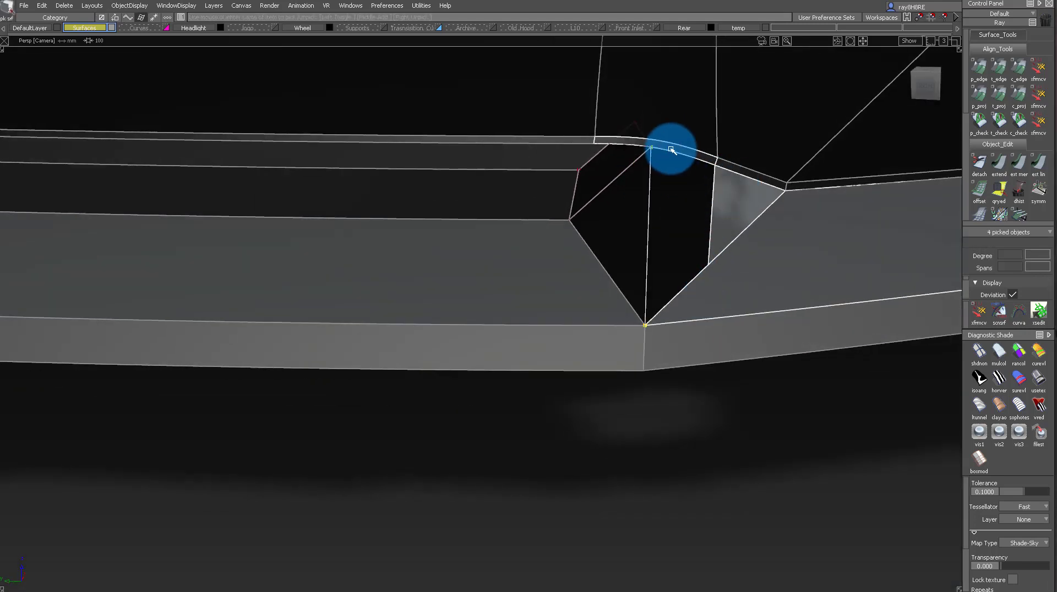
pyautogui.keyDown('ctrl'); pyautogui.keyDown('shift'); pyautogui.moveTo(671, 150); pyautogui.dragTo(687, 395, button='right'); pyautogui.keyUp('shift'); pyautogui.keyUp('ctrl')
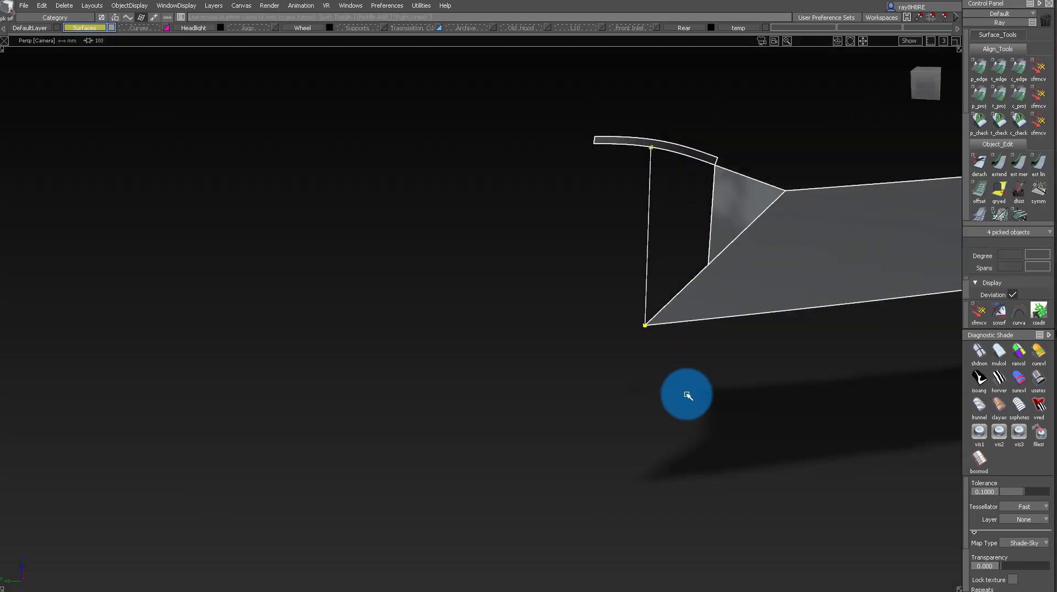
# - Build a Square surface between the boundary curve, lip and corner walls, and give it the neighbouring surface's shader
pyautogui.click(696, 162)
pyautogui.keyDown('alt'); pyautogui.keyDown('shift'); pyautogui.moveTo(613, 200); pyautogui.dragTo(632, 119); pyautogui.keyUp('shift'); pyautogui.keyUp('alt')
pyautogui.keyDown('ctrl'); pyautogui.keyDown('shift'); pyautogui.moveTo(633, 119); pyautogui.dragTo(745, 275, button='right'); pyautogui.keyUp('shift'); pyautogui.keyUp('ctrl')
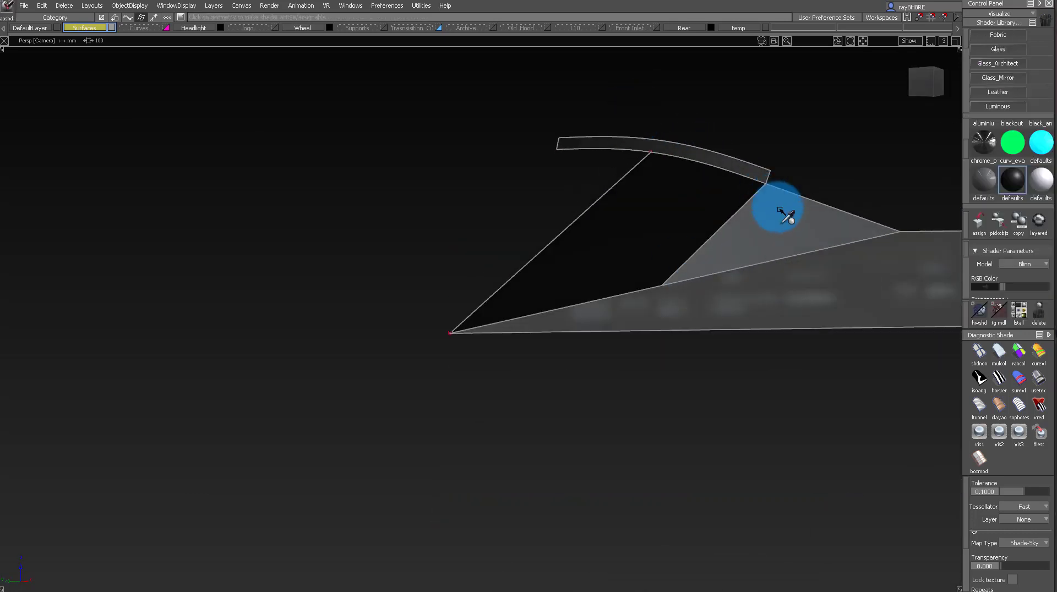
pyautogui.click(778, 208)
pyautogui.click(683, 180)
# - Set the Square surface's boundary with the triangular corner surface to G2 curvature and show all surfaces again
pyautogui.keyDown('alt'); pyautogui.keyDown('shift'); pyautogui.moveTo(683, 179); pyautogui.dragTo(687, 242); pyautogui.keyUp('shift'); pyautogui.keyUp('alt')
pyautogui.keyDown('alt'); pyautogui.keyDown('shift'); pyautogui.moveTo(686, 242); pyautogui.dragTo(792, 199, button='right'); pyautogui.keyUp('shift'); pyautogui.keyUp('alt')
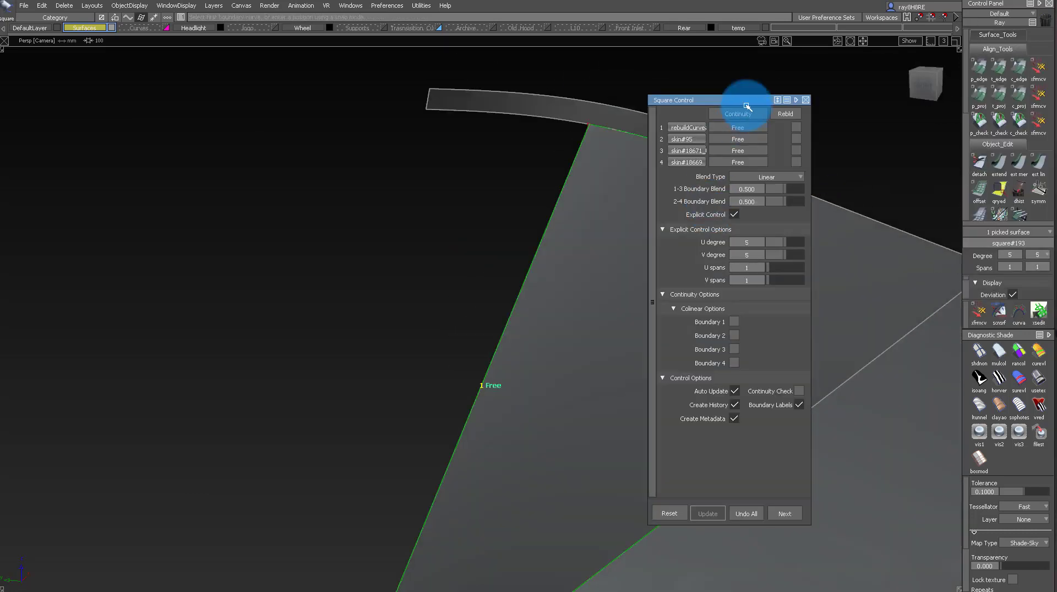
pyautogui.moveTo(753, 103); pyautogui.dragTo(199, 109)
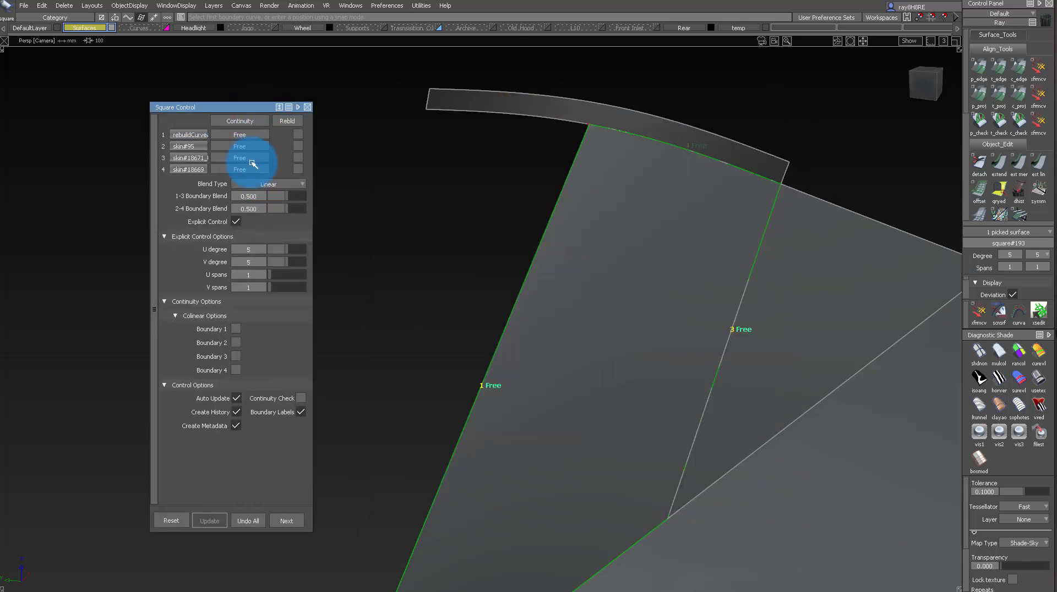
pyautogui.moveTo(240, 158); pyautogui.dragTo(250, 208)
pyautogui.moveTo(651, 272)
pyautogui.keyDown('alt'); pyautogui.keyDown('shift'); pyautogui.mouseDown()
pyautogui.moveTo(635, 209)
pyautogui.moveTo(599, 253)
pyautogui.moveTo(685, 237)
pyautogui.mouseUp(); pyautogui.keyUp('shift'); pyautogui.keyUp('alt')
pyautogui.keyDown('alt'); pyautogui.keyDown('shift'); pyautogui.moveTo(685, 236); pyautogui.dragTo(662, 226, button='right'); pyautogui.keyUp('shift'); pyautogui.keyUp('alt')
pyautogui.keyDown('ctrl'); pyautogui.keyDown('shift'); pyautogui.moveTo(587, 155); pyautogui.dragTo(693, 242); pyautogui.keyUp('shift'); pyautogui.keyUp('ctrl')
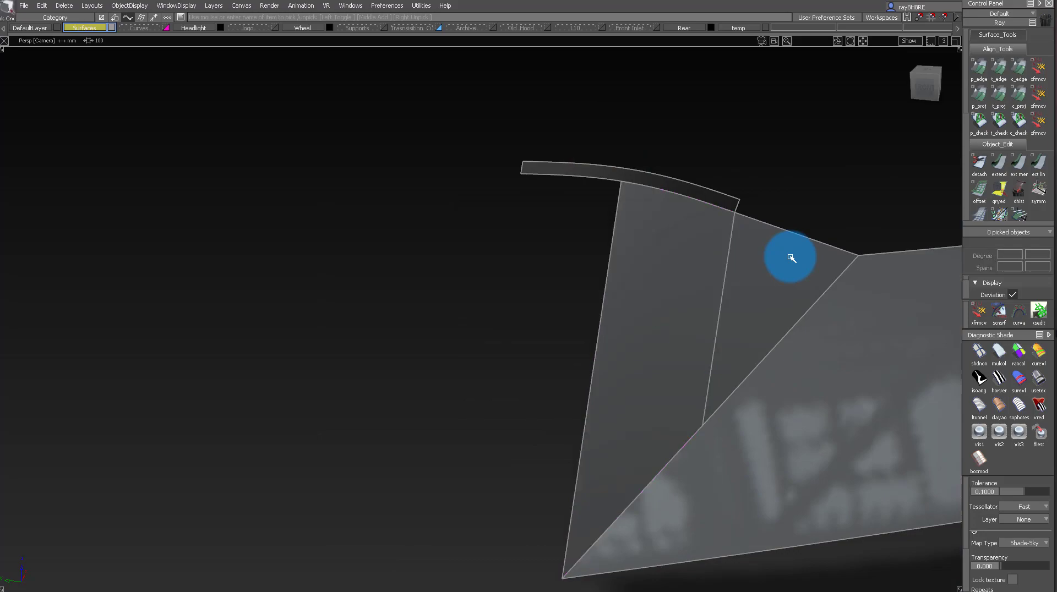
pyautogui.keyDown('ctrl'); pyautogui.keyDown('shift'); pyautogui.moveTo(790, 258); pyautogui.dragTo(765, 246, button='middle'); pyautogui.keyUp('shift'); pyautogui.keyUp('ctrl')
# - Insert a dividing isoparm in each of the two lower lip strips on either side of the corner and isolate both strips
pyautogui.keyDown('alt'); pyautogui.keyDown('shift'); pyautogui.moveTo(764, 245); pyautogui.dragTo(441, 405); pyautogui.keyUp('shift'); pyautogui.keyUp('alt')
pyautogui.keyDown('alt'); pyautogui.keyDown('shift'); pyautogui.moveTo(440, 405); pyautogui.dragTo(437, 486, button='right'); pyautogui.keyUp('shift'); pyautogui.keyUp('alt')
pyautogui.keyDown('alt'); pyautogui.keyDown('shift'); pyautogui.moveTo(436, 486); pyautogui.dragTo(457, 503); pyautogui.keyUp('shift'); pyautogui.keyUp('alt')
pyautogui.keyDown('ctrl'); pyautogui.keyDown('shift'); pyautogui.moveTo(458, 503); pyautogui.dragTo(458, 423, button='right'); pyautogui.keyUp('shift'); pyautogui.keyUp('ctrl')
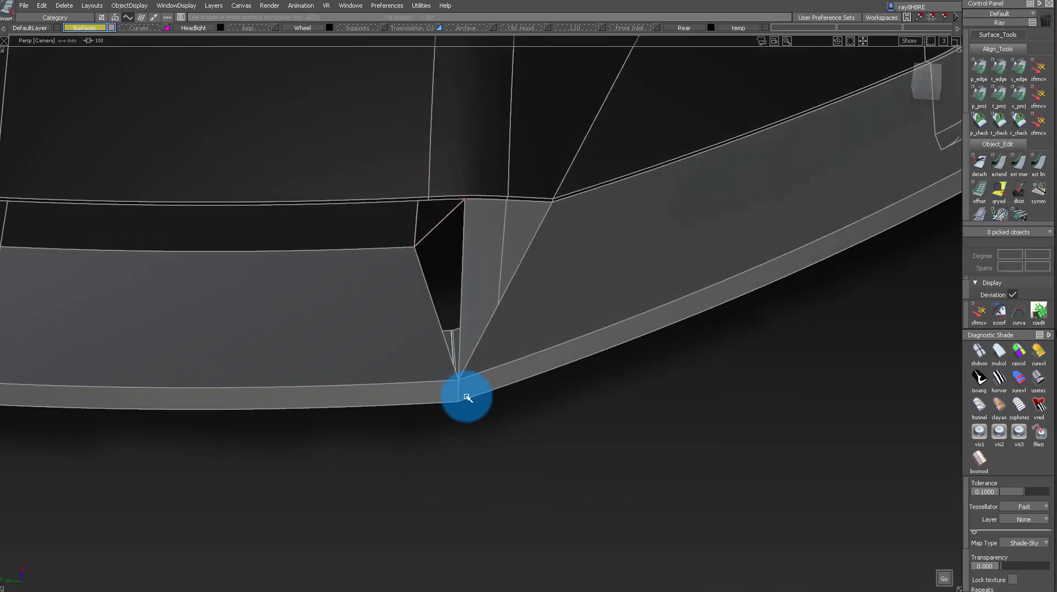
pyautogui.keyDown('alt'); pyautogui.keyDown('shift'); pyautogui.moveTo(467, 396); pyautogui.dragTo(505, 393); pyautogui.keyUp('shift'); pyautogui.keyUp('alt')
pyautogui.keyDown('alt'); pyautogui.keyDown('shift'); pyautogui.moveTo(506, 393); pyautogui.dragTo(458, 396); pyautogui.keyUp('shift'); pyautogui.keyUp('alt')
pyautogui.click(458, 395)
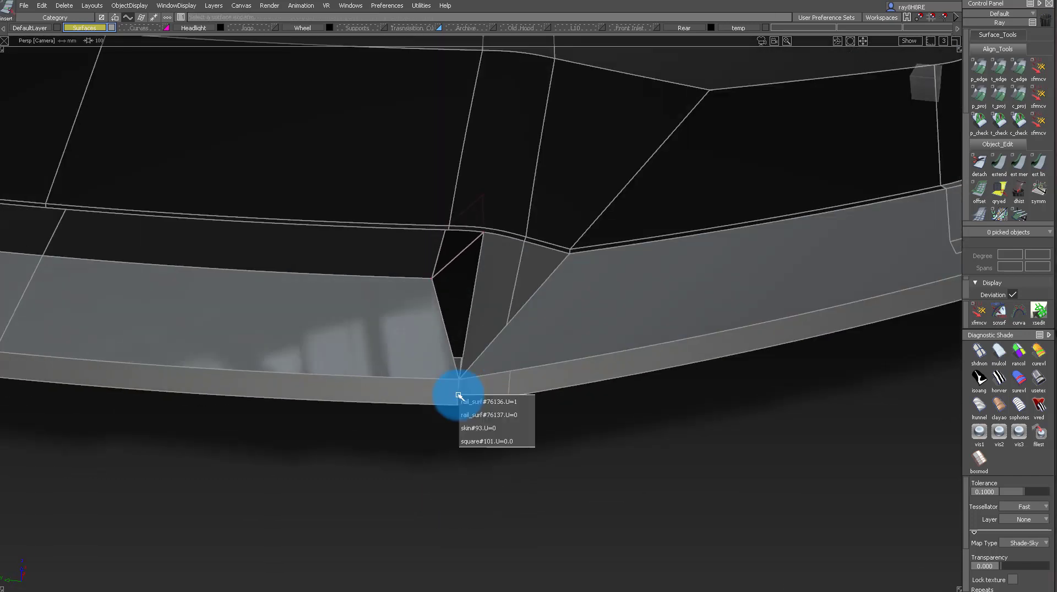
pyautogui.keyDown('alt'); pyautogui.keyDown('shift'); pyautogui.moveTo(472, 438); pyautogui.dragTo(446, 396); pyautogui.keyUp('shift'); pyautogui.keyUp('alt')
pyautogui.click(447, 395)
pyautogui.moveTo(397, 405)
pyautogui.keyDown('alt'); pyautogui.keyDown('shift'); pyautogui.mouseDown(button='right')
pyautogui.moveTo(455, 477)
pyautogui.moveTo(380, 402)
pyautogui.mouseUp(button='right'); pyautogui.keyUp('shift'); pyautogui.keyUp('alt')
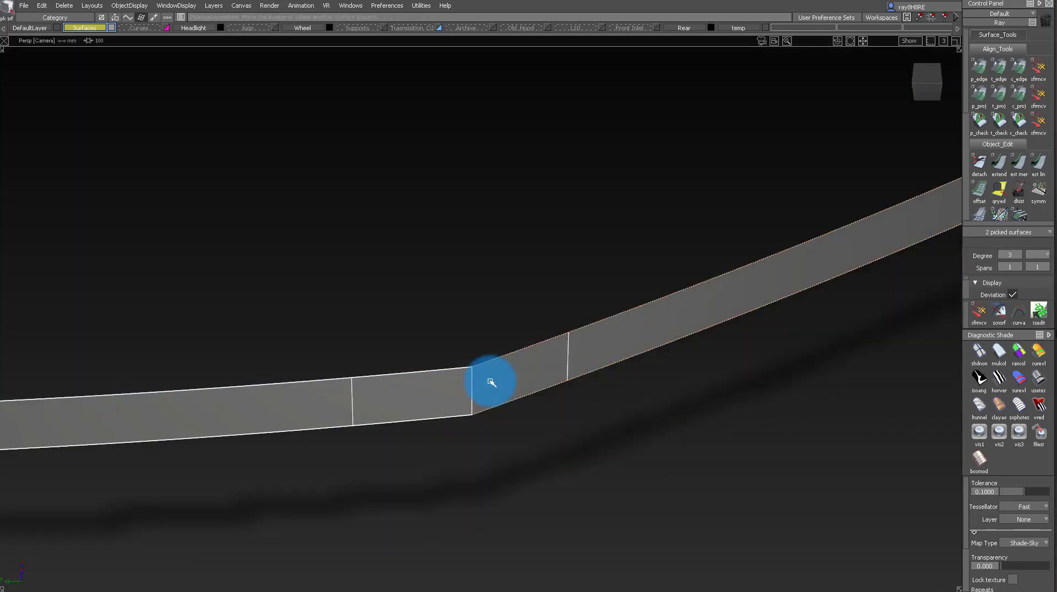
# - Remove the corner ends of both lower lip strips and bridge the gap with a blend surface
pyautogui.keyDown('alt'); pyautogui.keyDown('shift'); pyautogui.moveTo(490, 382); pyautogui.dragTo(468, 248); pyautogui.keyUp('shift'); pyautogui.keyUp('alt')
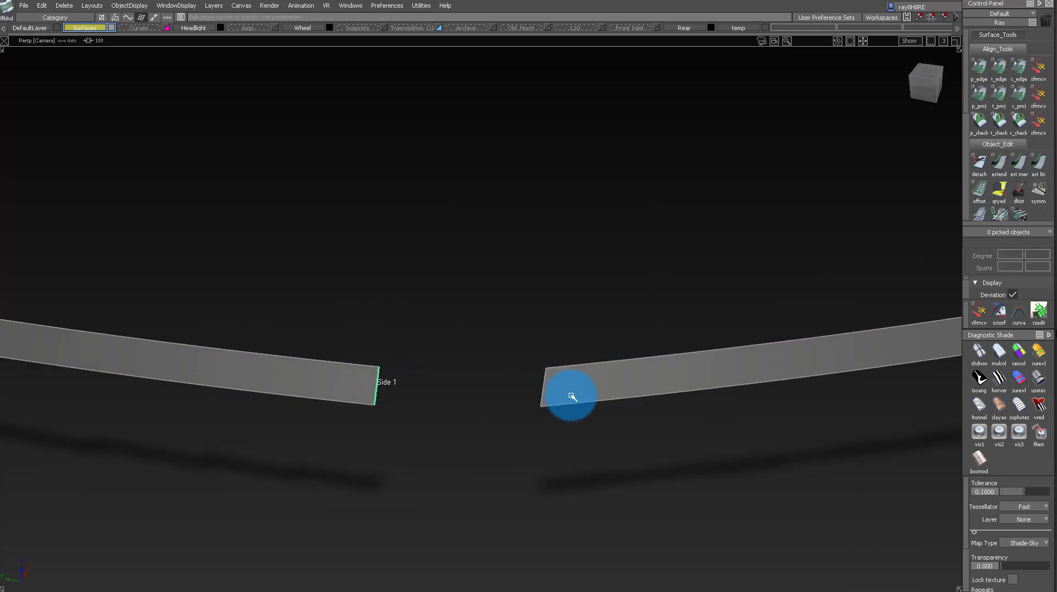
pyautogui.keyDown('alt'); pyautogui.keyDown('shift'); pyautogui.moveTo(527, 466); pyautogui.dragTo(488, 382); pyautogui.keyUp('shift'); pyautogui.keyUp('alt')
pyautogui.keyDown('alt'); pyautogui.keyDown('shift'); pyautogui.moveTo(489, 382); pyautogui.dragTo(523, 378, button='right'); pyautogui.keyUp('shift'); pyautogui.keyUp('alt')
pyautogui.keyDown('alt'); pyautogui.keyDown('shift'); pyautogui.moveTo(523, 378); pyautogui.dragTo(509, 302); pyautogui.keyUp('shift'); pyautogui.keyUp('alt')
# - Draw a straight degree 1 curve from the left wall surface's upper corner down to the lower lip corner
pyautogui.keyDown('ctrl'); pyautogui.keyDown('shift'); pyautogui.moveTo(509, 302); pyautogui.dragTo(460, 262); pyautogui.keyUp('shift'); pyautogui.keyUp('ctrl')
pyautogui.click(460, 262)
pyautogui.click(289, 300)
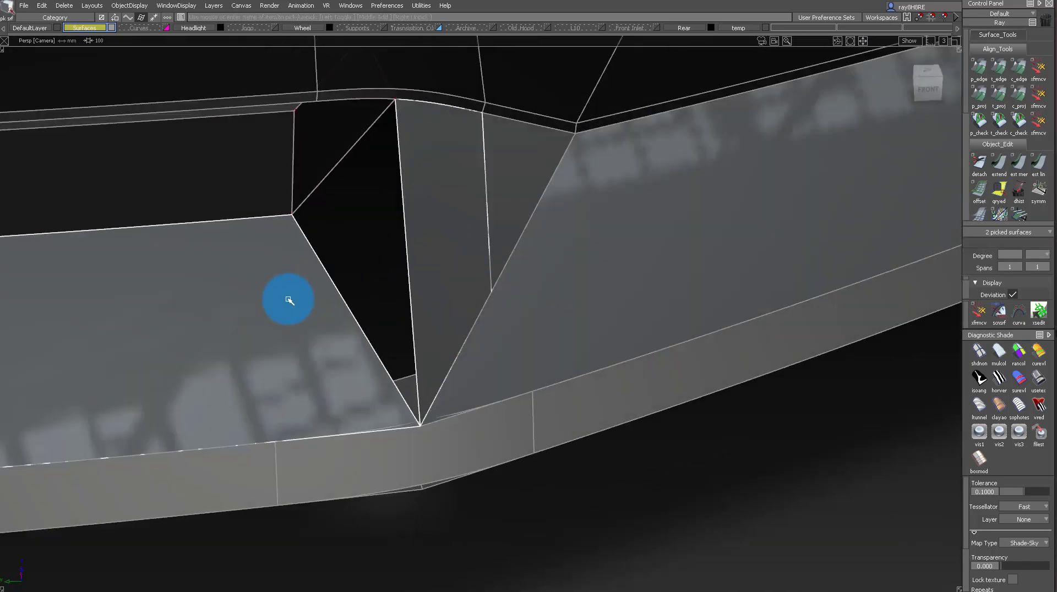
pyautogui.keyDown('alt'); pyautogui.keyDown('shift'); pyautogui.moveTo(271, 182); pyautogui.dragTo(334, 237); pyautogui.keyUp('shift'); pyautogui.keyUp('alt')
pyautogui.keyDown('ctrl'); pyautogui.keyDown('shift'); pyautogui.moveTo(335, 236); pyautogui.dragTo(439, 196); pyautogui.keyUp('shift'); pyautogui.keyUp('ctrl')
pyautogui.click(439, 196)
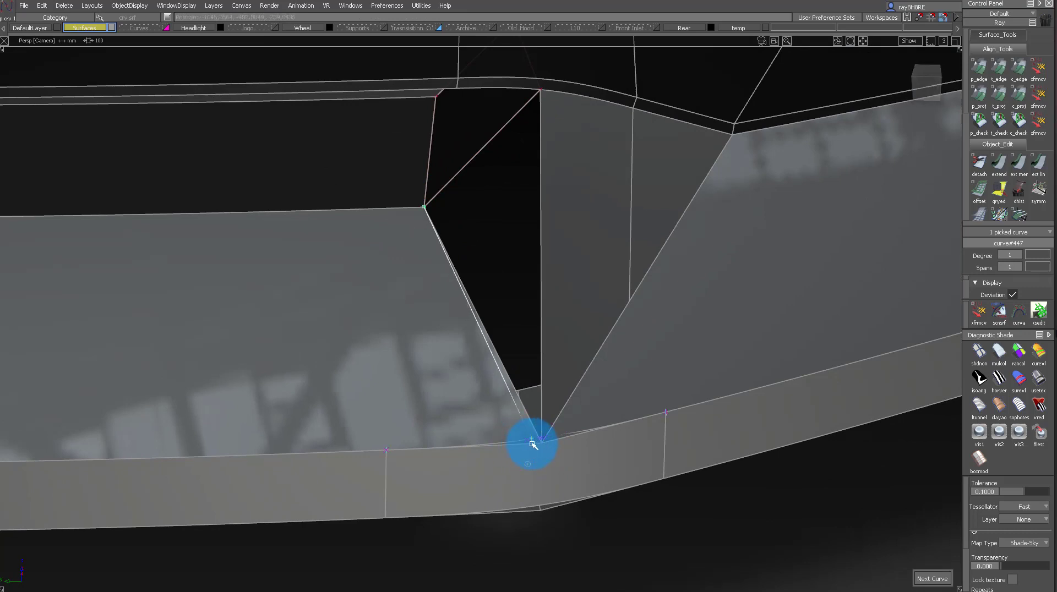
# - Place the straight curve at the start of the lower lip blend and divide the left wall surface along it
pyautogui.moveTo(506, 339); pyautogui.dragTo(393, 469)
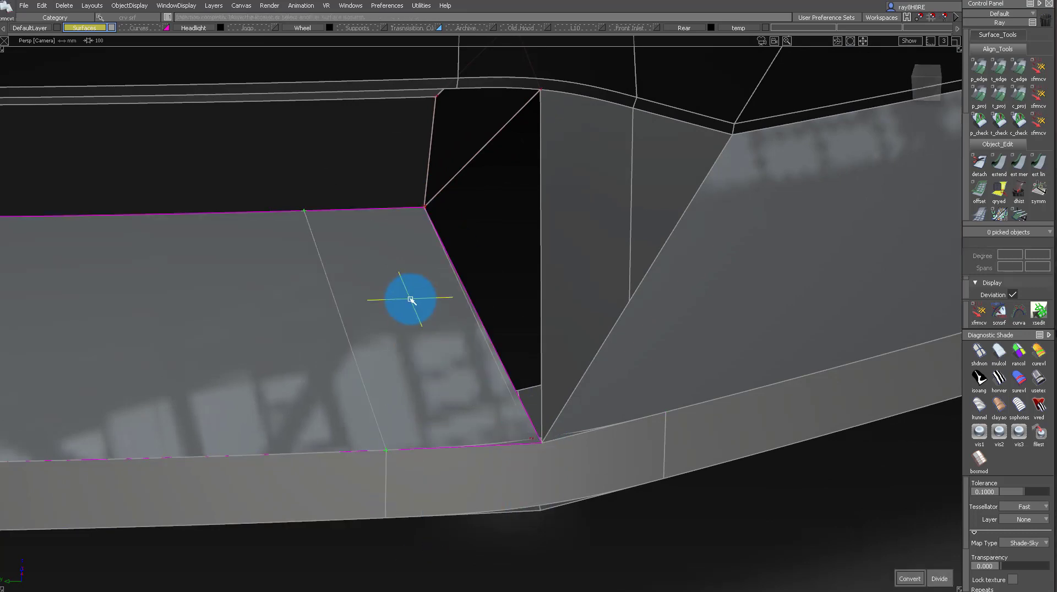
pyautogui.click(221, 254)
pyautogui.click(883, 581)
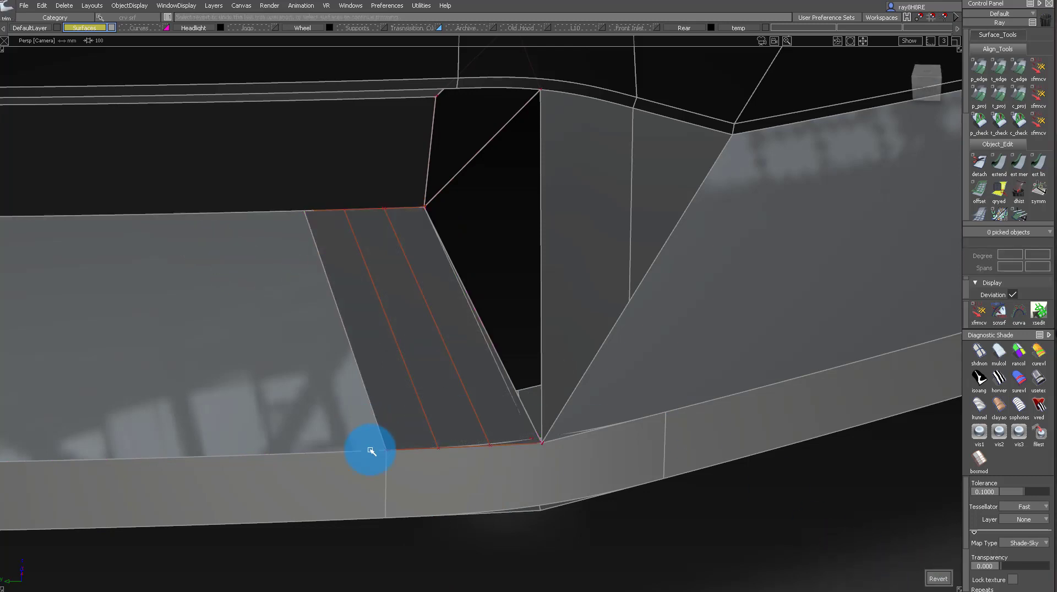
pyautogui.keyDown('ctrl'); pyautogui.keyDown('shift'); pyautogui.moveTo(371, 450); pyautogui.dragTo(325, 377); pyautogui.keyUp('shift'); pyautogui.keyUp('ctrl')
pyautogui.click(386, 367)
# - Isolate the divided wall strip with the lower lip blend and align the strip's lower edge to the blend with G0 continuity
pyautogui.keyDown('ctrl'); pyautogui.keyDown('shift'); pyautogui.moveTo(394, 219); pyautogui.dragTo(424, 366); pyautogui.keyUp('shift'); pyautogui.keyUp('ctrl')
pyautogui.click(426, 385)
pyautogui.click(468, 473)
pyautogui.keyDown('ctrl'); pyautogui.keyDown('shift'); pyautogui.moveTo(467, 472); pyautogui.dragTo(556, 476); pyautogui.keyUp('shift'); pyautogui.keyUp('ctrl')
pyautogui.click(979, 71)
pyautogui.click(457, 443)
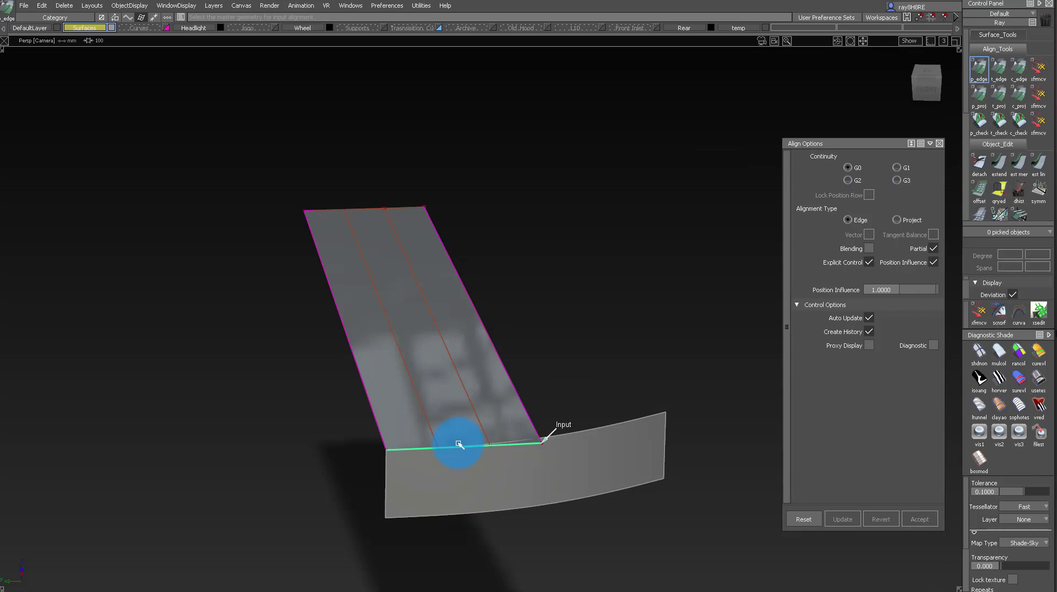
pyautogui.click(459, 447)
pyautogui.click(517, 557)
# - Show all surfaces again and realign the wall strip's lower edge to the lip blend with a partial start of about 0.49
pyautogui.keyDown('ctrl'); pyautogui.keyDown('shift'); pyautogui.moveTo(401, 220); pyautogui.dragTo(406, 280); pyautogui.keyUp('shift'); pyautogui.keyUp('ctrl')
pyautogui.click(415, 283)
pyautogui.keyDown('alt'); pyautogui.keyDown('shift'); pyautogui.moveTo(393, 141); pyautogui.dragTo(427, 353); pyautogui.keyUp('shift'); pyautogui.keyUp('alt')
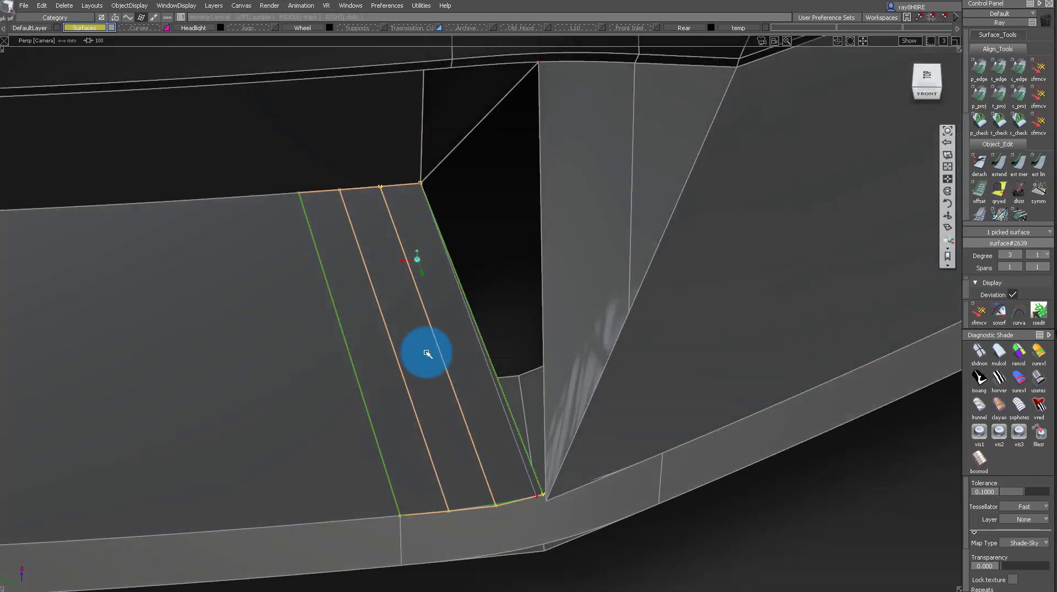
pyautogui.keyDown('alt'); pyautogui.keyDown('shift'); pyautogui.moveTo(523, 476); pyautogui.dragTo(543, 441, button='right'); pyautogui.keyUp('shift'); pyautogui.keyUp('alt')
pyautogui.keyDown('alt'); pyautogui.keyDown('shift'); pyautogui.moveTo(542, 441); pyautogui.dragTo(645, 446); pyautogui.keyUp('shift'); pyautogui.keyUp('alt')
pyautogui.keyDown('ctrl'); pyautogui.keyDown('shift'); pyautogui.moveTo(645, 446); pyautogui.dragTo(552, 527); pyautogui.keyUp('shift'); pyautogui.keyUp('ctrl')
pyautogui.click(535, 506)
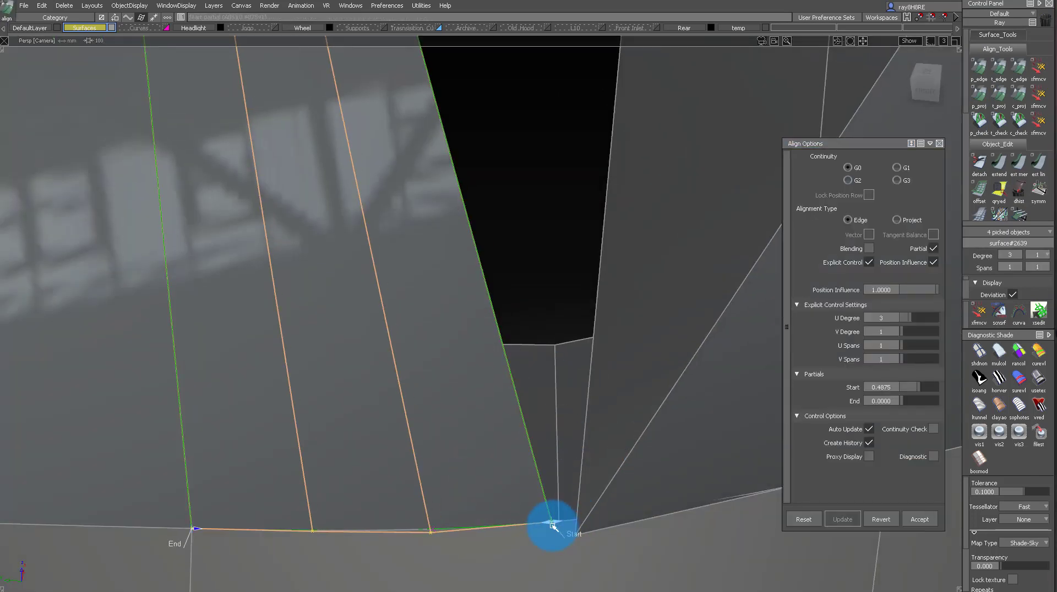
# - Hide the wall strip's control vertices and clear the selection
pyautogui.keyDown('alt'); pyautogui.keyDown('shift'); pyautogui.moveTo(531, 465); pyautogui.dragTo(489, 468, button='right'); pyautogui.keyUp('shift'); pyautogui.keyUp('alt')
pyautogui.keyDown('alt'); pyautogui.keyDown('shift'); pyautogui.moveTo(490, 468); pyautogui.dragTo(380, 341); pyautogui.keyUp('shift'); pyautogui.keyUp('alt')
pyautogui.moveTo(375, 330)
pyautogui.keyDown('ctrl'); pyautogui.keyDown('shift'); pyautogui.mouseDown()
pyautogui.moveTo(358, 248)
pyautogui.moveTo(390, 325)
pyautogui.mouseUp(); pyautogui.keyUp('shift'); pyautogui.keyUp('ctrl')
pyautogui.click(432, 416)
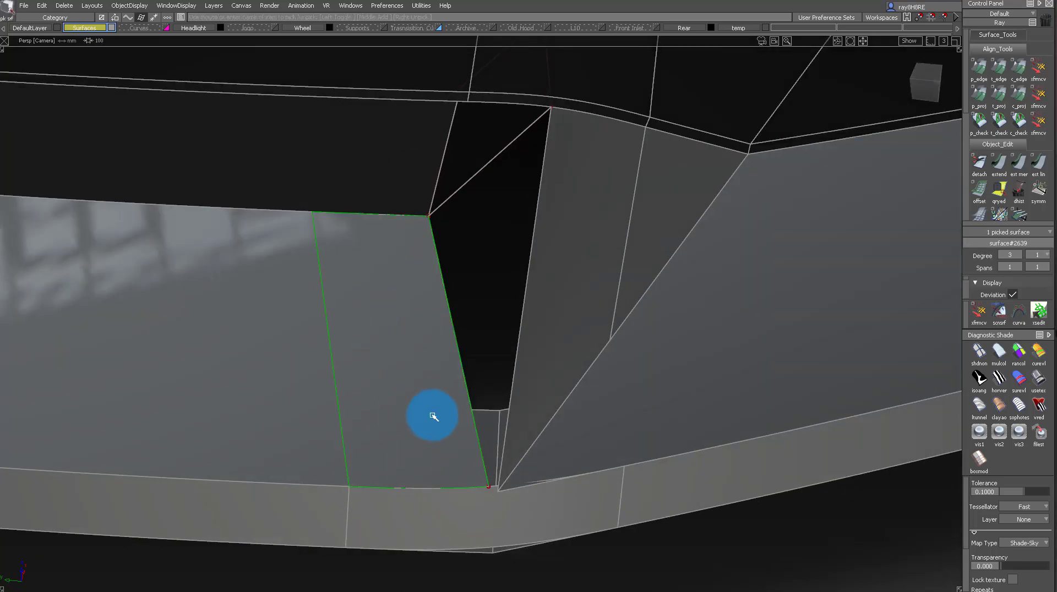
pyautogui.keyDown('alt'); pyautogui.keyDown('shift'); pyautogui.moveTo(432, 416); pyautogui.dragTo(385, 314); pyautogui.keyUp('shift'); pyautogui.keyUp('alt')
pyautogui.click(279, 303)
pyautogui.keyDown('alt'); pyautogui.keyDown('shift'); pyautogui.moveTo(319, 352); pyautogui.dragTo(410, 435); pyautogui.keyUp('shift'); pyautogui.keyUp('alt')
pyautogui.keyDown('alt'); pyautogui.keyDown('shift'); pyautogui.moveTo(410, 435); pyautogui.dragTo(461, 246); pyautogui.keyUp('shift'); pyautogui.keyUp('alt')
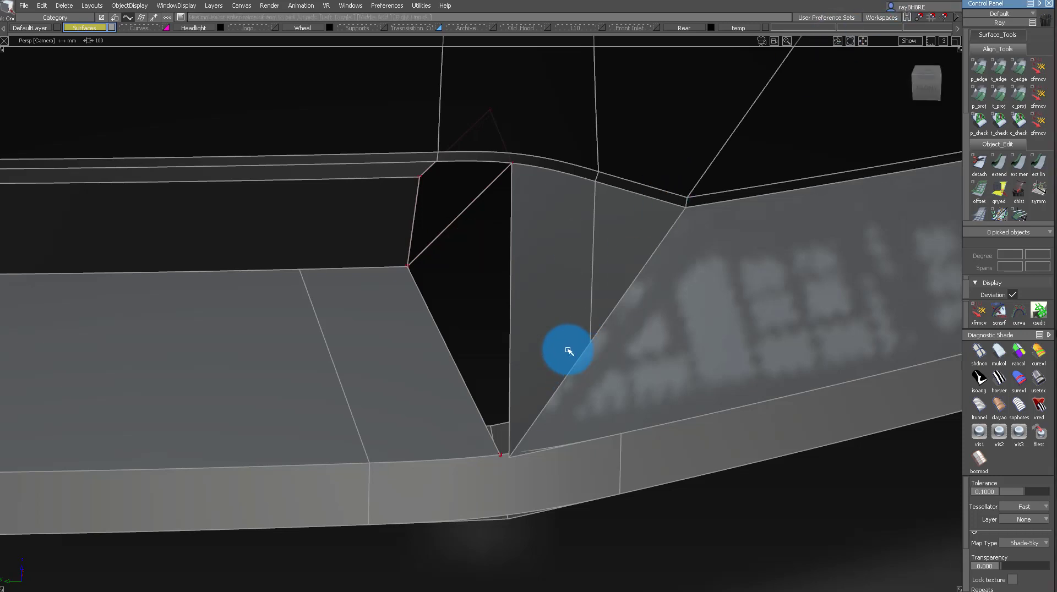
# - Draw a line from the corner surfaces' junction to the lower lip blend's end and trim the right wall's triangular tip off along it
pyautogui.keyDown('alt'); pyautogui.keyDown('shift'); pyautogui.moveTo(568, 350); pyautogui.dragTo(626, 430); pyautogui.keyUp('shift'); pyautogui.keyUp('alt')
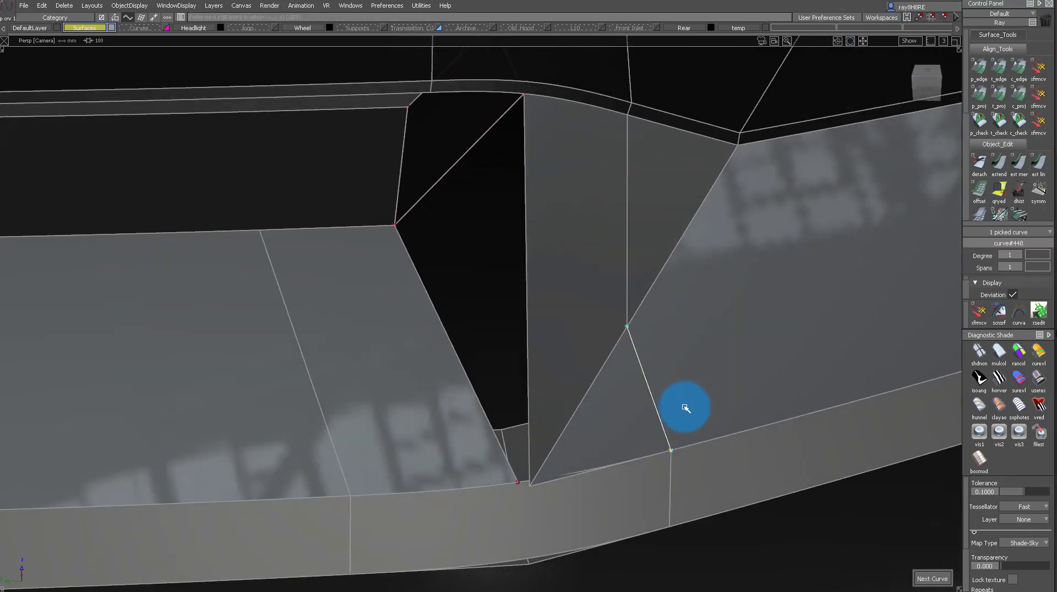
pyautogui.keyDown('ctrl'); pyautogui.keyDown('shift'); pyautogui.moveTo(685, 407); pyautogui.dragTo(683, 357); pyautogui.keyUp('shift'); pyautogui.keyUp('ctrl')
pyautogui.click(684, 357)
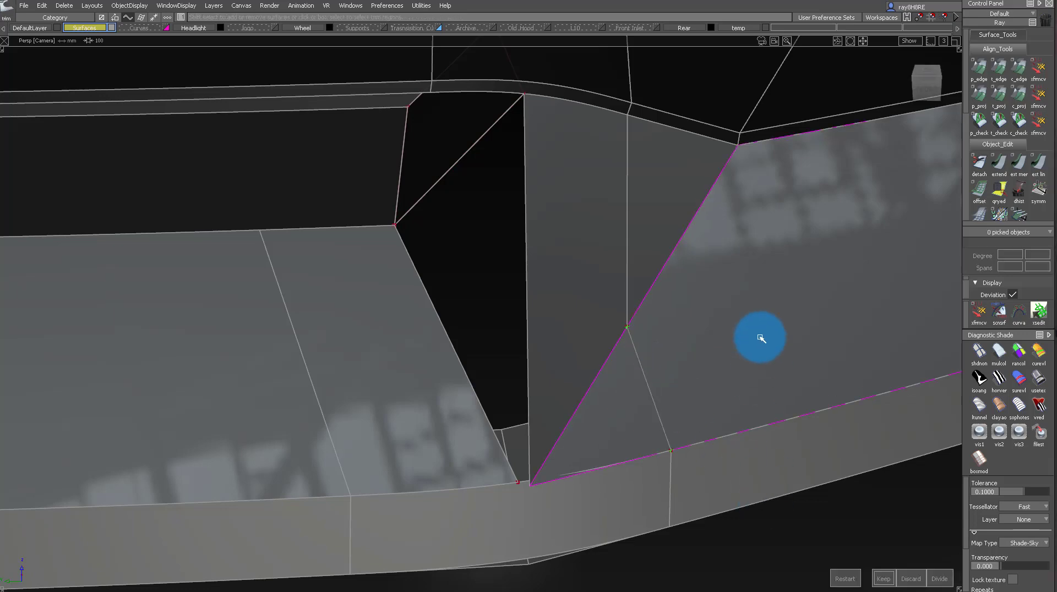
pyautogui.click(886, 583)
# - Select the corner Square surface, display its control vertices and reduce it to degree 3 by 4 with single spans
pyautogui.keyDown('alt'); pyautogui.keyDown('shift'); pyautogui.moveTo(594, 396); pyautogui.dragTo(587, 335); pyautogui.keyUp('shift'); pyautogui.keyUp('alt')
pyautogui.moveTo(512, 345)
pyautogui.keyDown('alt'); pyautogui.keyDown('shift'); pyautogui.mouseDown()
pyautogui.moveTo(527, 290)
pyautogui.moveTo(522, 346)
pyautogui.mouseUp(); pyautogui.keyUp('shift'); pyautogui.keyUp('alt')
pyautogui.keyDown('ctrl'); pyautogui.keyDown('shift'); pyautogui.moveTo(523, 345); pyautogui.dragTo(538, 382); pyautogui.keyUp('shift'); pyautogui.keyUp('ctrl')
pyautogui.click(538, 382)
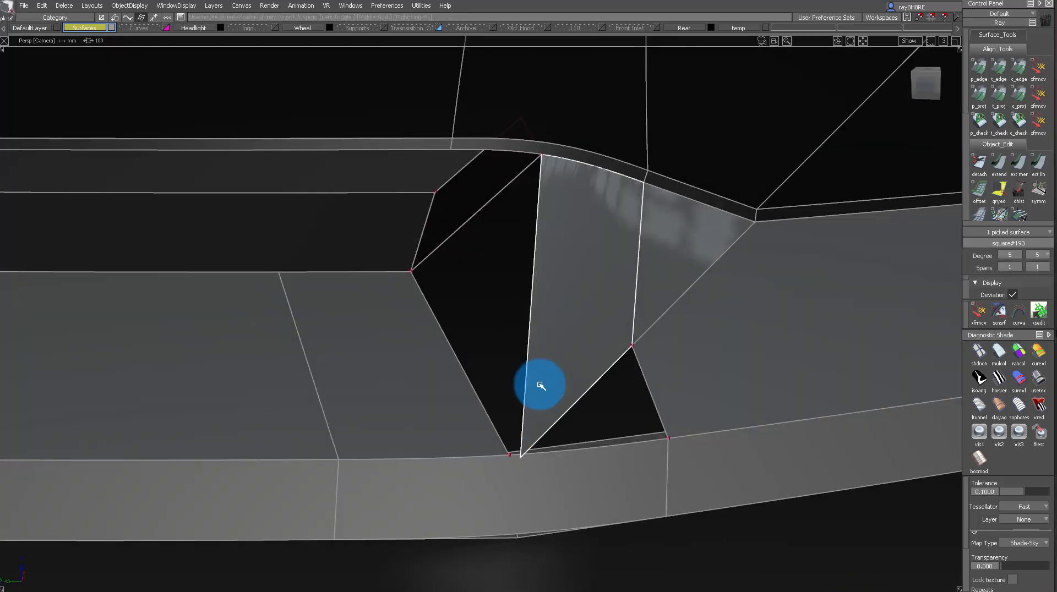
pyautogui.keyDown('alt'); pyautogui.keyDown('shift'); pyautogui.moveTo(537, 382); pyautogui.dragTo(546, 370, button='right'); pyautogui.keyUp('shift'); pyautogui.keyUp('alt')
pyautogui.keyDown('alt'); pyautogui.keyDown('shift'); pyautogui.moveTo(546, 370); pyautogui.dragTo(570, 331); pyautogui.keyUp('shift'); pyautogui.keyUp('alt')
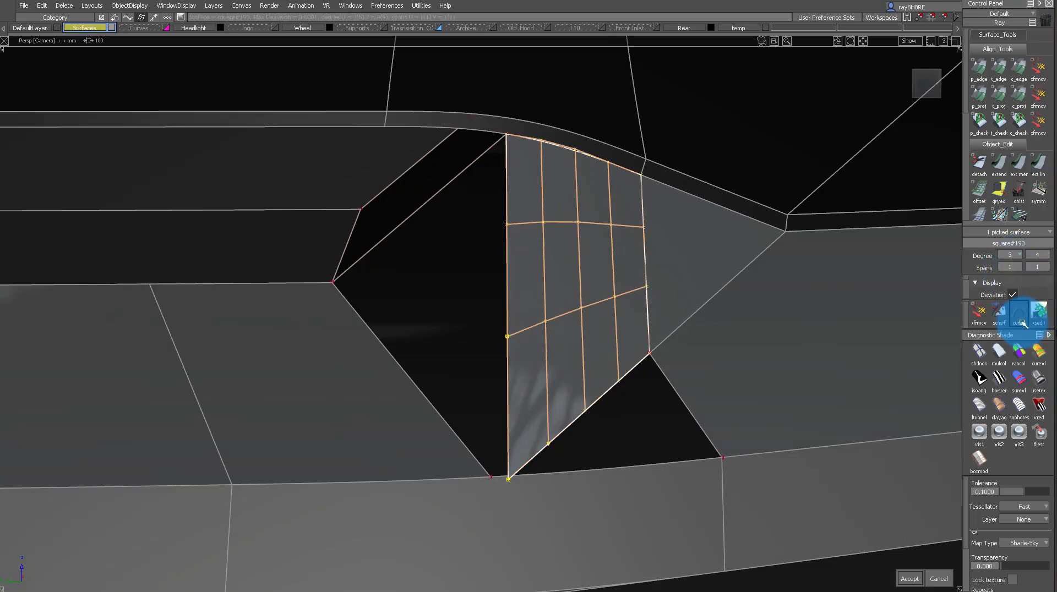
# - Move the Square surface's lowest corner vertex onto the upper edge of the lower lip blend
pyautogui.keyDown('alt'); pyautogui.keyDown('shift'); pyautogui.moveTo(511, 366); pyautogui.dragTo(600, 413); pyautogui.keyUp('shift'); pyautogui.keyUp('alt')
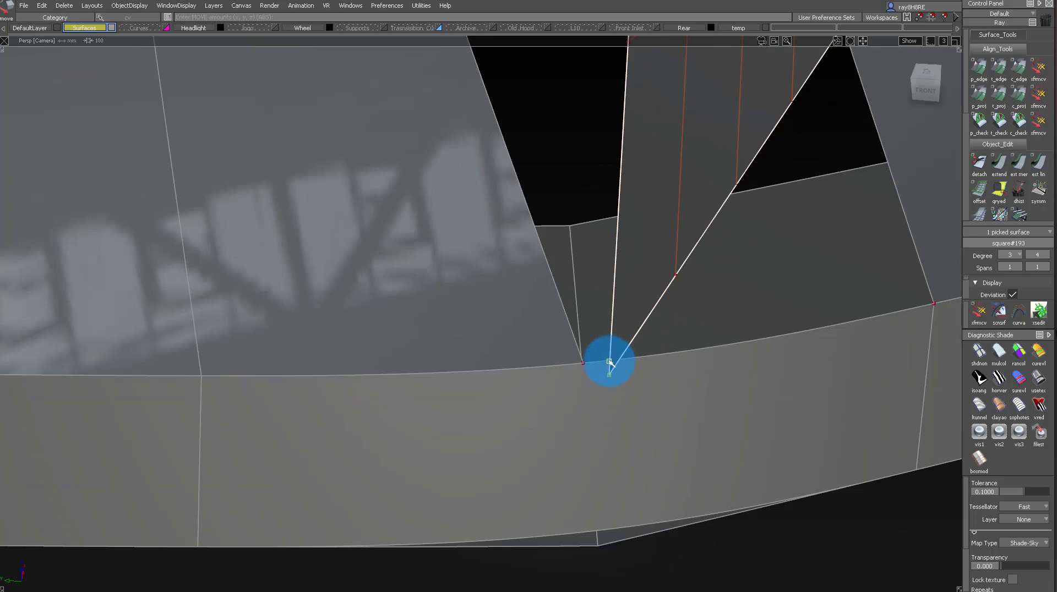
pyautogui.keyDown('alt'); pyautogui.keyDown('shift'); pyautogui.moveTo(609, 362); pyautogui.dragTo(625, 243, button='right'); pyautogui.keyUp('shift'); pyautogui.keyUp('alt')
pyautogui.keyDown('alt'); pyautogui.keyDown('shift'); pyautogui.moveTo(626, 243); pyautogui.dragTo(655, 330, button='middle'); pyautogui.keyUp('shift'); pyautogui.keyUp('alt')
pyautogui.keyDown('ctrl'); pyautogui.keyDown('shift'); pyautogui.moveTo(659, 308); pyautogui.dragTo(492, 435); pyautogui.keyUp('shift'); pyautogui.keyUp('ctrl')
pyautogui.press('Delete')
# - Extend the wall strip's lower corner to meet the Square surface's lowest corner and remove the leftover line
pyautogui.click(523, 394)
pyautogui.keyDown('alt'); pyautogui.keyDown('shift'); pyautogui.moveTo(538, 394); pyautogui.dragTo(442, 464); pyautogui.keyUp('shift'); pyautogui.keyUp('alt')
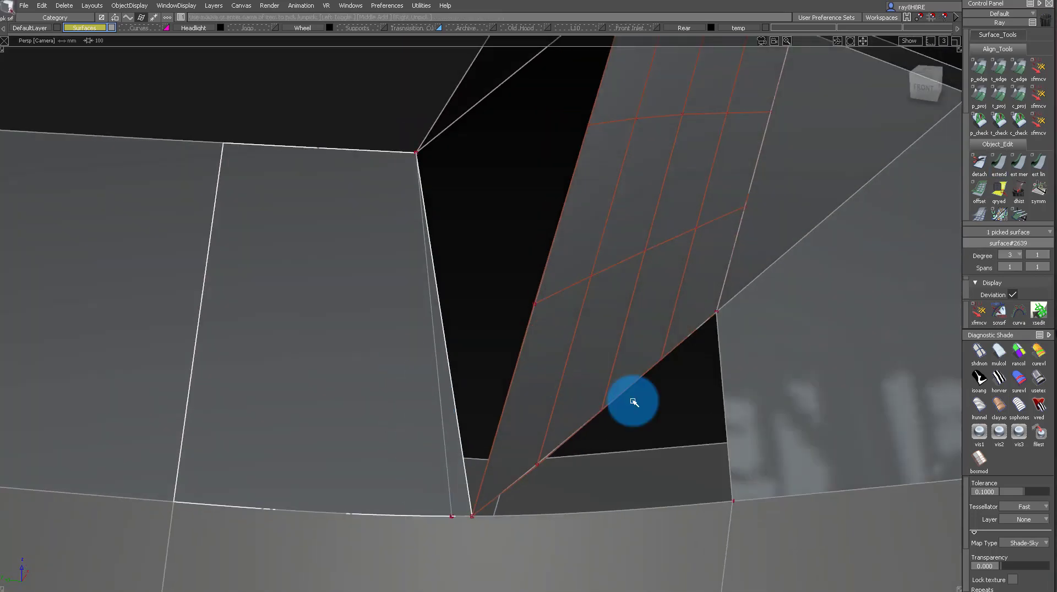
pyautogui.keyDown('alt'); pyautogui.keyDown('shift'); pyautogui.moveTo(492, 298); pyautogui.dragTo(409, 330); pyautogui.keyUp('shift'); pyautogui.keyUp('alt')
pyautogui.click(450, 346)
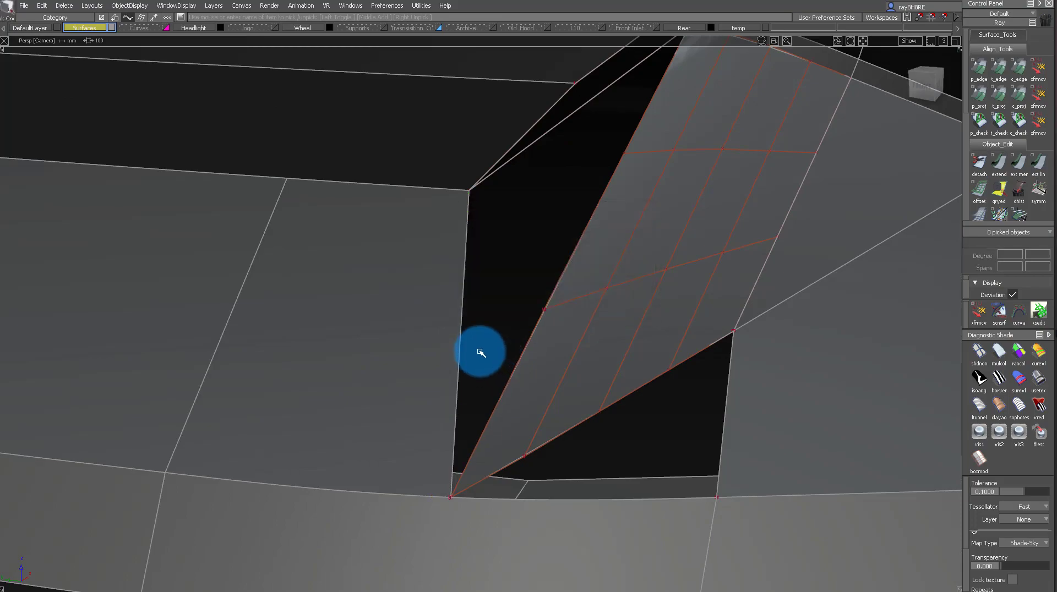
# - Isolate the two underside lip surfaces together with the lower lip blend
pyautogui.keyDown('alt'); pyautogui.keyDown('shift'); pyautogui.moveTo(480, 353); pyautogui.dragTo(414, 380); pyautogui.keyUp('shift'); pyautogui.keyUp('alt')
pyautogui.moveTo(600, 320); pyautogui.dragTo(543, 408)
pyautogui.click(543, 407)
pyautogui.keyDown('alt'); pyautogui.keyDown('shift'); pyautogui.moveTo(450, 306); pyautogui.dragTo(463, 362); pyautogui.keyUp('shift'); pyautogui.keyUp('alt')
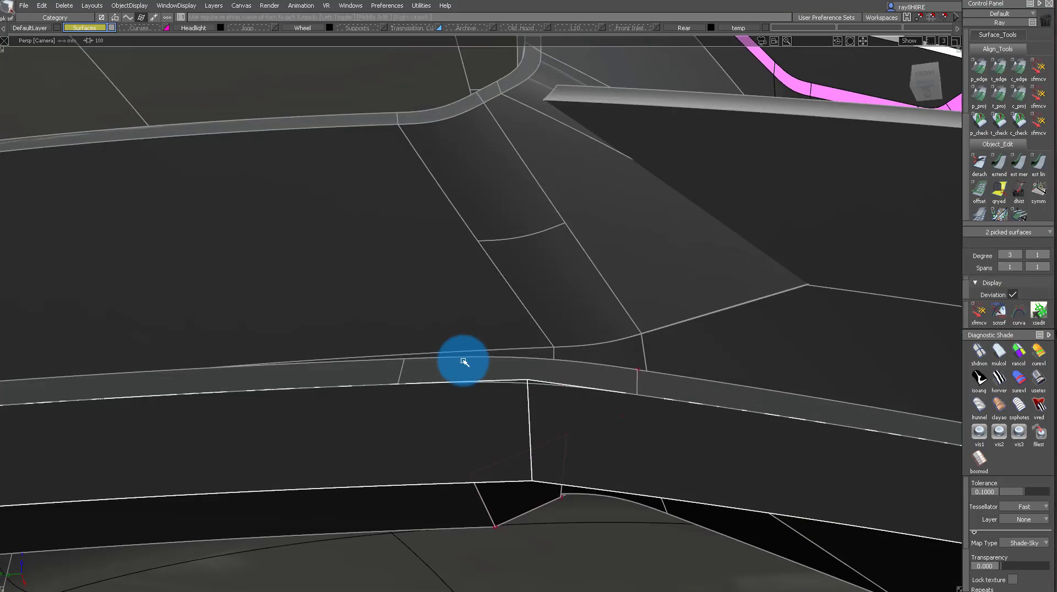
pyautogui.click(464, 361)
pyautogui.keyDown('alt'); pyautogui.keyDown('shift'); pyautogui.moveTo(420, 462); pyautogui.dragTo(522, 418); pyautogui.keyUp('shift'); pyautogui.keyUp('alt')
# - Insert dividing lines across the two underside lip surfaces at both ends of the lower lip blend
pyautogui.click(536, 412)
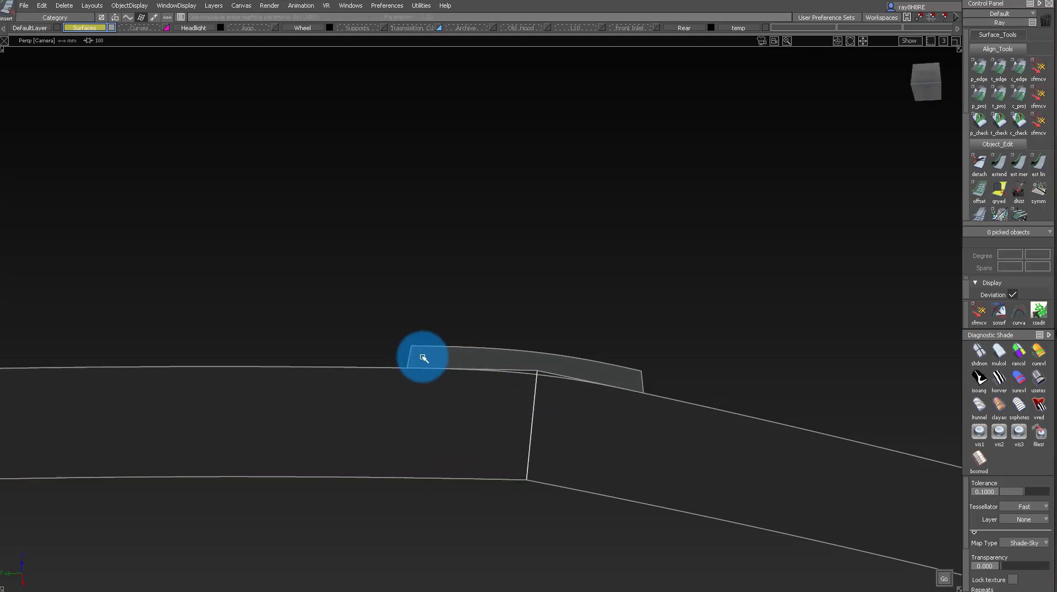
pyautogui.click(409, 356)
pyautogui.click(545, 435)
pyautogui.click(644, 385)
pyautogui.keyDown('ctrl'); pyautogui.keyDown('shift'); pyautogui.moveTo(644, 385); pyautogui.dragTo(685, 542); pyautogui.keyUp('shift'); pyautogui.keyUp('ctrl')
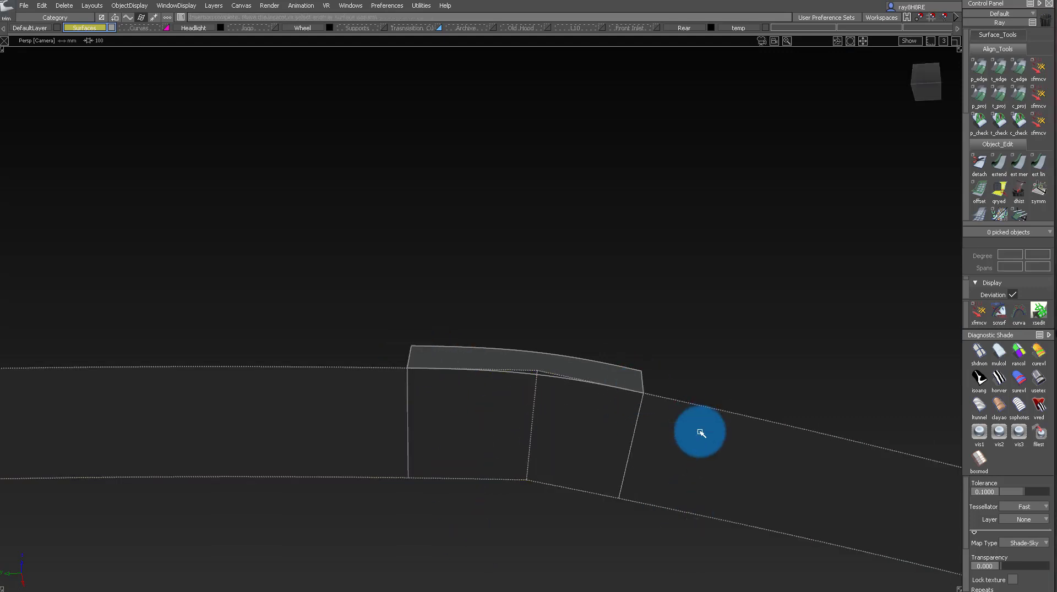
# - Trim off the corner portions of both underside lip surfaces between the dividing lines, keeping the outer portions
pyautogui.click(701, 432)
pyautogui.press('space')
pyautogui.click(336, 411)
pyautogui.press('space')
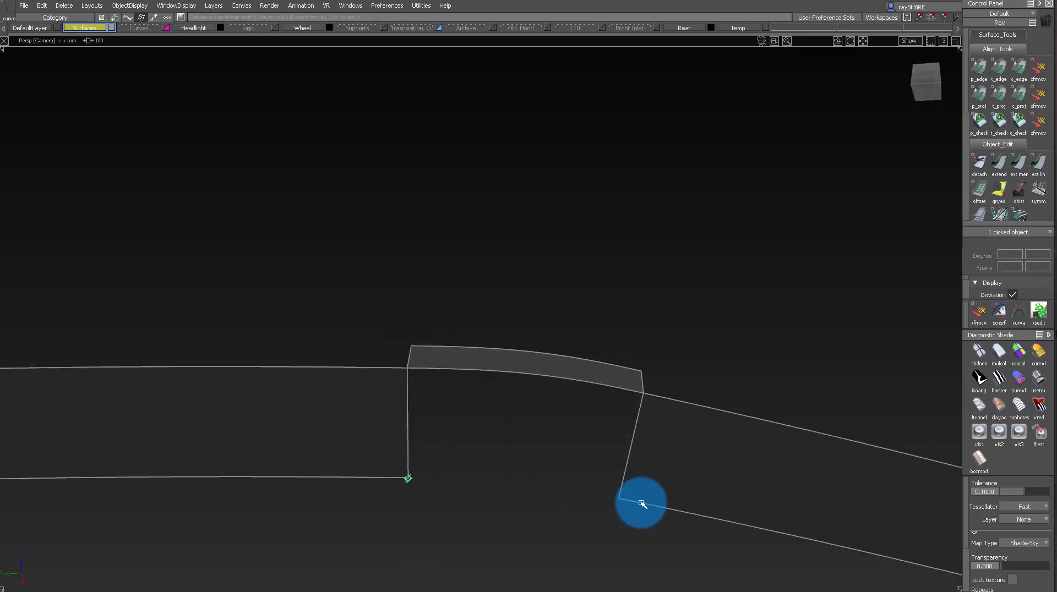
# - Build a degree 5 by 3 Square surface across the underside lip gap, with G2 Curvature at both side boundaries and the other two free
pyautogui.click(408, 425)
pyautogui.click(523, 374)
pyautogui.click(633, 438)
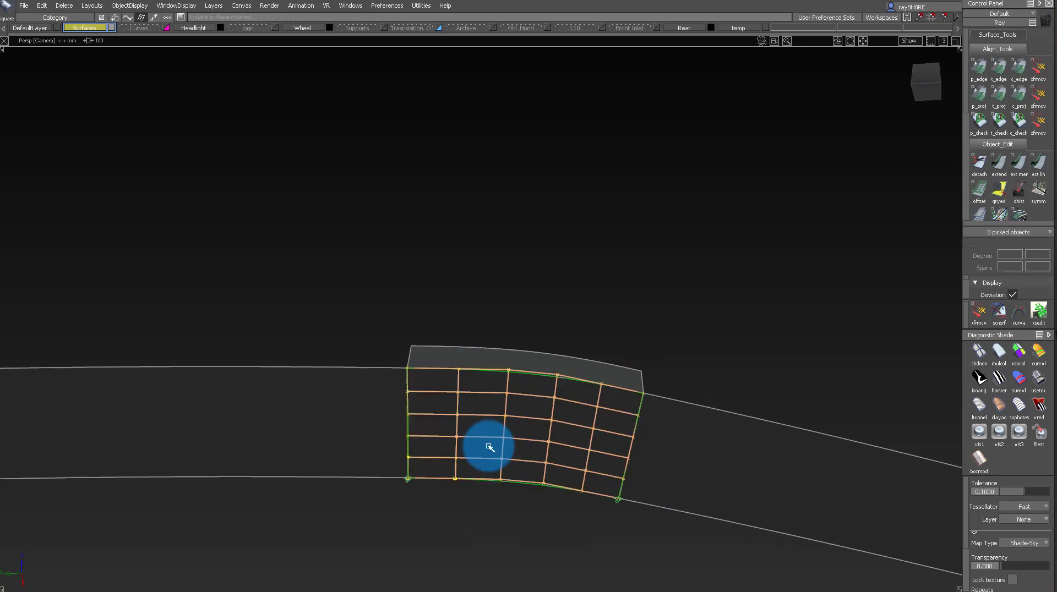
pyautogui.click(247, 135)
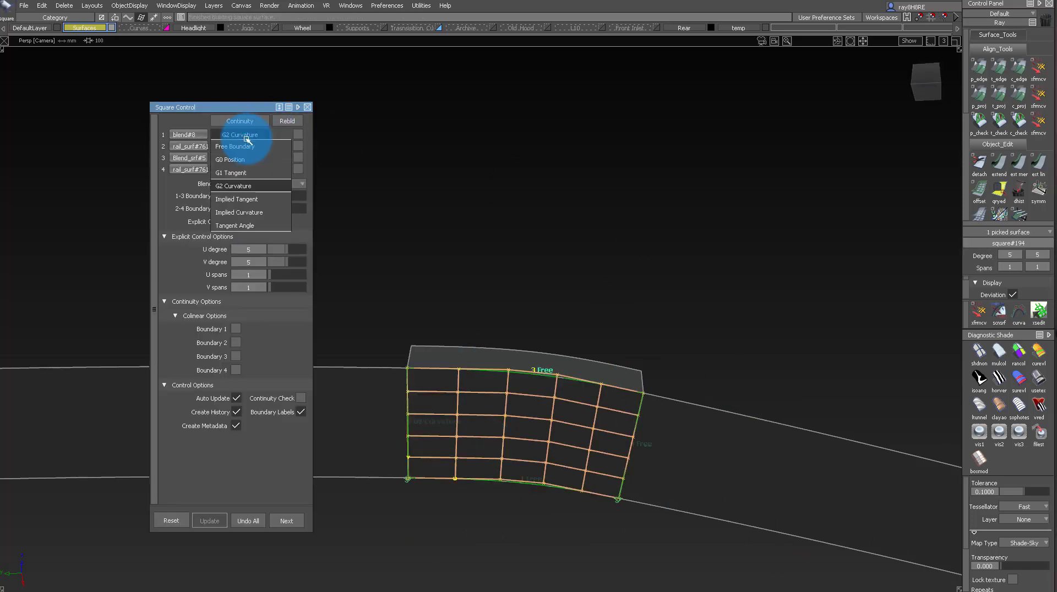
pyautogui.click(246, 146)
pyautogui.click(246, 170)
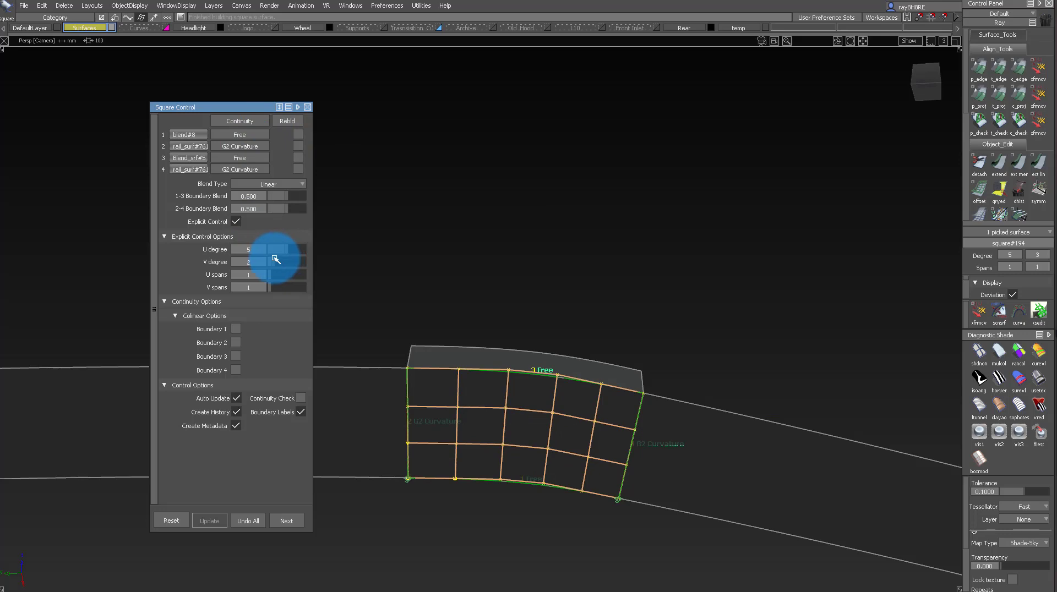
# - Delete the blend curve used for the underside patch together with its construction history
pyautogui.keyDown('ctrl'); pyautogui.keyDown('shift'); pyautogui.moveTo(618, 512); pyautogui.dragTo(528, 424); pyautogui.keyUp('shift'); pyautogui.keyUp('ctrl')
pyautogui.moveTo(455, 329)
pyautogui.mouseDown()
pyautogui.moveTo(564, 399)
pyautogui.moveTo(616, 385)
pyautogui.mouseUp()
pyautogui.keyDown('ctrl'); pyautogui.keyDown('shift'); pyautogui.moveTo(619, 382); pyautogui.dragTo(474, 283); pyautogui.keyUp('shift'); pyautogui.keyUp('ctrl')
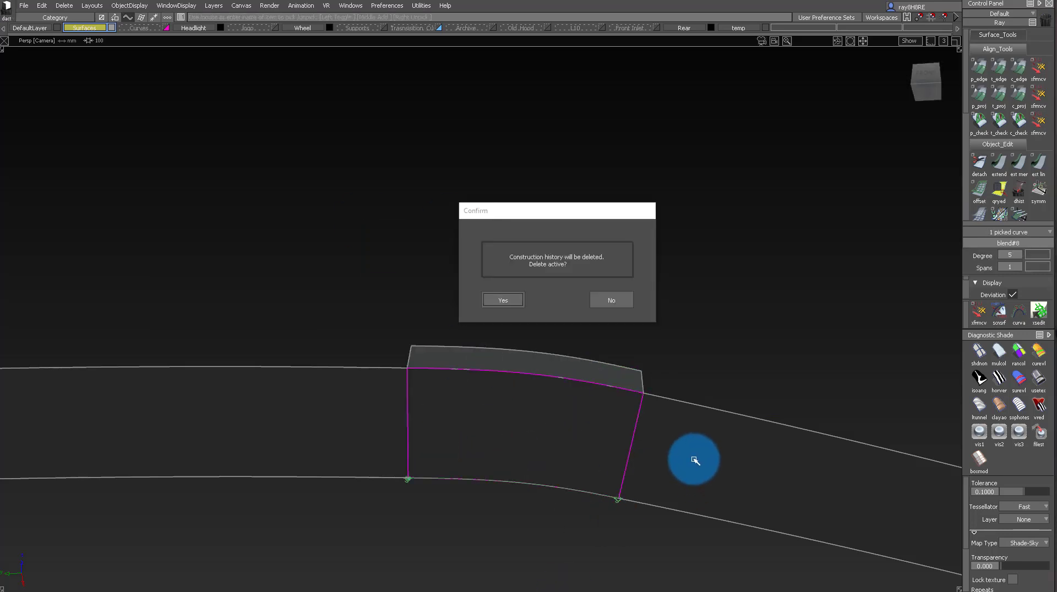
pyautogui.press('Return')
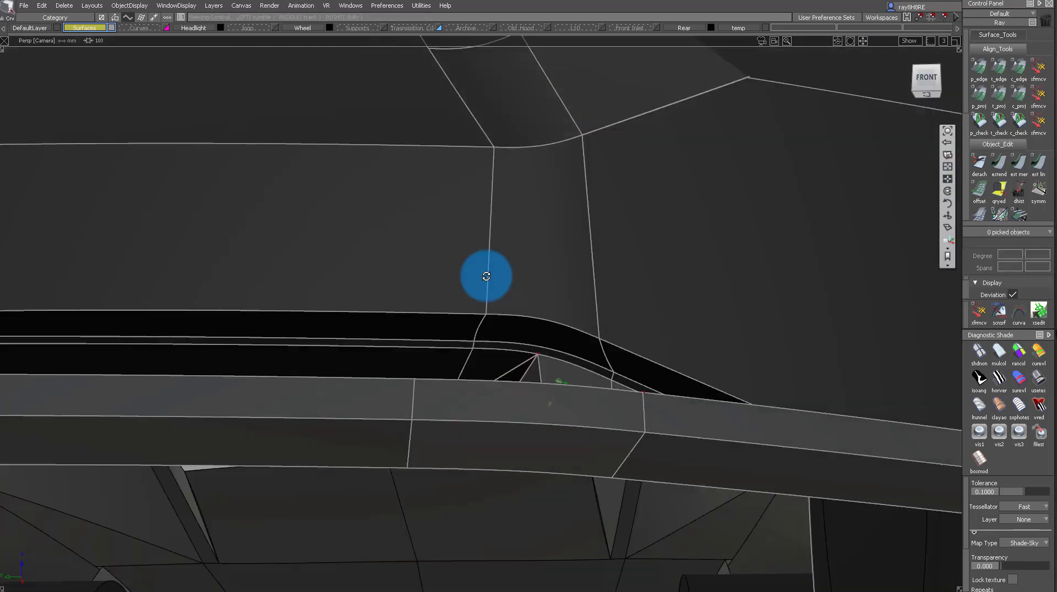
# - Isolate the lower lip blend and outer ledge surface, and sweep a Monorail patch from the ledge's cut edge along the blend's upper edge
pyautogui.keyDown('alt'); pyautogui.keyDown('shift'); pyautogui.moveTo(486, 276); pyautogui.dragTo(492, 380); pyautogui.keyUp('shift'); pyautogui.keyUp('alt')
pyautogui.click(616, 361)
pyautogui.click(552, 434)
pyautogui.keyDown('ctrl'); pyautogui.keyDown('shift'); pyautogui.moveTo(552, 434); pyautogui.dragTo(573, 352); pyautogui.keyUp('shift'); pyautogui.keyUp('ctrl')
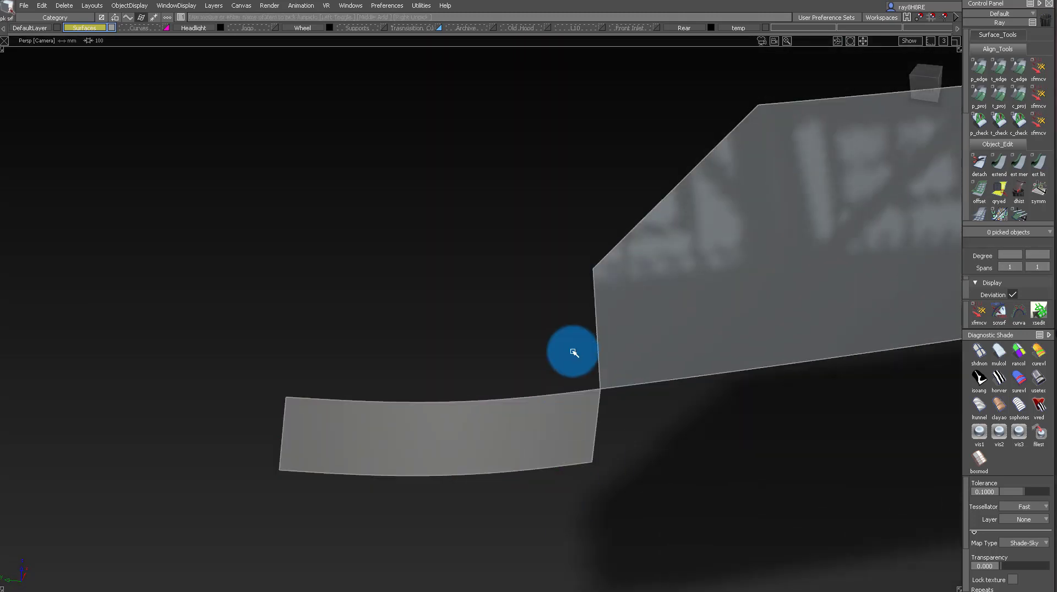
pyautogui.click(585, 391)
pyautogui.keyDown('ctrl'); pyautogui.keyDown('shift'); pyautogui.moveTo(615, 480); pyautogui.dragTo(614, 259); pyautogui.keyUp('shift'); pyautogui.keyUp('ctrl')
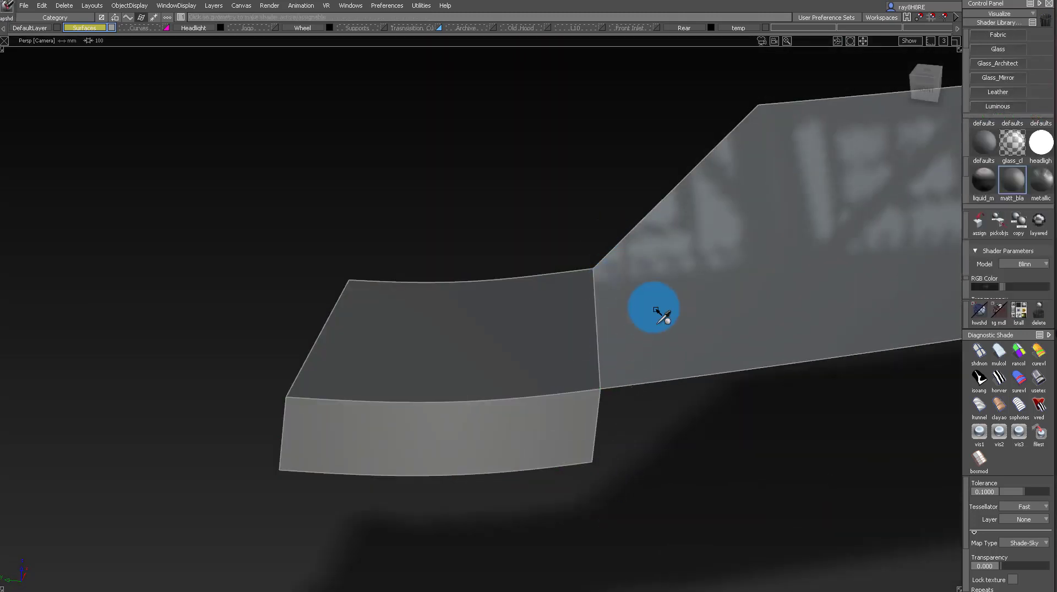
# - Match the Monorail patch's shader to the neighbouring ledge and change the continuity at its generation boundary
pyautogui.click(595, 319)
pyautogui.keyDown('alt'); pyautogui.keyDown('shift'); pyautogui.moveTo(594, 323); pyautogui.dragTo(592, 480); pyautogui.keyUp('shift'); pyautogui.keyUp('alt')
pyautogui.keyDown('ctrl'); pyautogui.keyDown('shift'); pyautogui.moveTo(591, 480); pyautogui.dragTo(608, 353); pyautogui.keyUp('shift'); pyautogui.keyUp('ctrl')
pyautogui.click(999, 14)
pyautogui.click(999, 189)
pyautogui.click(595, 331)
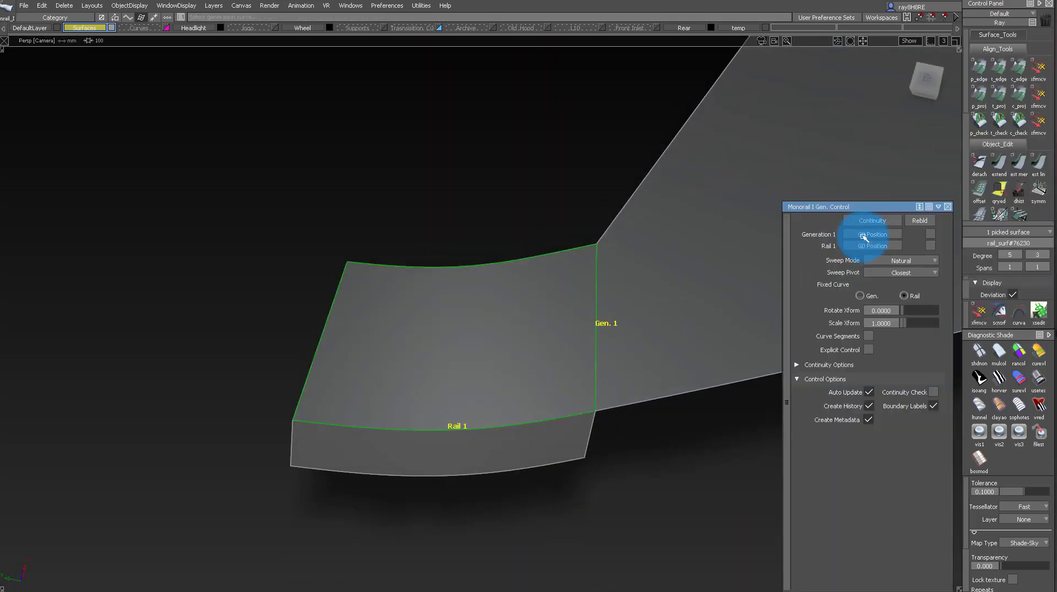
pyautogui.click(863, 236)
pyautogui.keyDown('alt'); pyautogui.keyDown('shift'); pyautogui.moveTo(745, 295); pyautogui.dragTo(385, 284); pyautogui.keyUp('shift'); pyautogui.keyUp('alt')
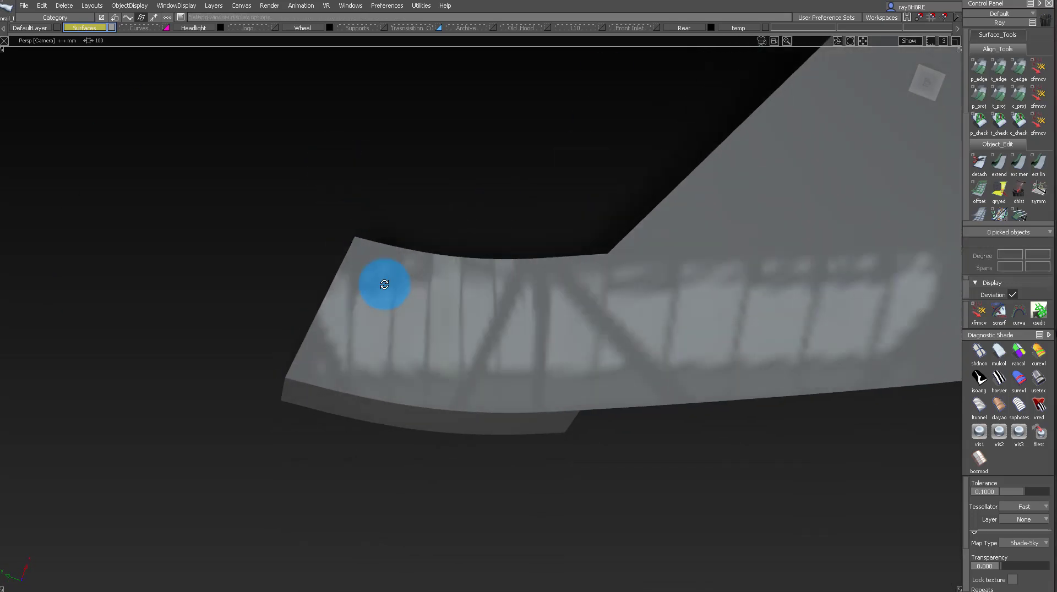
pyautogui.keyDown('alt'); pyautogui.keyDown('shift'); pyautogui.moveTo(384, 285); pyautogui.dragTo(419, 340, button='right'); pyautogui.keyUp('shift'); pyautogui.keyUp('alt')
pyautogui.keyDown('alt'); pyautogui.keyDown('shift'); pyautogui.moveTo(441, 304); pyautogui.dragTo(492, 246); pyautogui.keyUp('shift'); pyautogui.keyUp('alt')
# - Trim the overlapping ledge patches where they meet beneath the corner wall
pyautogui.hotkey('alt', 'm')
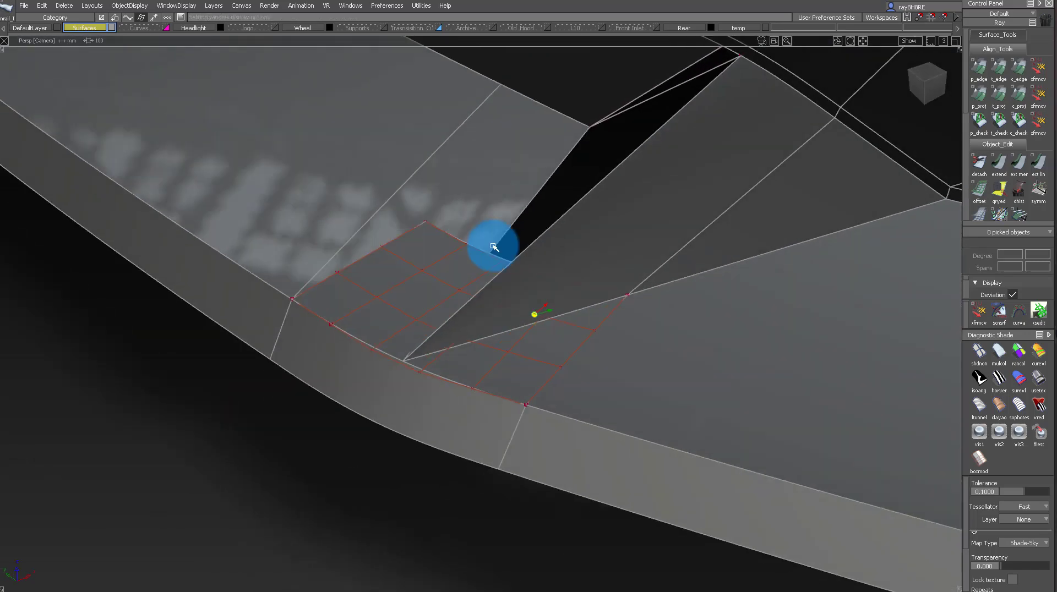
pyautogui.click(511, 333)
pyautogui.keyDown('alt'); pyautogui.keyDown('shift'); pyautogui.moveTo(511, 333); pyautogui.dragTo(564, 262); pyautogui.keyUp('shift'); pyautogui.keyUp('alt')
pyautogui.keyDown('alt'); pyautogui.keyDown('shift'); pyautogui.moveTo(564, 262); pyautogui.dragTo(477, 286, button='right'); pyautogui.keyUp('shift'); pyautogui.keyUp('alt')
pyautogui.keyDown('alt'); pyautogui.keyDown('shift'); pyautogui.moveTo(509, 321); pyautogui.dragTo(542, 330, button='right'); pyautogui.keyUp('shift'); pyautogui.keyUp('alt')
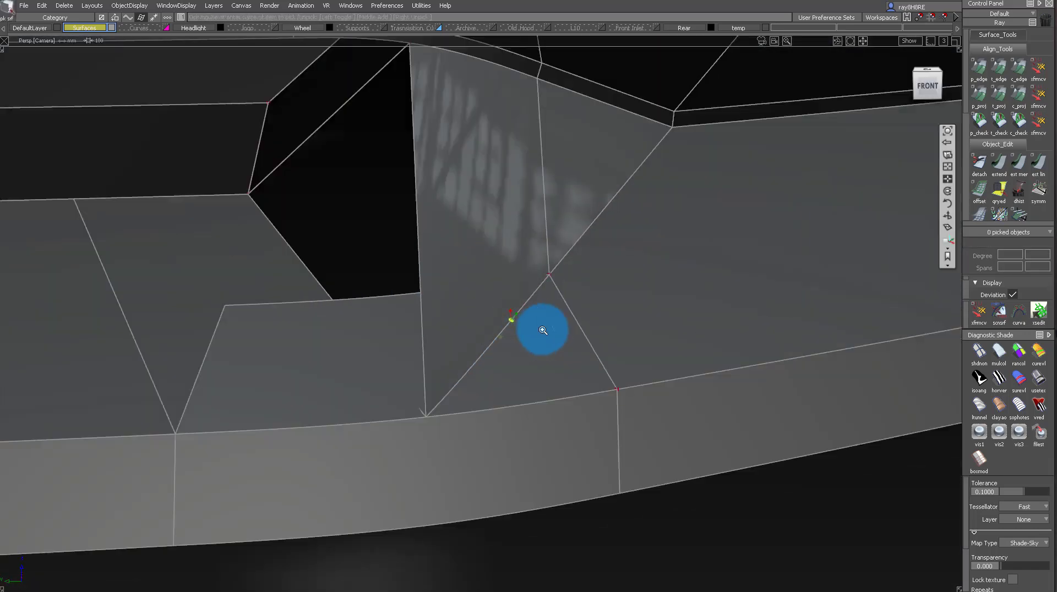
pyautogui.keyDown('alt'); pyautogui.keyDown('shift'); pyautogui.moveTo(542, 331); pyautogui.dragTo(513, 382); pyautogui.keyUp('shift'); pyautogui.keyUp('alt')
pyautogui.keyDown('alt'); pyautogui.keyDown('shift'); pyautogui.moveTo(556, 343); pyautogui.dragTo(639, 313, button='right'); pyautogui.keyUp('shift'); pyautogui.keyUp('alt')
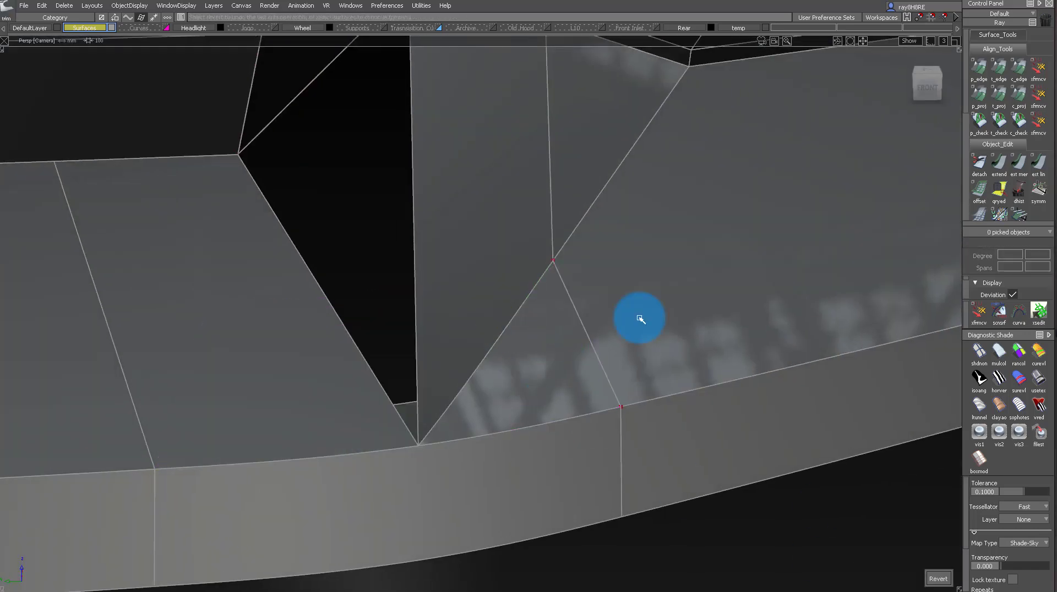
pyautogui.keyDown('alt'); pyautogui.keyDown('shift'); pyautogui.moveTo(639, 314); pyautogui.dragTo(582, 232); pyautogui.keyUp('shift'); pyautogui.keyUp('alt')
# - Isolate the corner wall and inner ledge patch, and draw a straight connecting line between their upper corners
pyautogui.click(495, 253)
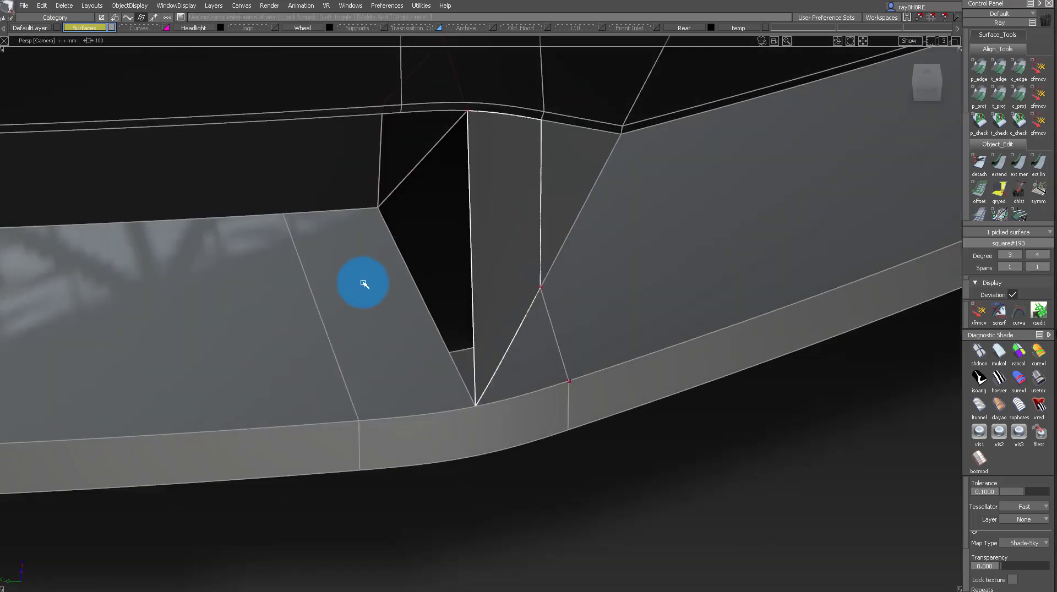
pyautogui.click(363, 283)
pyautogui.hotkey('alt', 'g')
pyautogui.keyDown('alt'); pyautogui.keyDown('shift'); pyautogui.moveTo(447, 412); pyautogui.dragTo(457, 367); pyautogui.keyUp('shift'); pyautogui.keyUp('alt')
pyautogui.hotkey('ctrl', 'e')
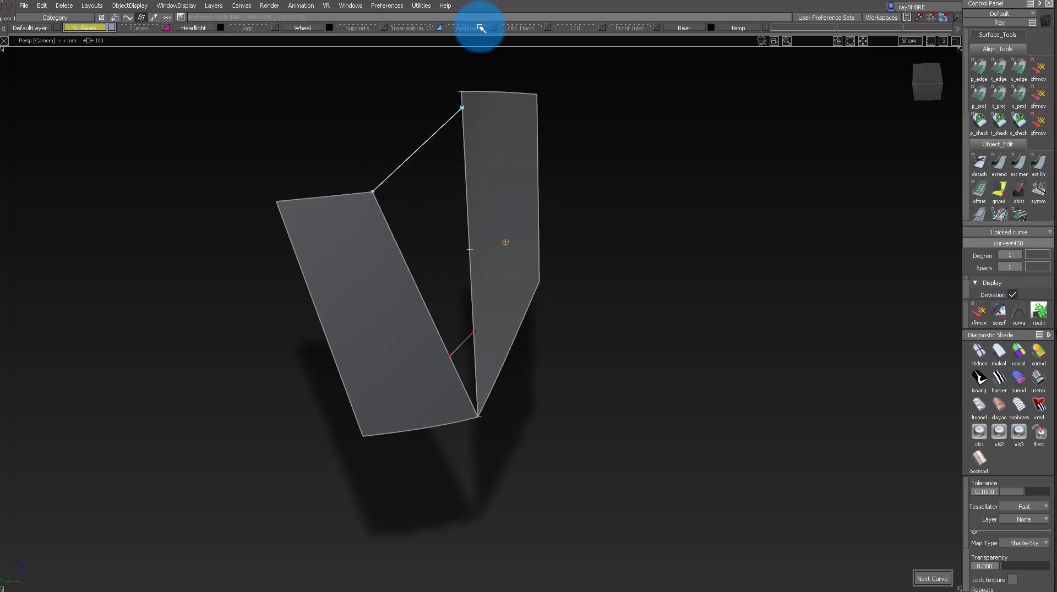
# - Build a surface across the gap between the inner ledge patch and corner wall, bounded by the two connecting lines
pyautogui.click(386, 125)
pyautogui.click(467, 335)
pyautogui.click(473, 302)
pyautogui.keyDown('ctrl'); pyautogui.keyDown('shift'); pyautogui.moveTo(483, 290); pyautogui.dragTo(472, 160); pyautogui.keyUp('shift'); pyautogui.keyUp('ctrl')
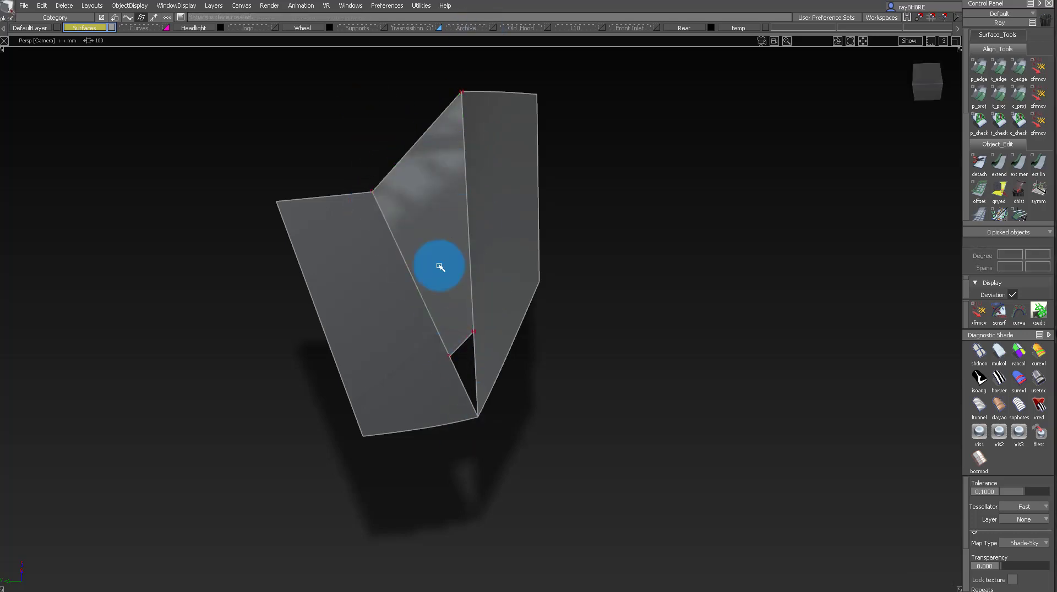
# - Delete the leftover connecting curves, redisplay the hidden surfaces and turn the control display off
pyautogui.moveTo(418, 236); pyautogui.dragTo(503, 350)
pyautogui.press('Delete')
pyautogui.click(621, 306)
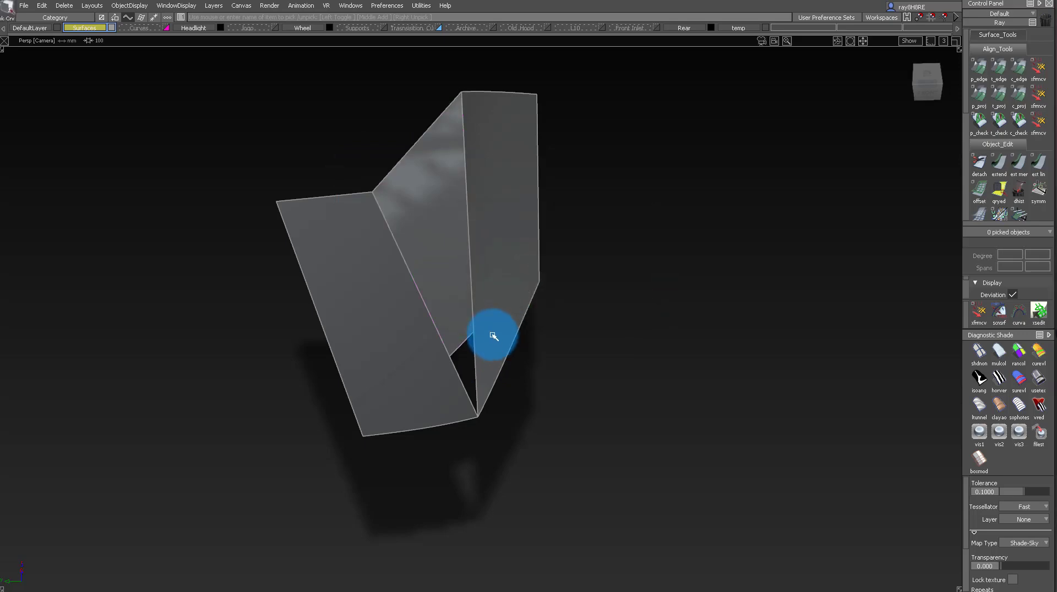
pyautogui.keyDown('ctrl'); pyautogui.keyDown('shift'); pyautogui.moveTo(493, 336); pyautogui.dragTo(424, 242); pyautogui.keyUp('shift'); pyautogui.keyUp('ctrl')
pyautogui.keyDown('ctrl'); pyautogui.keyDown('shift'); pyautogui.moveTo(336, 170); pyautogui.dragTo(550, 493); pyautogui.keyUp('shift'); pyautogui.keyUp('ctrl')
pyautogui.moveTo(467, 276); pyautogui.dragTo(522, 240)
pyautogui.keyDown('ctrl'); pyautogui.keyDown('shift'); pyautogui.moveTo(522, 240); pyautogui.dragTo(532, 487, button='right'); pyautogui.keyUp('shift'); pyautogui.keyUp('ctrl')
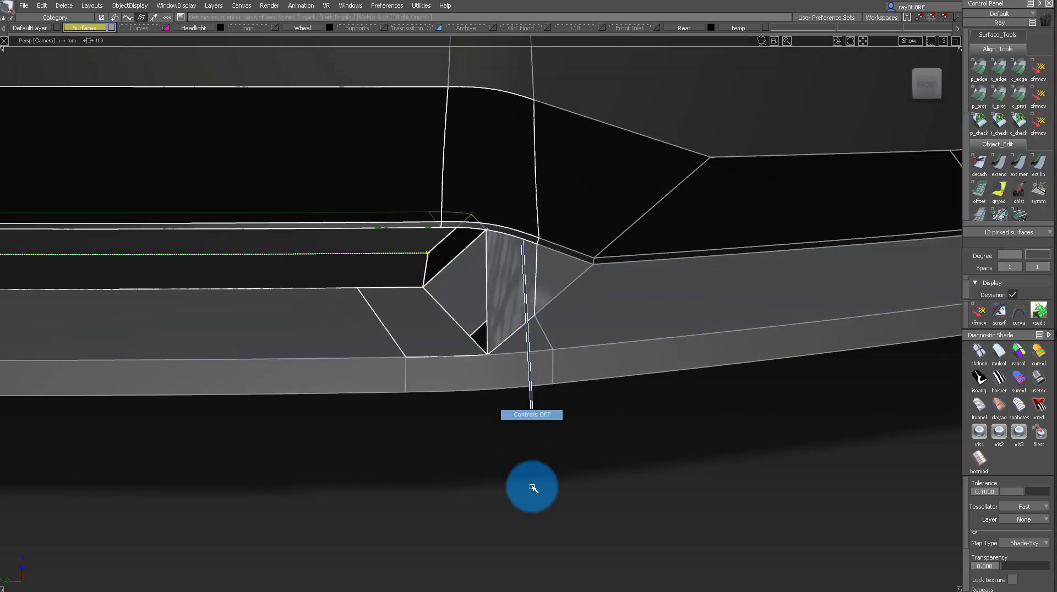
# - Fillet the diagonal corner between the two dark intake wall surfaces with G2 Curvature and a chordal length of 50
pyautogui.keyDown('alt'); pyautogui.keyDown('shift'); pyautogui.moveTo(533, 488); pyautogui.dragTo(602, 265); pyautogui.keyUp('shift'); pyautogui.keyUp('alt')
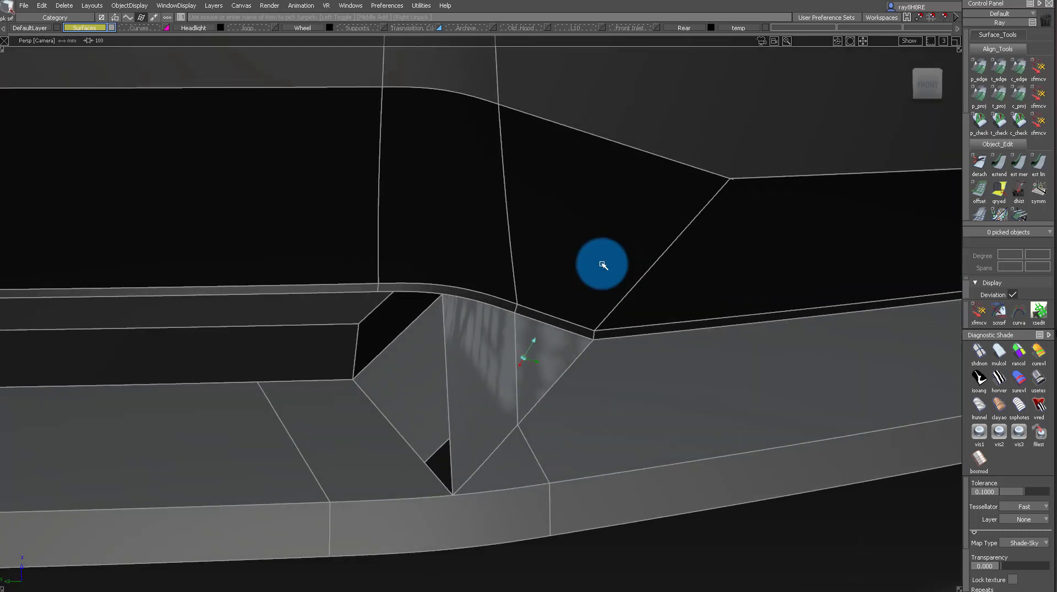
pyautogui.keyDown('ctrl'); pyautogui.keyDown('shift'); pyautogui.moveTo(593, 265); pyautogui.dragTo(589, 231, button='middle'); pyautogui.keyUp('shift'); pyautogui.keyUp('ctrl')
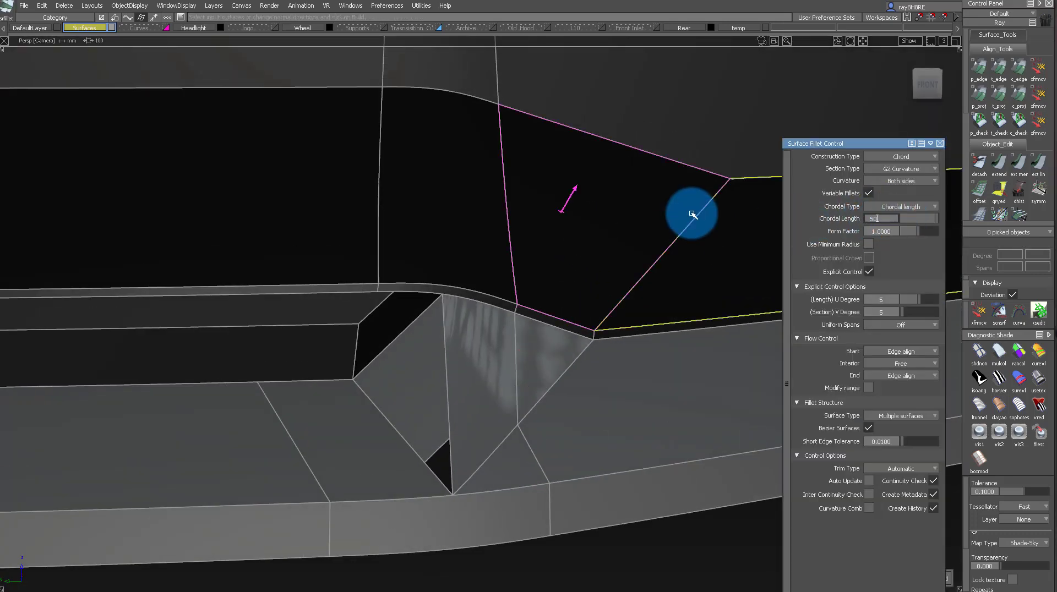
pyautogui.press('Return')
pyautogui.keyDown('alt'); pyautogui.keyDown('shift'); pyautogui.moveTo(625, 200); pyautogui.dragTo(600, 331); pyautogui.keyUp('shift'); pyautogui.keyUp('alt')
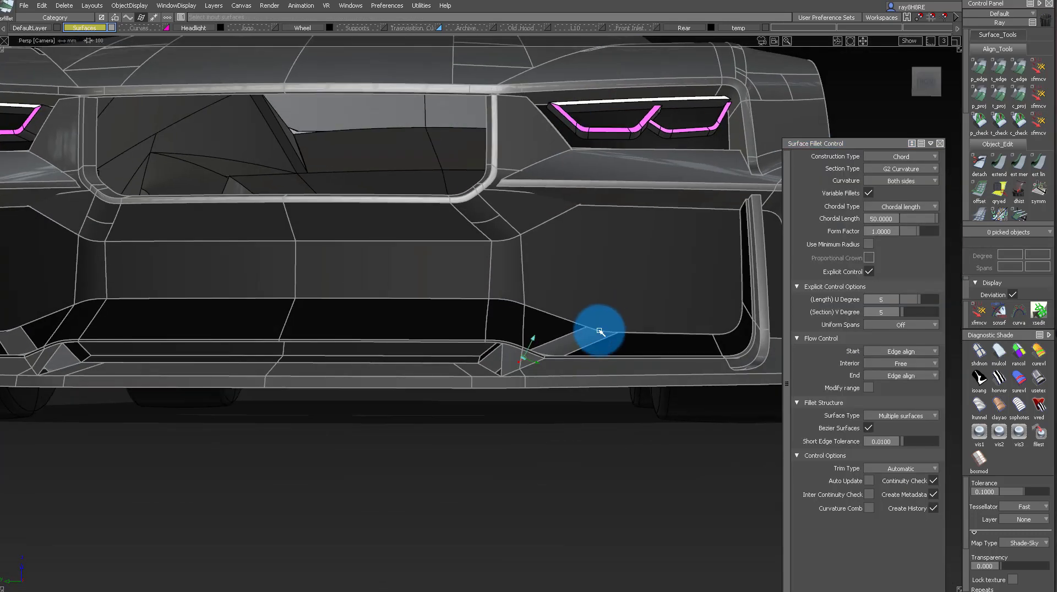
pyautogui.keyDown('alt'); pyautogui.keyDown('shift'); pyautogui.moveTo(600, 332); pyautogui.dragTo(521, 363, button='right'); pyautogui.keyUp('shift'); pyautogui.keyUp('alt')
pyautogui.keyDown('alt'); pyautogui.keyDown('shift'); pyautogui.moveTo(521, 363); pyautogui.dragTo(662, 335); pyautogui.keyUp('shift'); pyautogui.keyUp('alt')
# - Set the intake wall fillet's chordal length to 40 and match its shader to the surrounding dark walls
pyautogui.click(560, 314)
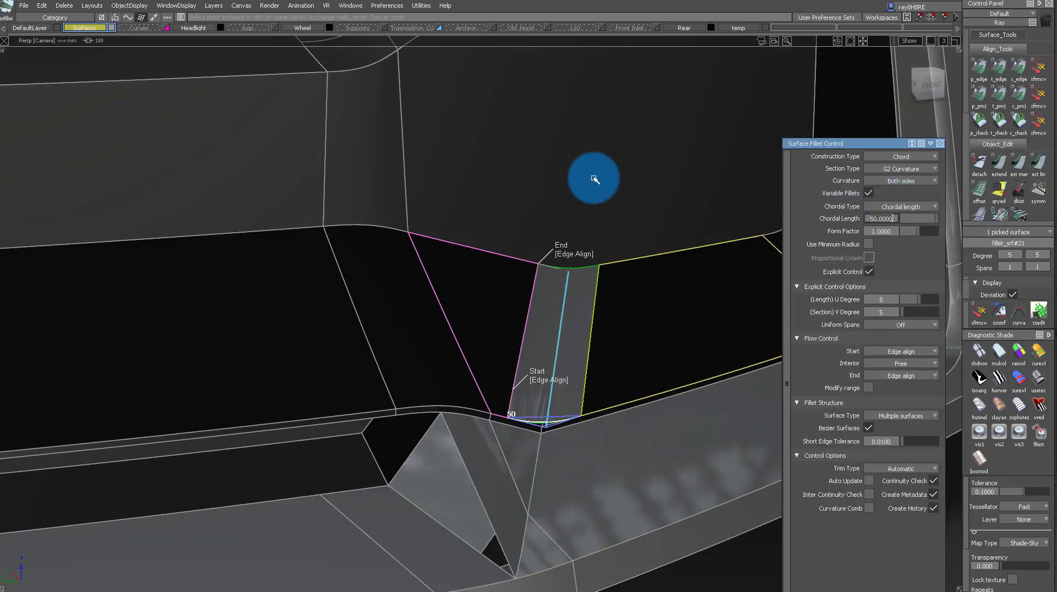
pyautogui.keyDown('ctrl'); pyautogui.keyDown('shift'); pyautogui.moveTo(594, 180); pyautogui.dragTo(601, 233); pyautogui.keyUp('shift'); pyautogui.keyUp('ctrl')
pyautogui.keyDown('ctrl'); pyautogui.keyDown('shift'); pyautogui.moveTo(601, 234); pyautogui.dragTo(653, 411, button='right'); pyautogui.keyUp('shift'); pyautogui.keyUp('ctrl')
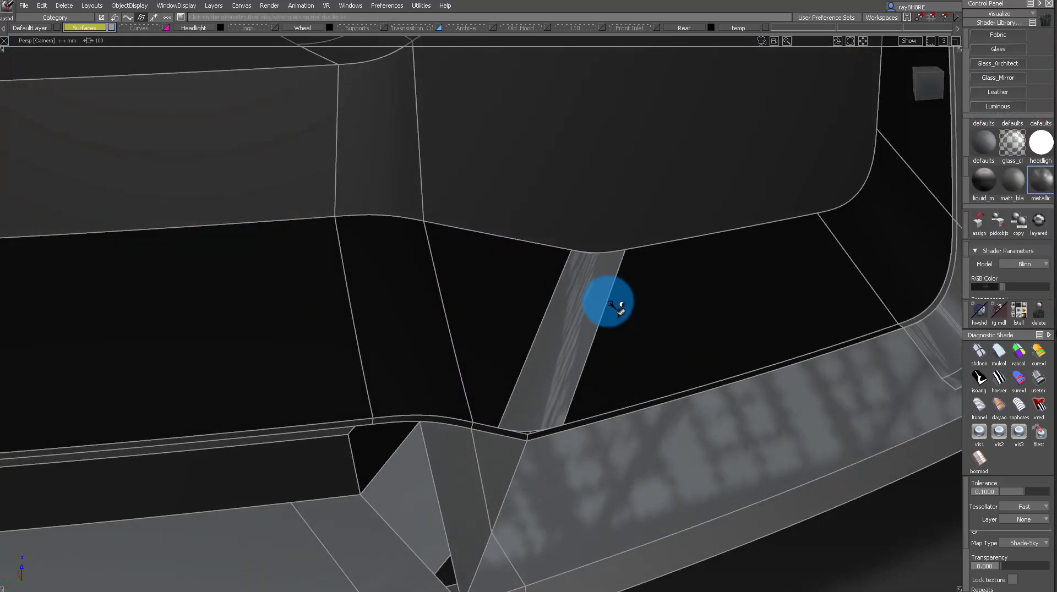
pyautogui.keyDown('alt'); pyautogui.keyDown('shift'); pyautogui.moveTo(600, 389); pyautogui.dragTo(554, 269); pyautogui.keyUp('shift'); pyautogui.keyUp('alt')
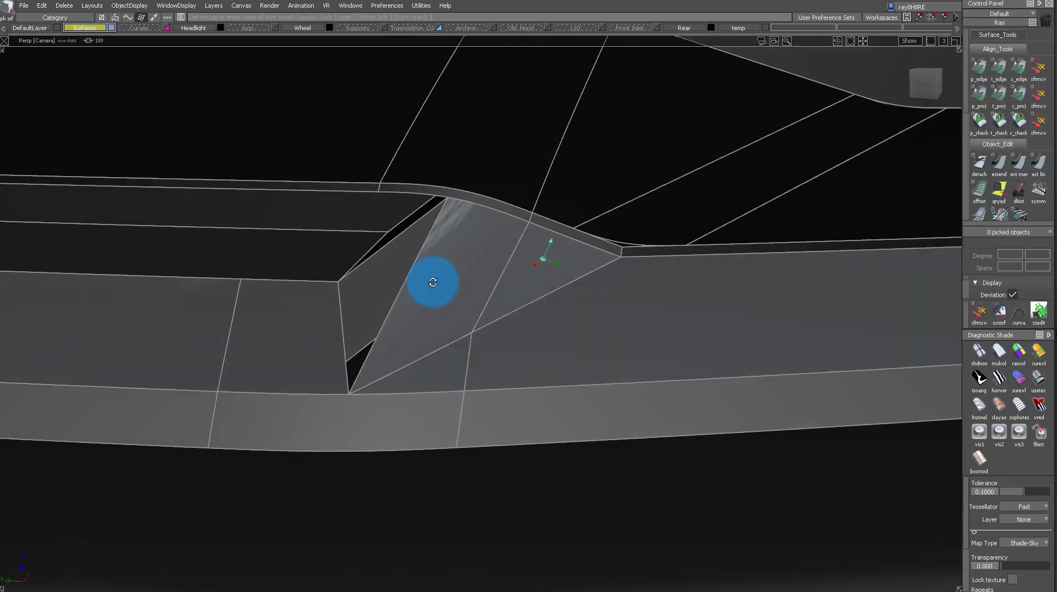
# - Review the intake wall fillet's settings and save the working file
pyautogui.keyDown('alt'); pyautogui.keyDown('shift'); pyautogui.moveTo(432, 281); pyautogui.dragTo(440, 330); pyautogui.keyUp('shift'); pyautogui.keyUp('alt')
pyautogui.click(647, 166)
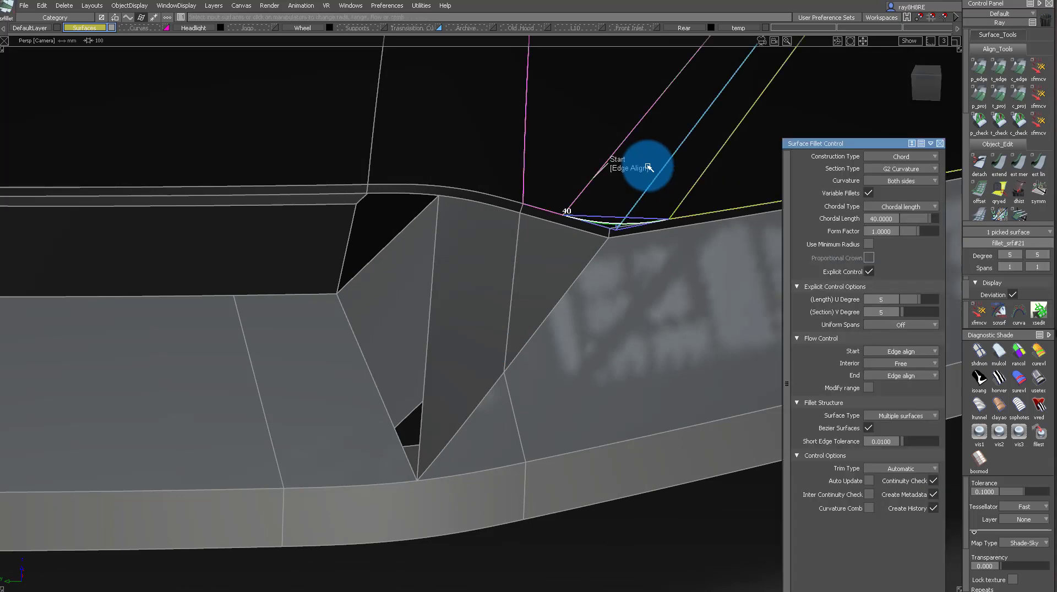
pyautogui.keyDown('ctrl'); pyautogui.keyDown('shift'); pyautogui.moveTo(648, 166); pyautogui.dragTo(653, 289); pyautogui.keyUp('shift'); pyautogui.keyUp('ctrl')
pyautogui.click(25, 7)
pyautogui.click(50, 74)
pyautogui.click(503, 315)
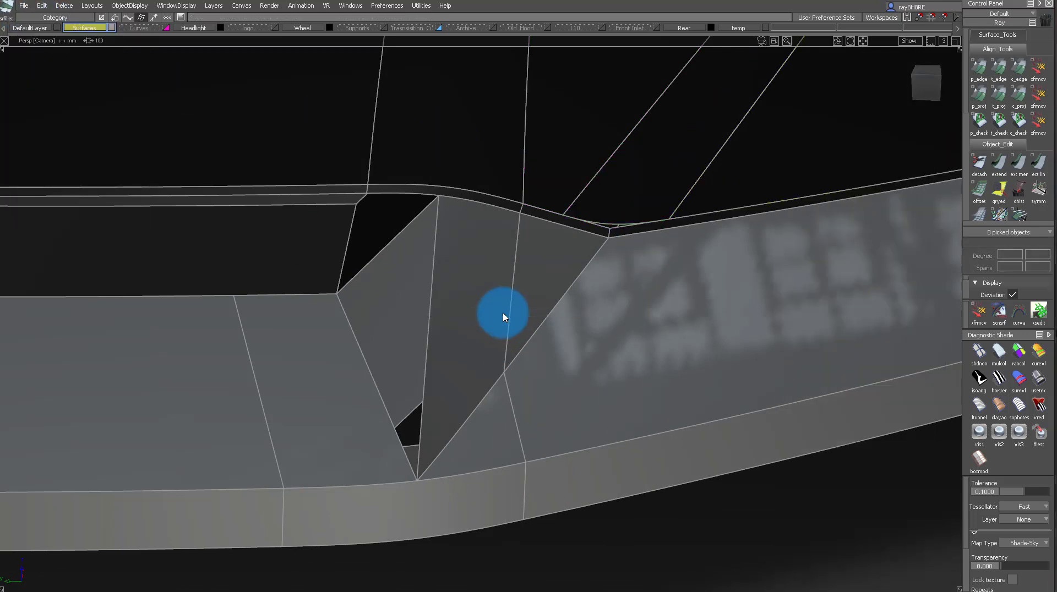
# - Fillet the corner wall surfaces with the outer ledge using G2 Curvature, chordal length 50, a Default start and an Edge align end
pyautogui.press('space')
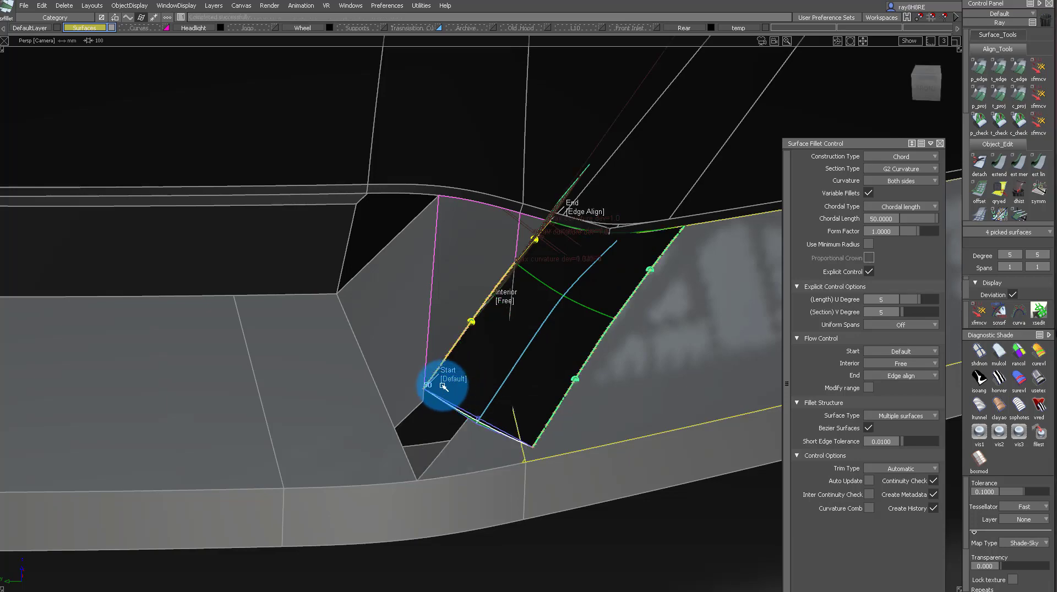
pyautogui.moveTo(498, 368)
pyautogui.keyDown('alt'); pyautogui.keyDown('shift'); pyautogui.mouseDown()
pyautogui.moveTo(517, 292)
pyautogui.moveTo(323, 354)
pyautogui.moveTo(329, 342)
pyautogui.moveTo(370, 331)
pyautogui.moveTo(586, 410)
pyautogui.moveTo(586, 380)
pyautogui.mouseUp(); pyautogui.keyUp('shift'); pyautogui.keyUp('alt')
pyautogui.keyDown('ctrl'); pyautogui.keyDown('shift'); pyautogui.moveTo(616, 268); pyautogui.dragTo(605, 267, button='right'); pyautogui.keyUp('shift'); pyautogui.keyUp('ctrl')
# - Reduce the ledge fillet's chordal length and match its shader to the adjoining ledge surface
pyautogui.click(595, 270)
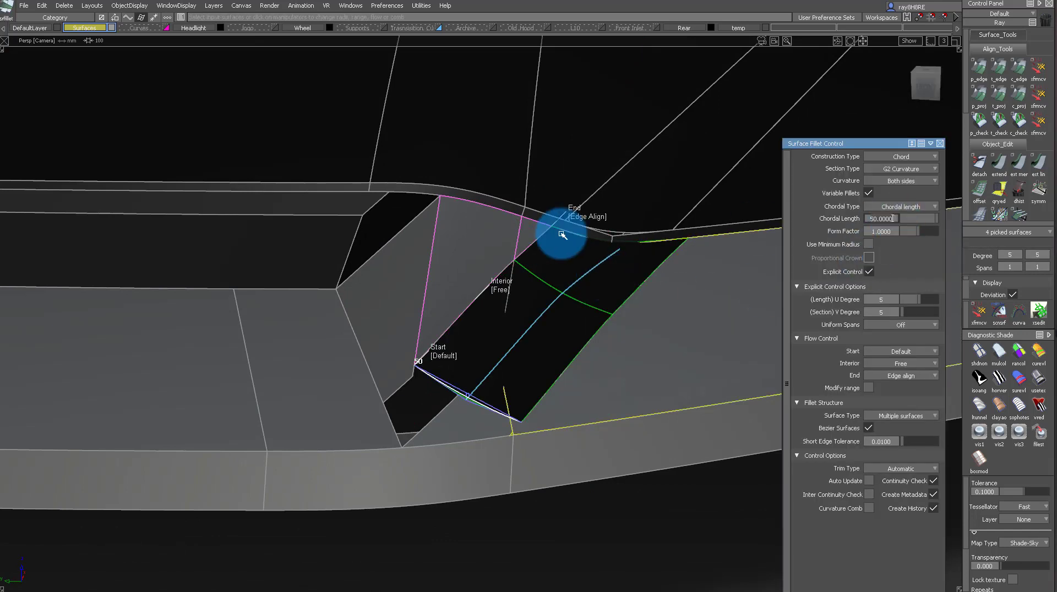
pyautogui.keyDown('ctrl'); pyautogui.keyDown('shift'); pyautogui.moveTo(667, 394); pyautogui.dragTo(691, 325); pyautogui.keyUp('shift'); pyautogui.keyUp('ctrl')
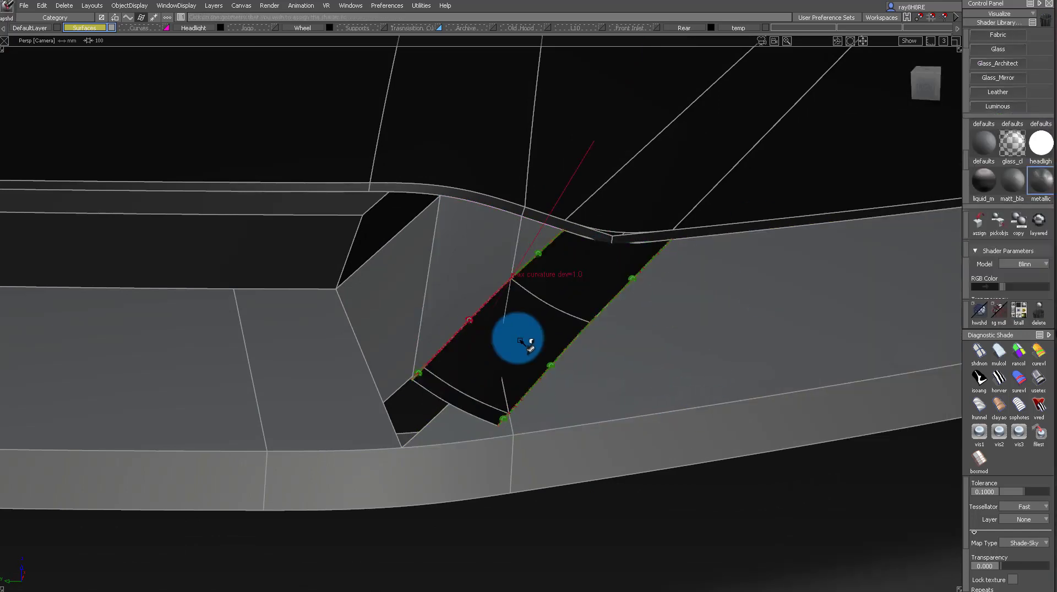
pyautogui.click(460, 404)
pyautogui.keyDown('ctrl'); pyautogui.keyDown('shift'); pyautogui.moveTo(547, 447); pyautogui.dragTo(564, 354); pyautogui.keyUp('shift'); pyautogui.keyUp('ctrl')
# - Bridge the facing edges of the intake wall fillet and ledge fillet with a Skin surface using Connect Ends at both ends
pyautogui.moveTo(661, 351)
pyautogui.keyDown('alt'); pyautogui.keyDown('shift'); pyautogui.mouseDown(button='right')
pyautogui.moveTo(630, 370)
pyautogui.moveTo(608, 445)
pyautogui.mouseUp(button='right'); pyautogui.keyUp('shift'); pyautogui.keyUp('alt')
pyautogui.keyDown('alt'); pyautogui.keyDown('shift'); pyautogui.moveTo(608, 445); pyautogui.dragTo(332, 382); pyautogui.keyUp('shift'); pyautogui.keyUp('alt')
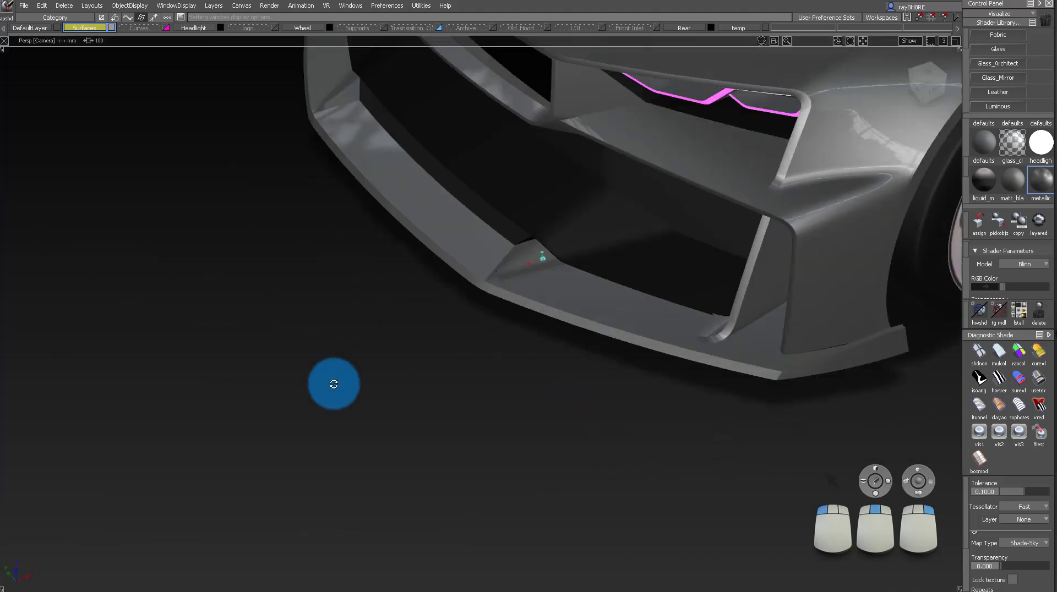
pyautogui.keyDown('alt'); pyautogui.keyDown('shift'); pyautogui.moveTo(332, 382); pyautogui.dragTo(418, 386, button='right'); pyautogui.keyUp('shift'); pyautogui.keyUp('alt')
pyautogui.moveTo(418, 385)
pyautogui.keyDown('alt'); pyautogui.keyDown('shift'); pyautogui.mouseDown()
pyautogui.moveTo(374, 425)
pyautogui.moveTo(373, 295)
pyautogui.moveTo(394, 314)
pyautogui.moveTo(576, 369)
pyautogui.moveTo(379, 252)
pyautogui.moveTo(288, 238)
pyautogui.moveTo(300, 415)
pyautogui.moveTo(453, 313)
pyautogui.moveTo(544, 321)
pyautogui.moveTo(455, 410)
pyautogui.moveTo(453, 455)
pyautogui.moveTo(429, 405)
pyautogui.moveTo(192, 401)
pyautogui.moveTo(564, 330)
pyautogui.moveTo(637, 218)
pyautogui.moveTo(549, 345)
pyautogui.mouseUp(); pyautogui.keyUp('shift'); pyautogui.keyUp('alt')
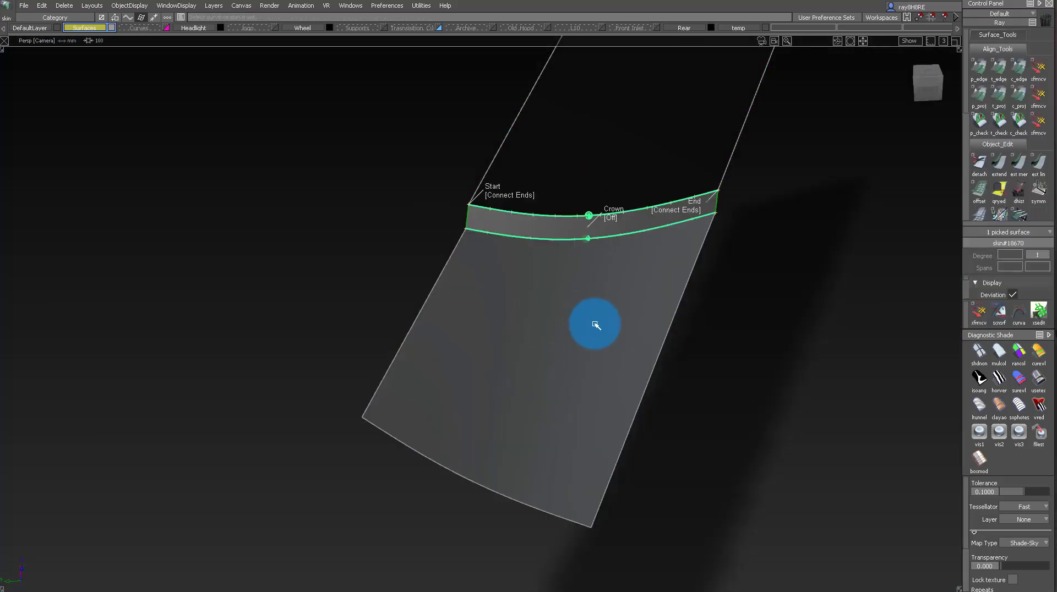
pyautogui.click(602, 231)
pyautogui.keyDown('alt'); pyautogui.keyDown('shift'); pyautogui.moveTo(602, 231); pyautogui.dragTo(389, 176); pyautogui.keyUp('shift'); pyautogui.keyUp('alt')
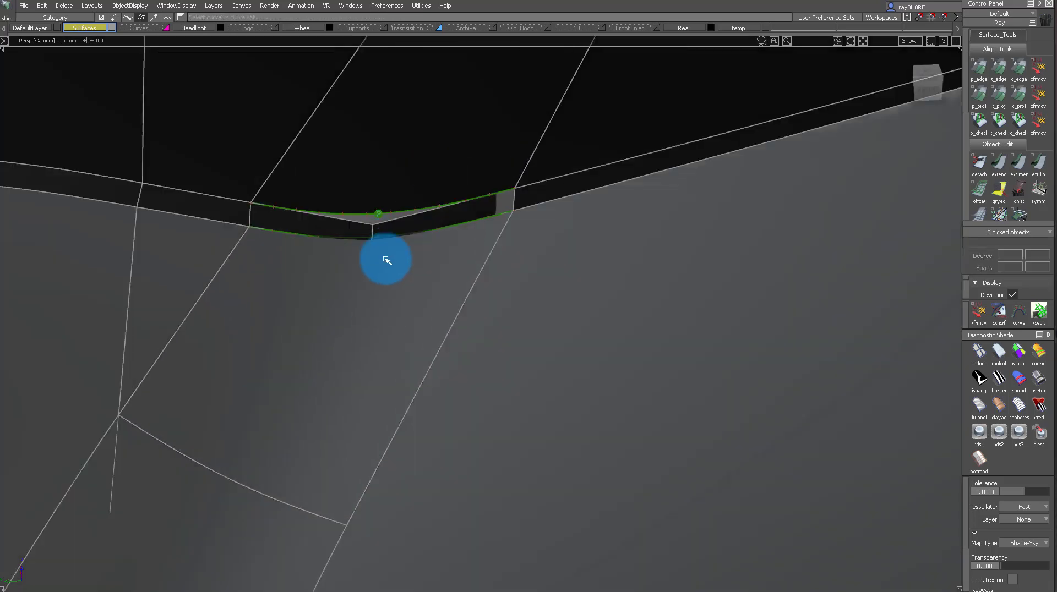
# - Trim the old sharp-cornered strips back to both ends of the Skin surface and match its shader to the adjoining strips
pyautogui.keyDown('alt'); pyautogui.keyDown('shift'); pyautogui.moveTo(384, 259); pyautogui.dragTo(743, 240); pyautogui.keyUp('shift'); pyautogui.keyUp('alt')
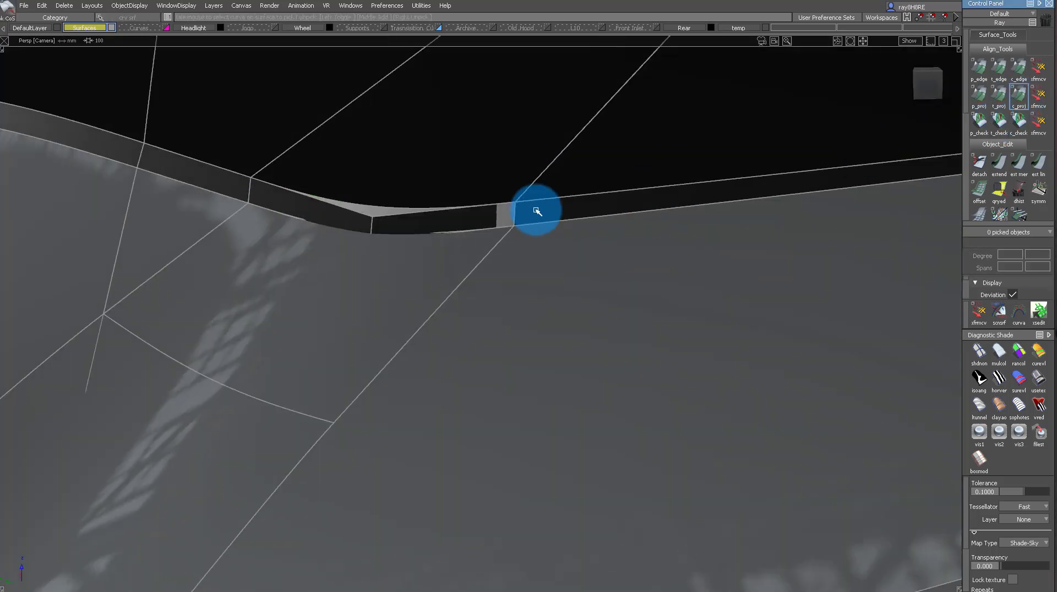
pyautogui.click(537, 210)
pyautogui.click(248, 177)
pyautogui.click(215, 181)
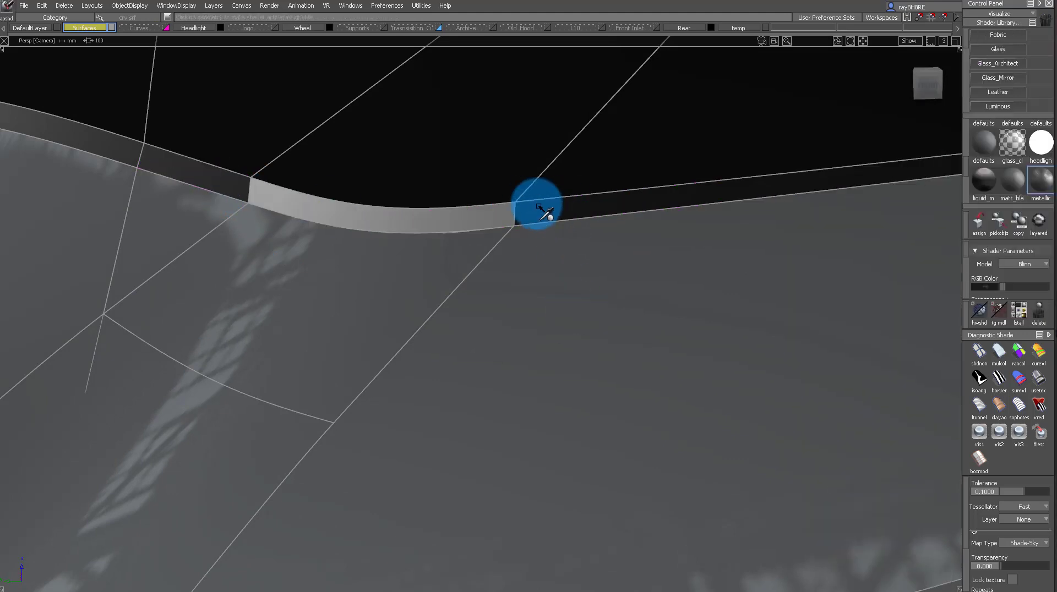
pyautogui.keyDown('alt'); pyautogui.keyDown('shift'); pyautogui.moveTo(537, 212); pyautogui.dragTo(445, 192); pyautogui.keyUp('shift'); pyautogui.keyUp('alt')
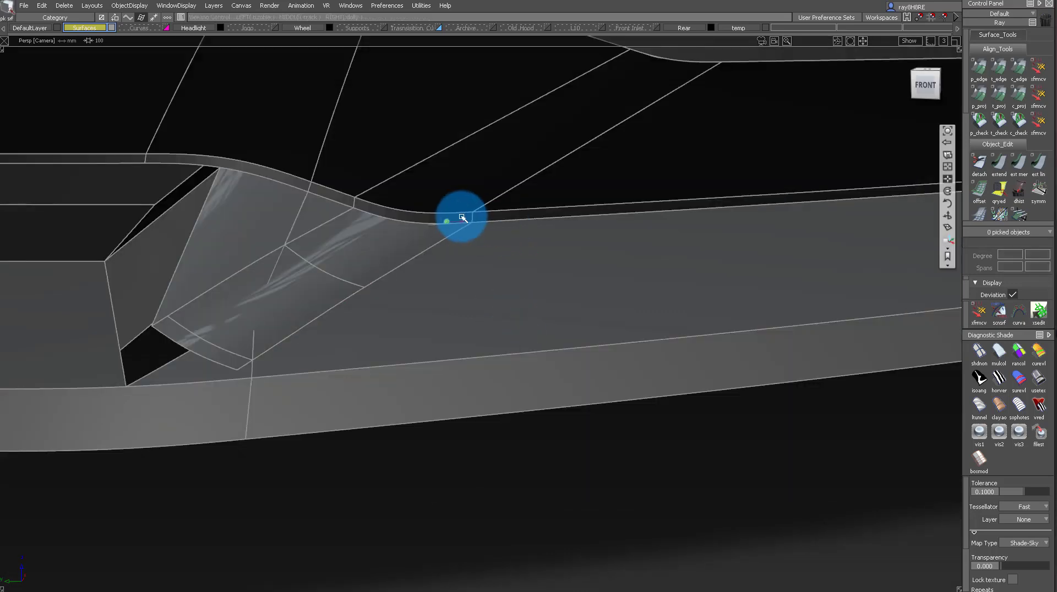
pyautogui.keyDown('alt'); pyautogui.keyDown('shift'); pyautogui.moveTo(460, 218); pyautogui.dragTo(516, 281); pyautogui.keyUp('shift'); pyautogui.keyUp('alt')
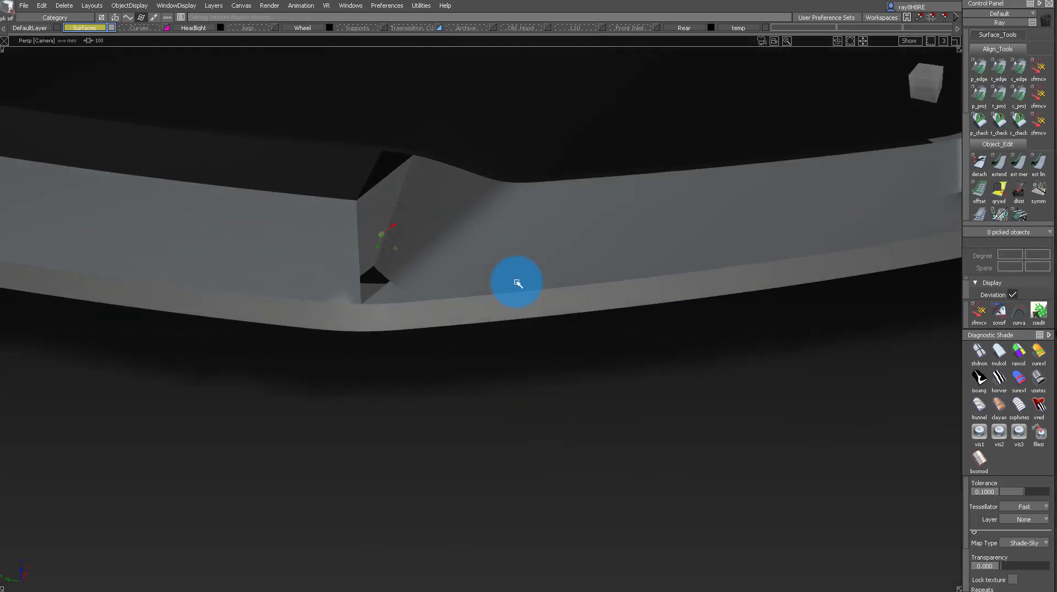
# - Isolate the corner wall surface and trim it across, keeping the lower strip
pyautogui.keyDown('alt'); pyautogui.keyDown('shift'); pyautogui.moveTo(517, 281); pyautogui.dragTo(465, 279, button='right'); pyautogui.keyUp('shift'); pyautogui.keyUp('alt')
pyautogui.keyDown('alt'); pyautogui.keyDown('shift'); pyautogui.moveTo(465, 279); pyautogui.dragTo(495, 218); pyautogui.keyUp('shift'); pyautogui.keyUp('alt')
pyautogui.click(478, 248)
pyautogui.keyDown('alt'); pyautogui.keyDown('shift'); pyautogui.moveTo(494, 219); pyautogui.dragTo(414, 409, button='right'); pyautogui.keyUp('shift'); pyautogui.keyUp('alt')
pyautogui.click(502, 298)
pyautogui.click(460, 147)
pyautogui.click(450, 250)
pyautogui.keyDown('ctrl'); pyautogui.keyDown('shift'); pyautogui.moveTo(414, 409); pyautogui.dragTo(390, 322); pyautogui.keyUp('shift'); pyautogui.keyUp('ctrl')
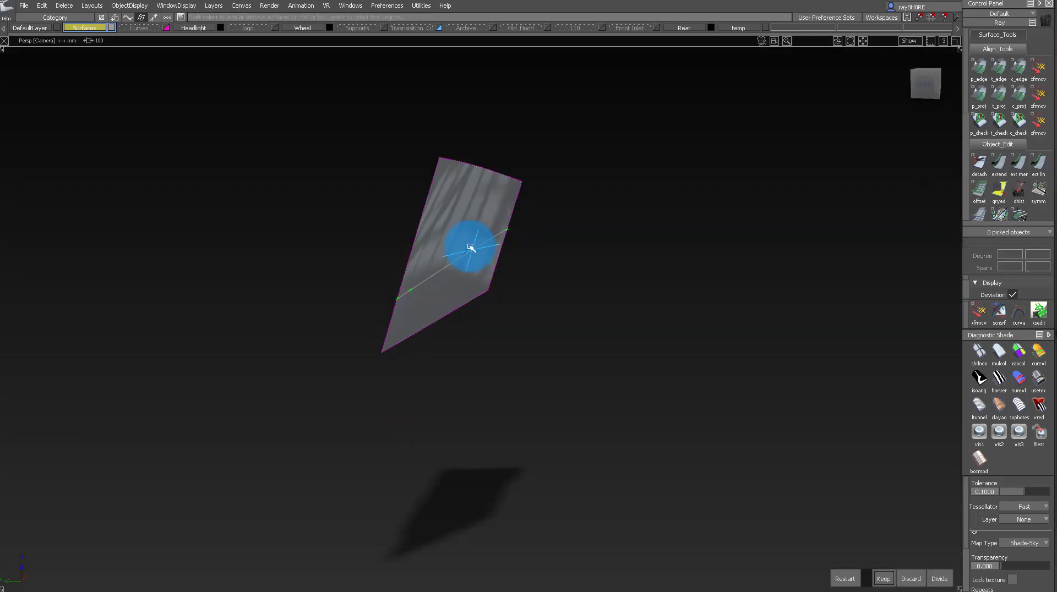
pyautogui.click(882, 578)
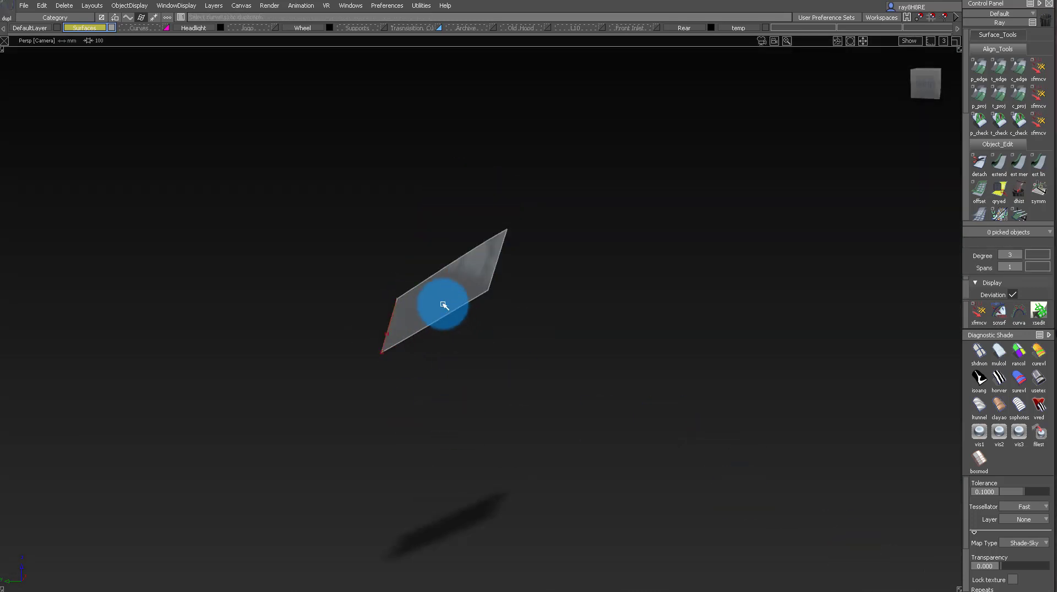
# - Duplicate the trimmed strip's side edge as a curve and isolate it with the adjoining strip, triangular corner and ledge surfaces
pyautogui.click(429, 326)
pyautogui.keyDown('ctrl'); pyautogui.keyDown('shift'); pyautogui.moveTo(446, 216); pyautogui.dragTo(419, 275, button='right'); pyautogui.keyUp('shift'); pyautogui.keyUp('ctrl')
pyautogui.moveTo(418, 275)
pyautogui.keyDown('ctrl'); pyautogui.keyDown('shift'); pyautogui.mouseDown()
pyautogui.moveTo(393, 331)
pyautogui.moveTo(452, 340)
pyautogui.mouseUp(); pyautogui.keyUp('shift'); pyautogui.keyUp('ctrl')
pyautogui.click(435, 386)
pyautogui.keyDown('ctrl'); pyautogui.keyDown('shift'); pyautogui.moveTo(438, 391); pyautogui.dragTo(488, 468, button='right'); pyautogui.keyUp('shift'); pyautogui.keyUp('ctrl')
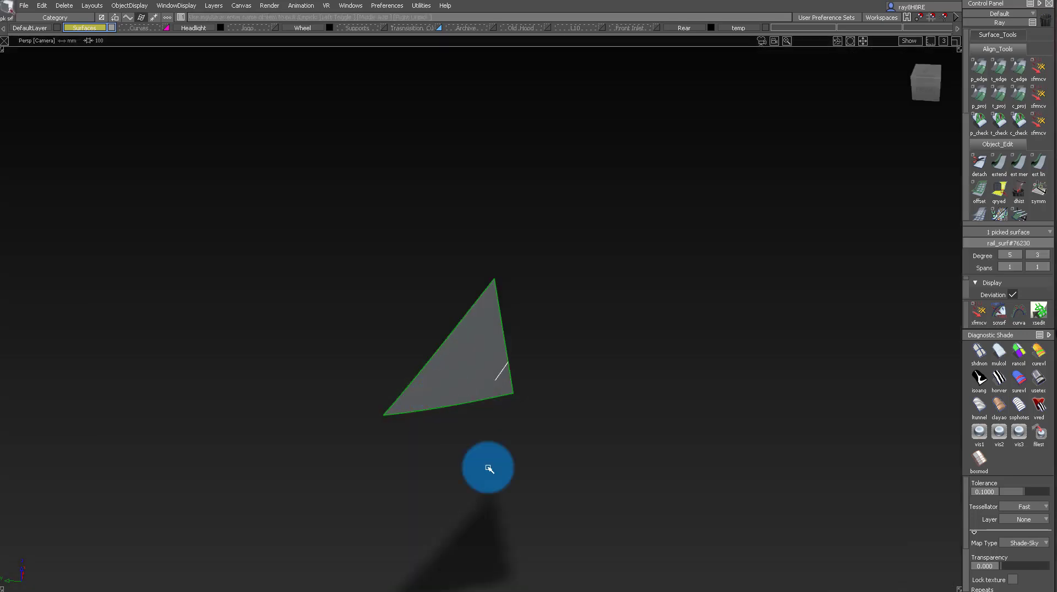
pyautogui.keyDown('ctrl'); pyautogui.keyDown('shift'); pyautogui.moveTo(500, 376); pyautogui.dragTo(429, 469, button='right'); pyautogui.keyUp('shift'); pyautogui.keyUp('ctrl')
pyautogui.keyDown('ctrl'); pyautogui.keyDown('shift'); pyautogui.moveTo(509, 487); pyautogui.dragTo(490, 384); pyautogui.keyUp('shift'); pyautogui.keyUp('ctrl')
pyautogui.keyDown('alt'); pyautogui.keyDown('shift'); pyautogui.moveTo(489, 382); pyautogui.dragTo(509, 397, button='right'); pyautogui.keyUp('shift'); pyautogui.keyUp('alt')
pyautogui.moveTo(498, 401)
pyautogui.keyDown('alt'); pyautogui.keyDown('shift'); pyautogui.mouseDown()
pyautogui.moveTo(460, 476)
pyautogui.moveTo(421, 330)
pyautogui.mouseUp(); pyautogui.keyUp('shift'); pyautogui.keyUp('alt')
pyautogui.keyDown('ctrl'); pyautogui.keyDown('shift'); pyautogui.moveTo(416, 262); pyautogui.dragTo(419, 314); pyautogui.keyUp('shift'); pyautogui.keyUp('ctrl')
pyautogui.click(475, 445)
pyautogui.keyDown('ctrl'); pyautogui.keyDown('shift'); pyautogui.moveTo(474, 444); pyautogui.dragTo(503, 512, button='right'); pyautogui.keyUp('shift'); pyautogui.keyUp('ctrl')
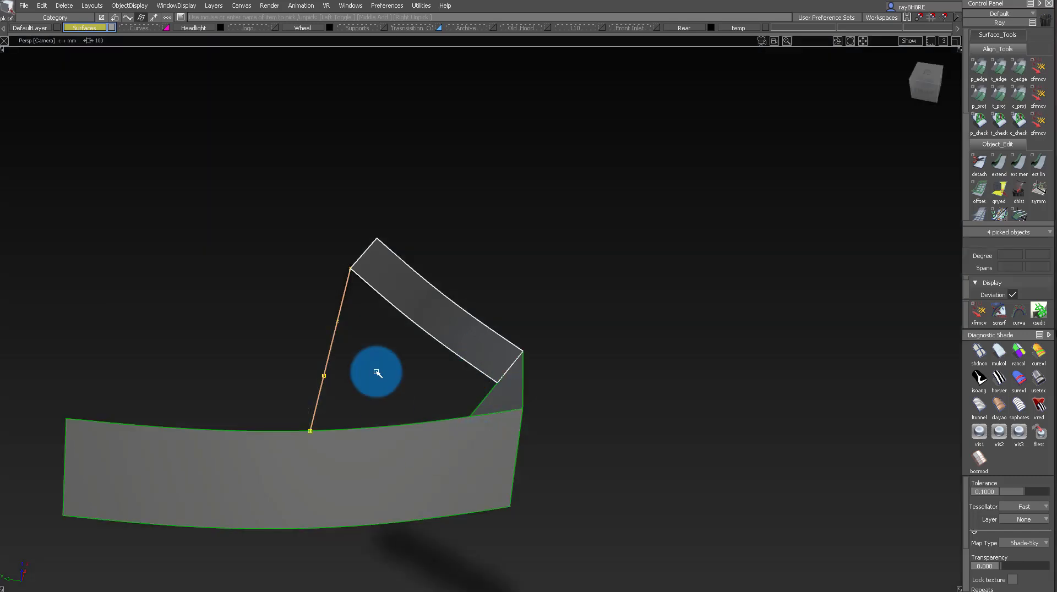
# - Fill the four-sided gap between curve, strip, triangle and ledge with a degree 5 Square surface, Free on all boundaries
pyautogui.keyDown('alt'); pyautogui.keyDown('shift'); pyautogui.moveTo(375, 371); pyautogui.dragTo(358, 399); pyautogui.keyUp('shift'); pyautogui.keyUp('alt')
pyautogui.keyDown('ctrl'); pyautogui.keyDown('shift'); pyautogui.moveTo(305, 396); pyautogui.dragTo(294, 338); pyautogui.keyUp('shift'); pyautogui.keyUp('ctrl')
pyautogui.moveTo(472, 395); pyautogui.dragTo(490, 408)
pyautogui.moveTo(444, 463); pyautogui.dragTo(433, 410)
pyautogui.keyDown('alt'); pyautogui.keyDown('shift'); pyautogui.moveTo(432, 366); pyautogui.dragTo(410, 375); pyautogui.keyUp('shift'); pyautogui.keyUp('alt')
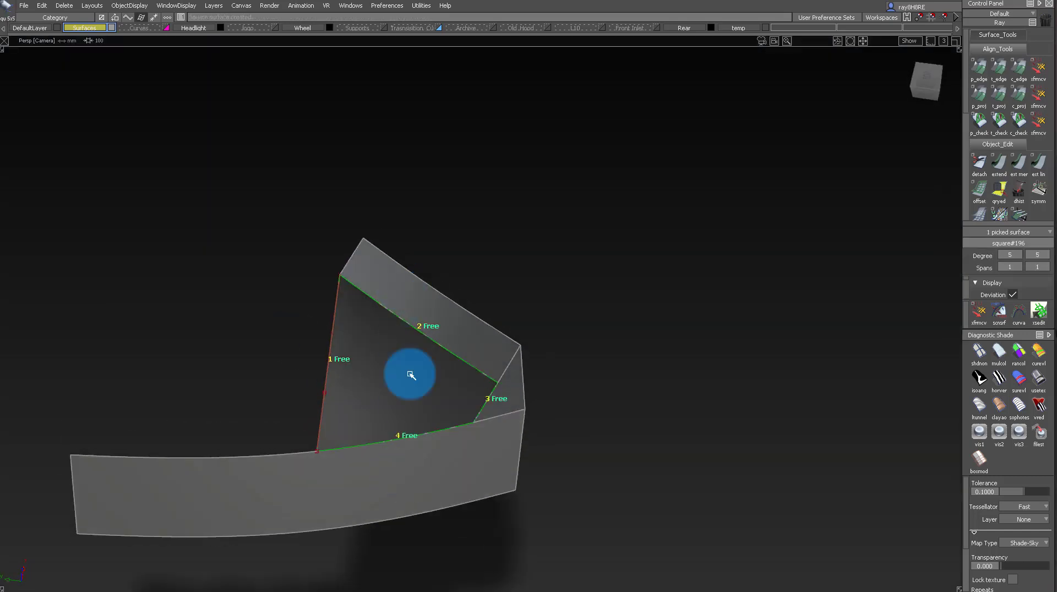
# - Match the Square patch's shader to the surrounding surfaces and display its control vertices
pyautogui.keyDown('alt'); pyautogui.keyDown('shift'); pyautogui.moveTo(448, 452); pyautogui.dragTo(447, 380); pyautogui.keyUp('shift'); pyautogui.keyUp('alt')
pyautogui.click(450, 334)
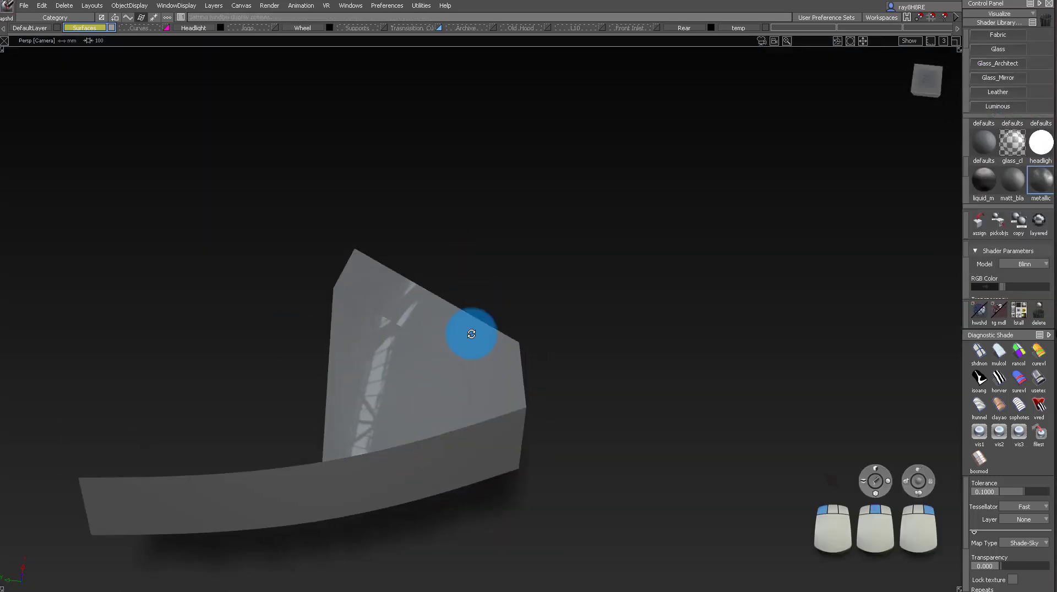
pyautogui.keyDown('alt'); pyautogui.keyDown('shift'); pyautogui.moveTo(471, 335); pyautogui.dragTo(389, 363); pyautogui.keyUp('shift'); pyautogui.keyUp('alt')
pyautogui.click(390, 364)
pyautogui.click(252, 197)
pyautogui.moveTo(432, 336)
pyautogui.keyDown('alt'); pyautogui.keyDown('shift'); pyautogui.mouseDown()
pyautogui.moveTo(464, 348)
pyautogui.moveTo(566, 472)
pyautogui.moveTo(601, 314)
pyautogui.moveTo(648, 292)
pyautogui.moveTo(596, 402)
pyautogui.mouseUp(); pyautogui.keyUp('shift'); pyautogui.keyUp('alt')
pyautogui.click(258, 212)
pyautogui.keyDown('ctrl'); pyautogui.keyDown('shift'); pyautogui.moveTo(609, 236); pyautogui.dragTo(622, 355); pyautogui.keyUp('shift'); pyautogui.keyUp('ctrl')
# - Check curvature continuity along the Square patch's edges and move an interior control vertex of the patch
pyautogui.click(1019, 123)
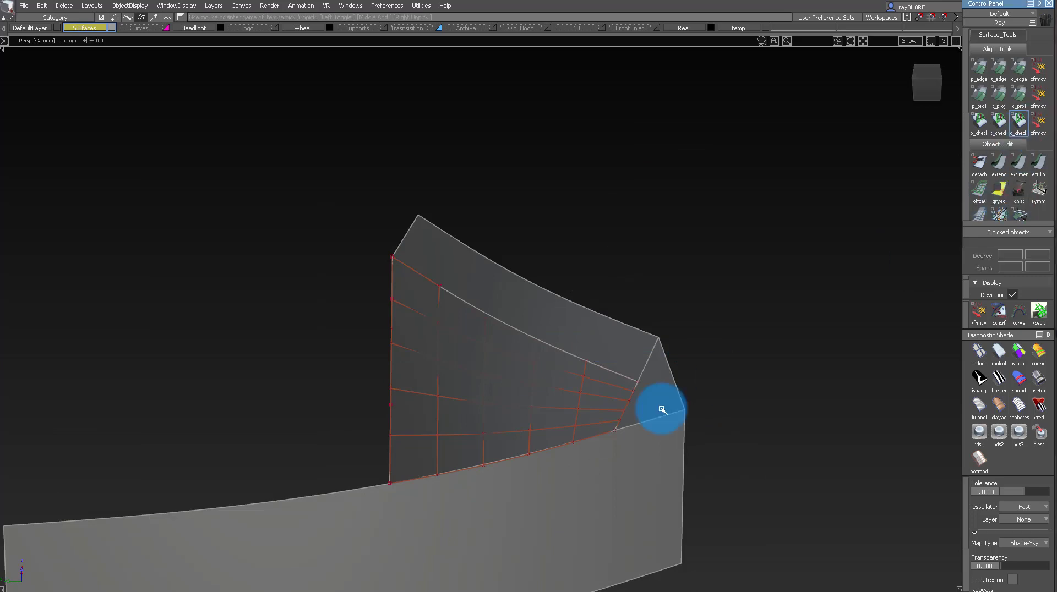
pyautogui.moveTo(561, 331)
pyautogui.keyDown('alt'); pyautogui.keyDown('shift'); pyautogui.mouseDown()
pyautogui.moveTo(674, 327)
pyautogui.moveTo(708, 342)
pyautogui.mouseUp(); pyautogui.keyUp('shift'); pyautogui.keyUp('alt')
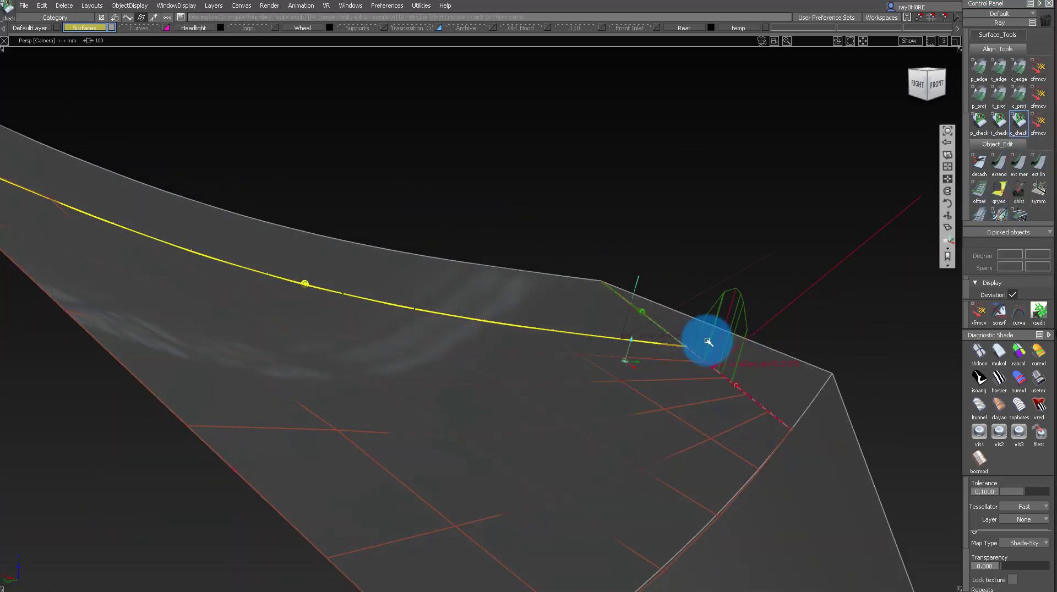
pyautogui.keyDown('ctrl'); pyautogui.keyDown('shift'); pyautogui.moveTo(600, 454); pyautogui.dragTo(487, 375); pyautogui.keyUp('shift'); pyautogui.keyUp('ctrl')
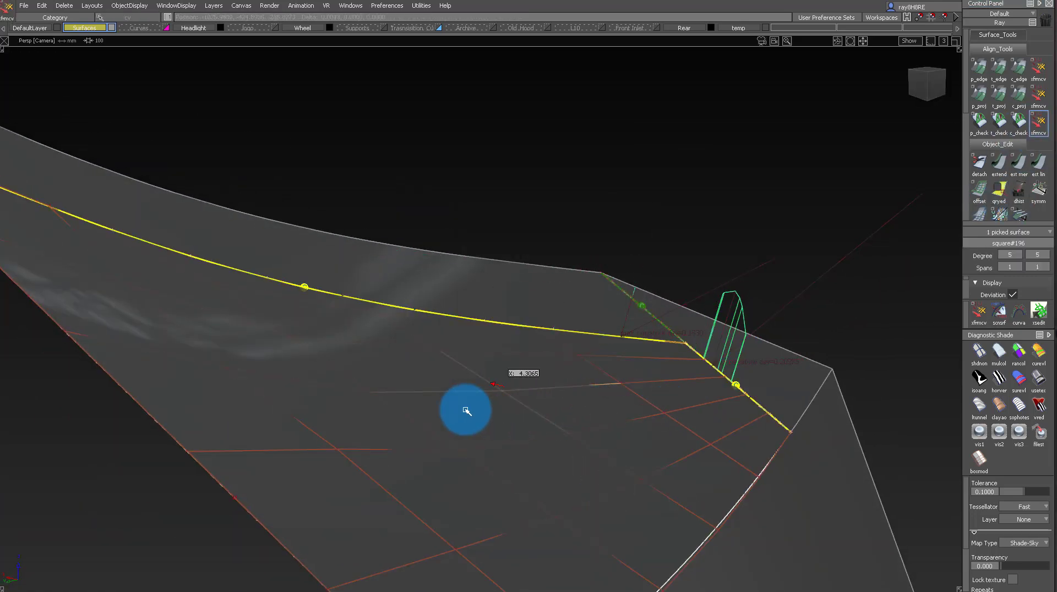
pyautogui.keyDown('alt'); pyautogui.keyDown('shift'); pyautogui.moveTo(300, 441); pyautogui.dragTo(733, 248); pyautogui.keyUp('shift'); pyautogui.keyUp('alt')
pyautogui.keyDown('ctrl'); pyautogui.keyDown('shift'); pyautogui.moveTo(734, 248); pyautogui.dragTo(727, 228, button='right'); pyautogui.keyUp('shift'); pyautogui.keyUp('ctrl')
pyautogui.keyDown('alt'); pyautogui.keyDown('shift'); pyautogui.moveTo(726, 229); pyautogui.dragTo(588, 289); pyautogui.keyUp('shift'); pyautogui.keyUp('alt')
pyautogui.keyDown('ctrl'); pyautogui.keyDown('shift'); pyautogui.moveTo(587, 289); pyautogui.dragTo(580, 277, button='right'); pyautogui.keyUp('shift'); pyautogui.keyUp('ctrl')
pyautogui.keyDown('alt'); pyautogui.keyDown('shift'); pyautogui.moveTo(590, 287); pyautogui.dragTo(506, 350); pyautogui.keyUp('shift'); pyautogui.keyUp('alt')
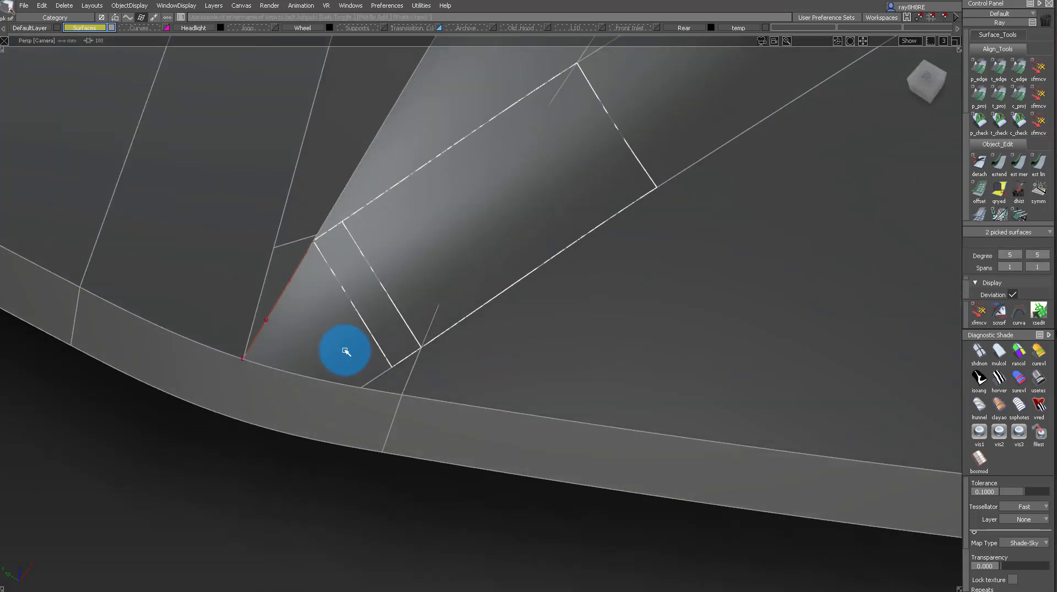
# - Isolate the corner blend surfaces and examine their flow with the curvature check and isoangle shading
pyautogui.click(366, 179)
pyautogui.keyDown('ctrl'); pyautogui.keyDown('shift'); pyautogui.moveTo(396, 331); pyautogui.dragTo(415, 387, button='right'); pyautogui.keyUp('shift'); pyautogui.keyUp('ctrl')
pyautogui.click(487, 353)
pyautogui.click(1016, 127)
pyautogui.click(1038, 379)
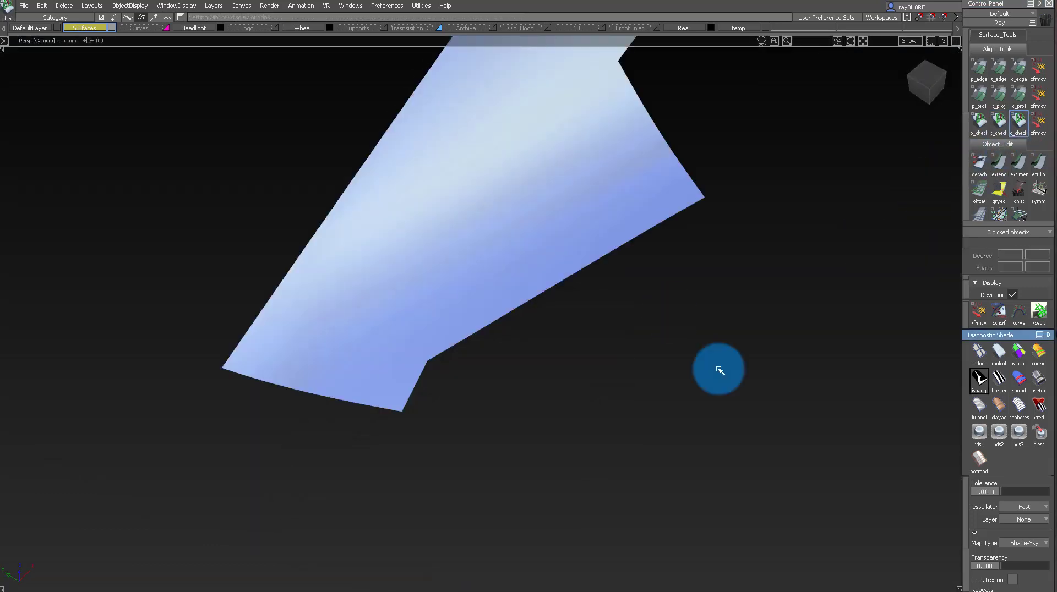
pyautogui.moveTo(719, 368)
pyautogui.keyDown('alt'); pyautogui.keyDown('shift'); pyautogui.mouseDown()
pyautogui.moveTo(394, 425)
pyautogui.moveTo(389, 410)
pyautogui.moveTo(479, 340)
pyautogui.moveTo(481, 290)
pyautogui.moveTo(589, 403)
pyautogui.moveTo(557, 342)
pyautogui.moveTo(582, 317)
pyautogui.moveTo(585, 255)
pyautogui.moveTo(597, 361)
pyautogui.moveTo(540, 330)
pyautogui.moveTo(582, 324)
pyautogui.moveTo(479, 356)
pyautogui.moveTo(533, 158)
pyautogui.moveTo(413, 182)
pyautogui.mouseUp(); pyautogui.keyUp('shift'); pyautogui.keyUp('alt')
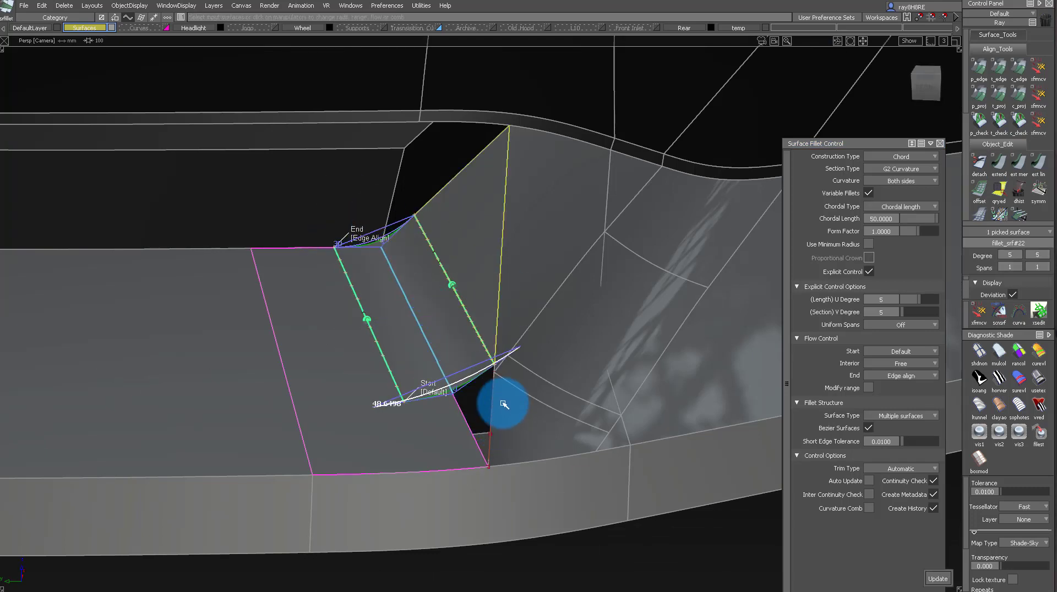
# - Adjust the chordal length at the wall fillet's Start to about 27 so its end meets the corner point
pyautogui.moveTo(460, 383); pyautogui.dragTo(441, 307)
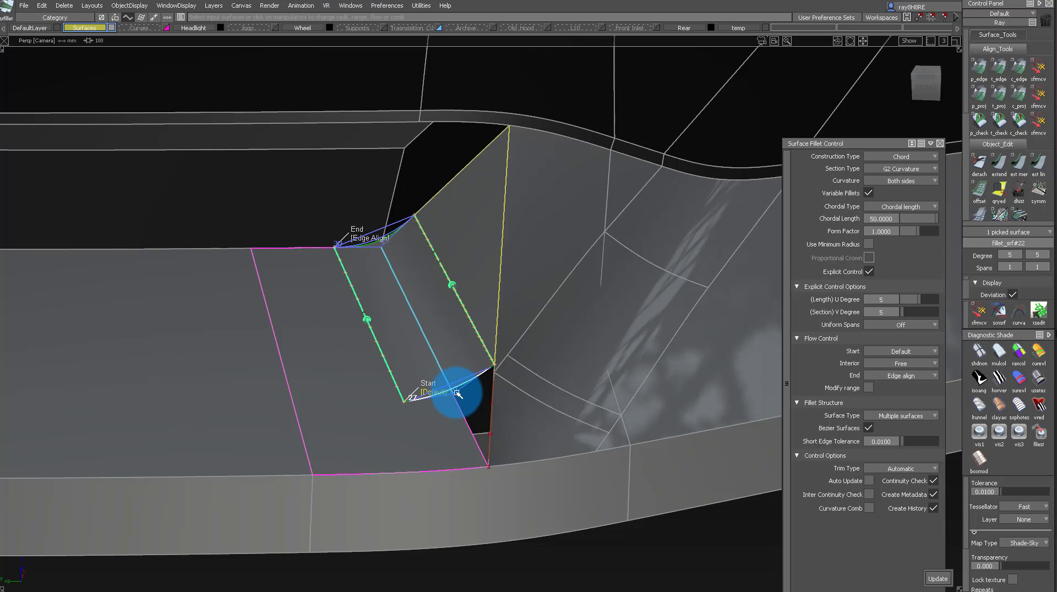
pyautogui.keyDown('alt'); pyautogui.keyDown('shift'); pyautogui.moveTo(493, 361); pyautogui.dragTo(543, 361, button='right'); pyautogui.keyUp('shift'); pyautogui.keyUp('alt')
pyautogui.keyDown('alt'); pyautogui.keyDown('shift'); pyautogui.moveTo(542, 361); pyautogui.dragTo(448, 394); pyautogui.keyUp('shift'); pyautogui.keyUp('alt')
pyautogui.moveTo(328, 445); pyautogui.dragTo(318, 441)
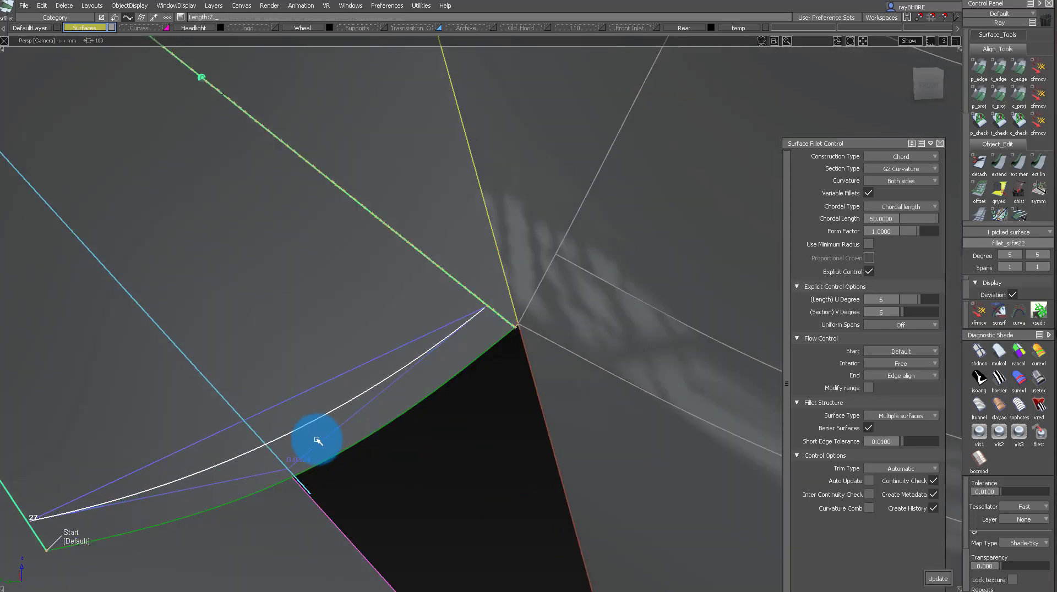
pyautogui.keyDown('ctrl'); pyautogui.keyDown('shift'); pyautogui.moveTo(608, 377); pyautogui.dragTo(566, 207); pyautogui.keyUp('shift'); pyautogui.keyUp('ctrl')
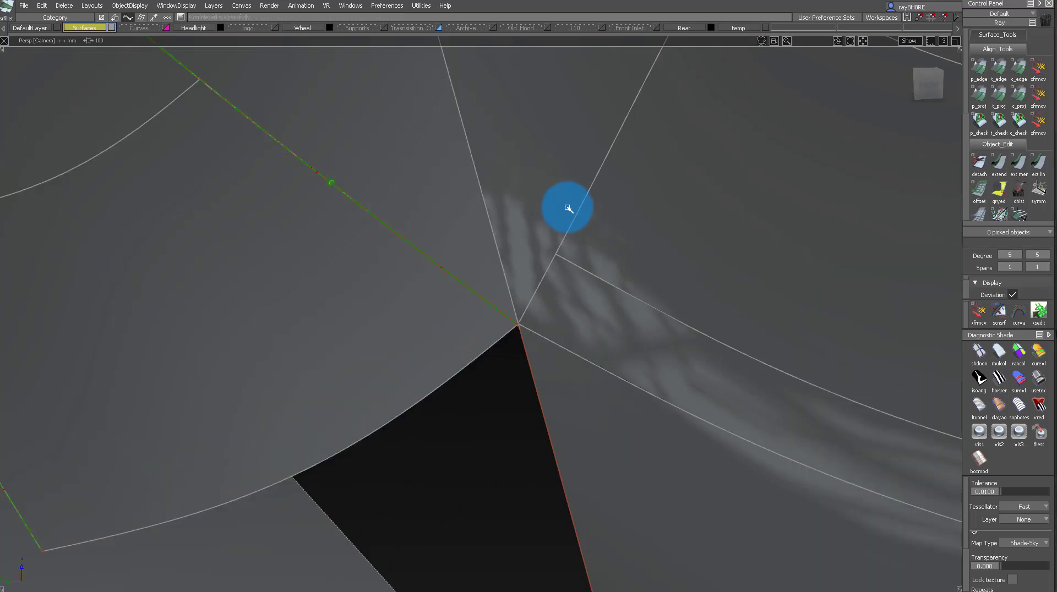
# - Trim the wide wall surface back along the fillet's contact line, extended to the surface's lower edge
pyautogui.keyDown('alt'); pyautogui.keyDown('shift'); pyautogui.moveTo(584, 208); pyautogui.dragTo(382, 350, button='right'); pyautogui.keyUp('shift'); pyautogui.keyUp('alt')
pyautogui.keyDown('alt'); pyautogui.keyDown('shift'); pyautogui.moveTo(382, 349); pyautogui.dragTo(390, 317); pyautogui.keyUp('shift'); pyautogui.keyUp('alt')
pyautogui.click(390, 317)
pyautogui.keyDown('ctrl'); pyautogui.keyDown('shift'); pyautogui.moveTo(390, 317); pyautogui.dragTo(439, 390, button='right'); pyautogui.keyUp('shift'); pyautogui.keyUp('ctrl')
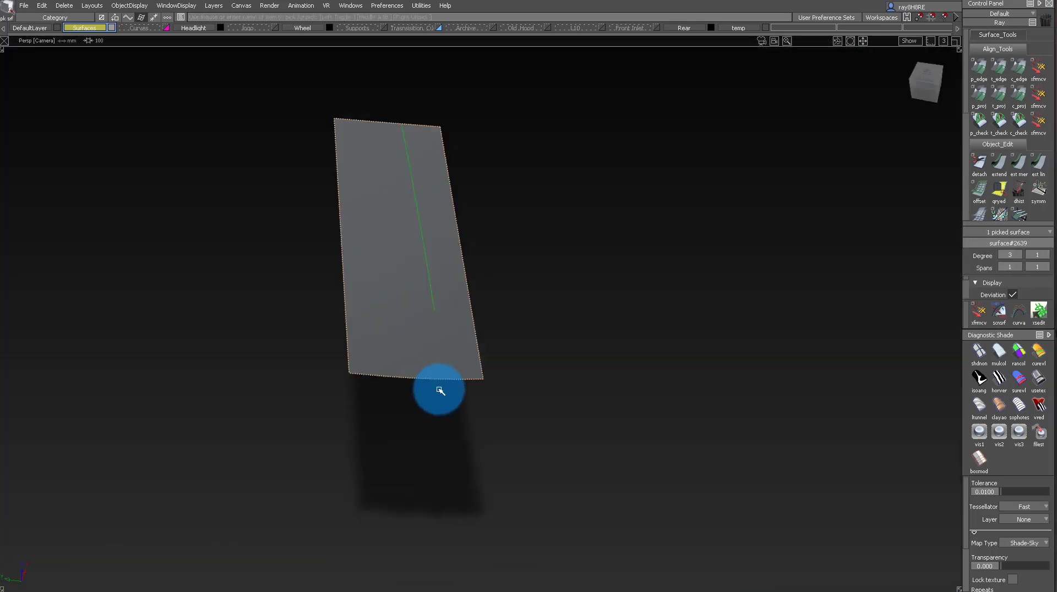
pyautogui.moveTo(477, 417); pyautogui.dragTo(479, 416)
pyautogui.keyDown('ctrl'); pyautogui.keyDown('shift'); pyautogui.moveTo(479, 415); pyautogui.dragTo(433, 304, button='middle'); pyautogui.keyUp('shift'); pyautogui.keyUp('ctrl')
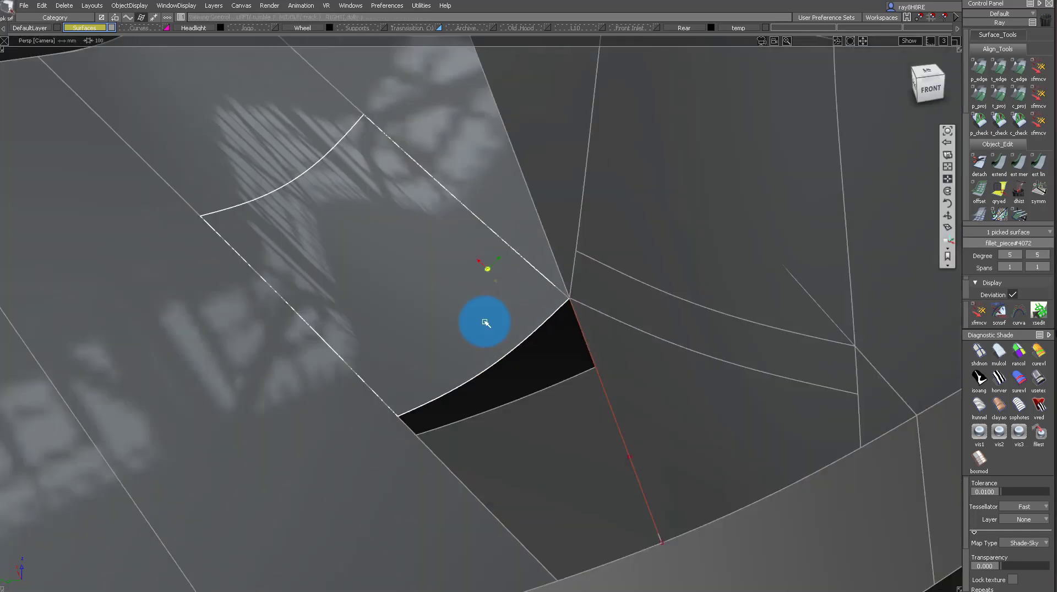
# - Isolate the new fillet piece with the adjoining corner wall surface and display the fillet's control vertices
pyautogui.keyDown('alt'); pyautogui.keyDown('shift'); pyautogui.moveTo(593, 309); pyautogui.dragTo(675, 304, button='right'); pyautogui.keyUp('shift'); pyautogui.keyUp('alt')
pyautogui.keyDown('alt'); pyautogui.keyDown('shift'); pyautogui.moveTo(675, 304); pyautogui.dragTo(573, 210); pyautogui.keyUp('shift'); pyautogui.keyUp('alt')
pyautogui.keyDown('alt'); pyautogui.keyDown('shift'); pyautogui.moveTo(540, 274); pyautogui.dragTo(627, 316); pyautogui.keyUp('shift'); pyautogui.keyUp('alt')
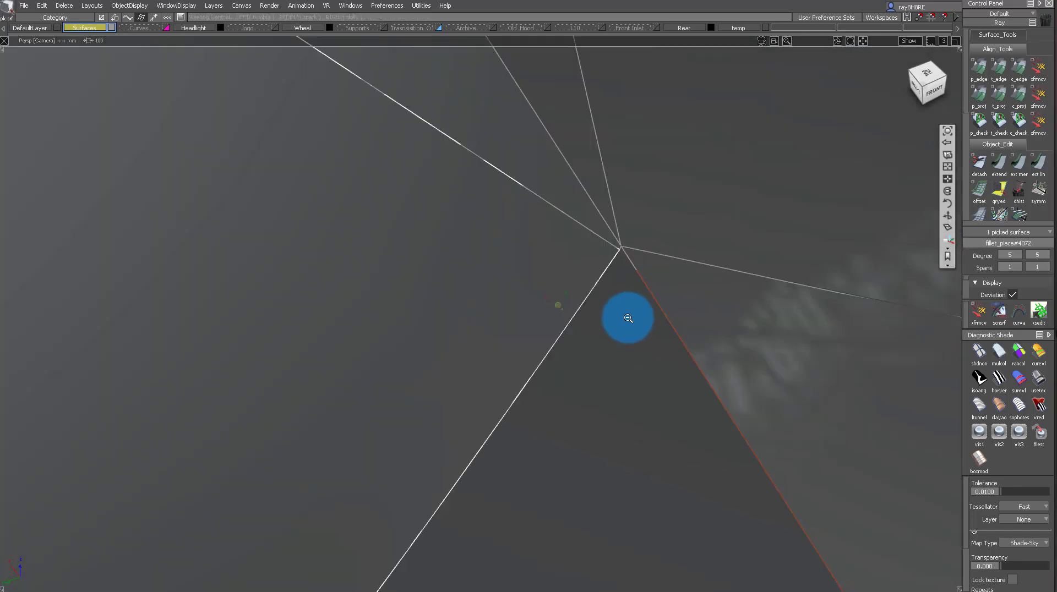
pyautogui.click(552, 195)
pyautogui.keyDown('alt'); pyautogui.keyDown('shift'); pyautogui.moveTo(553, 195); pyautogui.dragTo(546, 207); pyautogui.keyUp('shift'); pyautogui.keyUp('alt')
pyautogui.keyDown('alt'); pyautogui.keyDown('shift'); pyautogui.moveTo(415, 222); pyautogui.dragTo(543, 300); pyautogui.keyUp('shift'); pyautogui.keyUp('alt')
pyautogui.keyDown('alt'); pyautogui.keyDown('shift'); pyautogui.moveTo(543, 299); pyautogui.dragTo(515, 296, button='right'); pyautogui.keyUp('shift'); pyautogui.keyUp('alt')
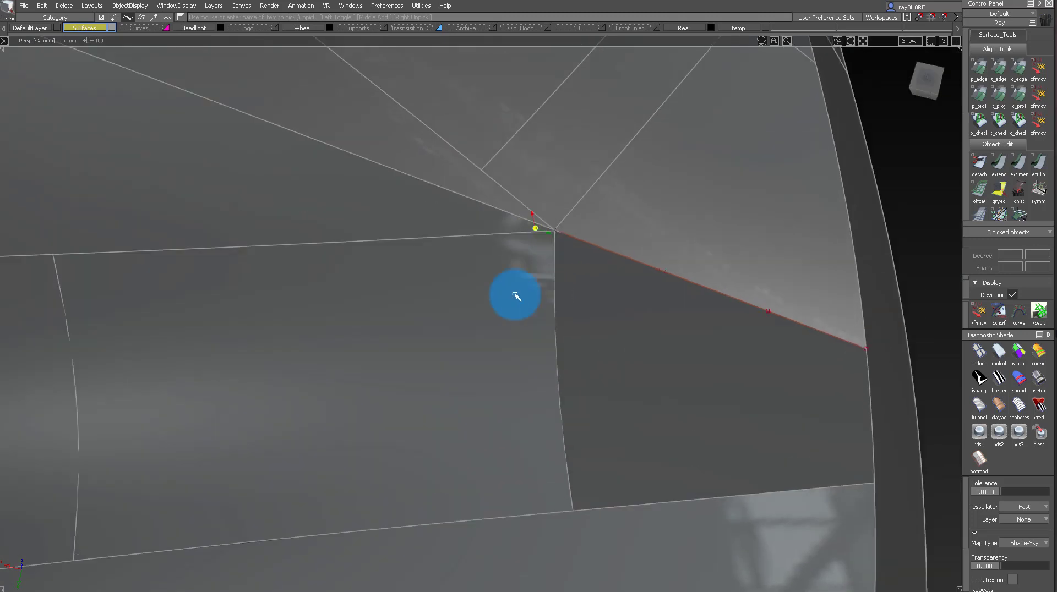
pyautogui.keyDown('alt'); pyautogui.keyDown('shift'); pyautogui.moveTo(535, 296); pyautogui.dragTo(527, 234); pyautogui.keyUp('shift'); pyautogui.keyUp('alt')
pyautogui.moveTo(604, 230)
pyautogui.keyDown('alt'); pyautogui.keyDown('shift'); pyautogui.mouseDown()
pyautogui.moveTo(512, 179)
pyautogui.moveTo(551, 298)
pyautogui.moveTo(417, 212)
pyautogui.mouseUp(); pyautogui.keyUp('shift'); pyautogui.keyUp('alt')
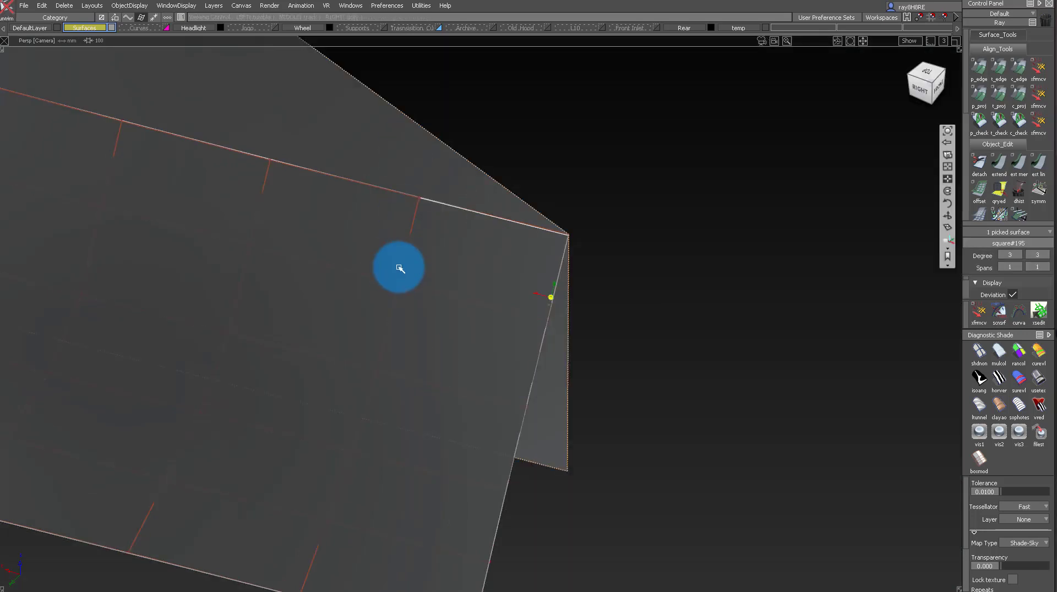
# - Align the fillet piece's upper edge to the corner wall surface with curvature projection
pyautogui.keyDown('alt'); pyautogui.keyDown('shift'); pyautogui.moveTo(399, 268); pyautogui.dragTo(501, 356, button='middle'); pyautogui.keyUp('shift'); pyautogui.keyUp('alt')
pyautogui.keyDown('alt'); pyautogui.keyDown('shift'); pyautogui.moveTo(497, 350); pyautogui.dragTo(429, 300, button='right'); pyautogui.keyUp('shift'); pyautogui.keyUp('alt')
pyautogui.keyDown('alt'); pyautogui.keyDown('shift'); pyautogui.moveTo(429, 299); pyautogui.dragTo(422, 337); pyautogui.keyUp('shift'); pyautogui.keyUp('alt')
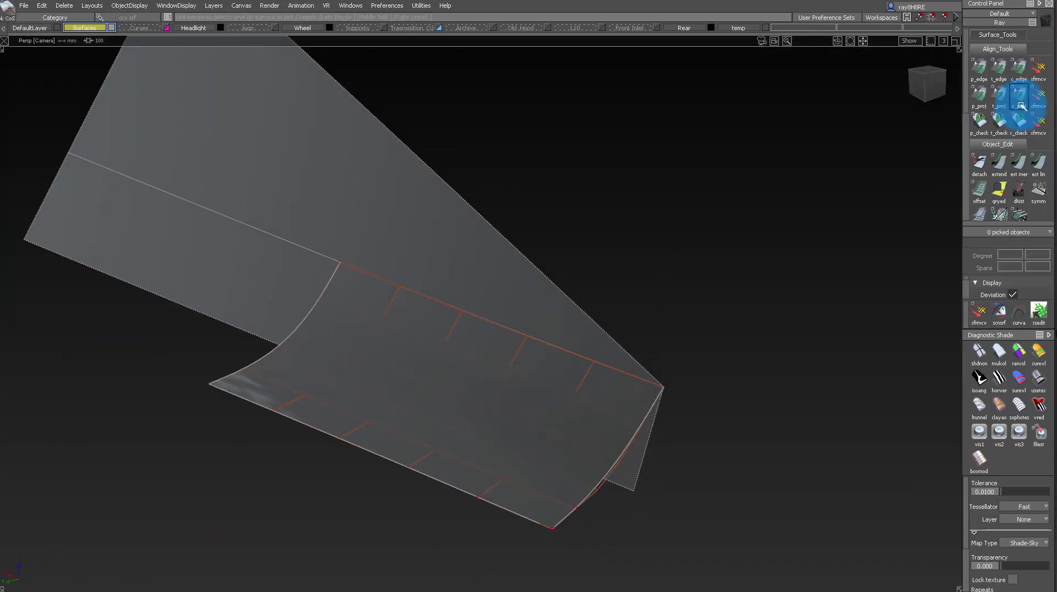
pyautogui.click(1022, 105)
pyautogui.click(605, 371)
# - Trim the corner wall surface along the fillet edge, keeping the portion above the fillet
pyautogui.keyDown('ctrl'); pyautogui.keyDown('shift'); pyautogui.moveTo(493, 256); pyautogui.dragTo(440, 242, button='right'); pyautogui.keyUp('shift'); pyautogui.keyUp('ctrl')
pyautogui.click(269, 233)
pyautogui.click(422, 236)
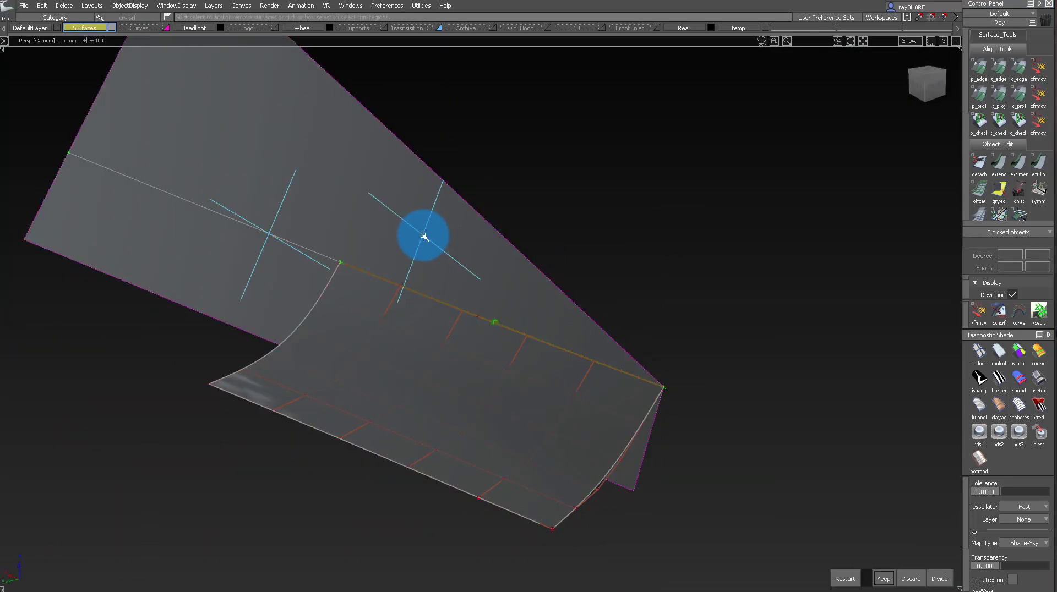
pyautogui.press('space')
# - Isolate the surfaces around the gap below the fillet and fill it with a degree 5 Square surface, G2 Curvature to the fillet piece
pyautogui.keyDown('alt'); pyautogui.keyDown('shift'); pyautogui.moveTo(611, 358); pyautogui.dragTo(556, 336, button='right'); pyautogui.keyUp('shift'); pyautogui.keyUp('alt')
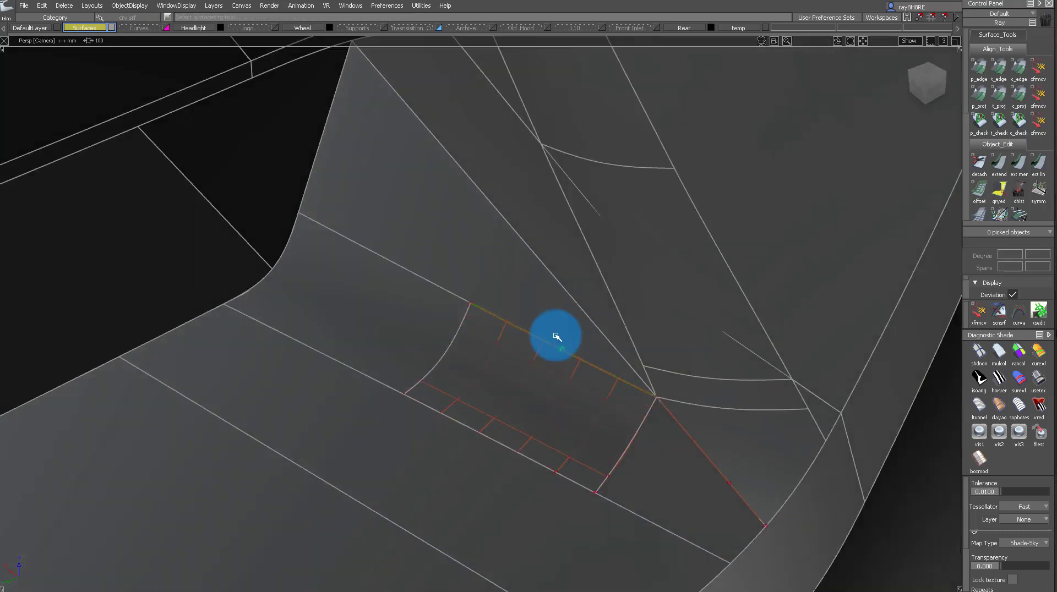
pyautogui.click(532, 439)
pyautogui.keyDown('alt'); pyautogui.keyDown('shift'); pyautogui.moveTo(532, 439); pyautogui.dragTo(487, 250); pyautogui.keyUp('shift'); pyautogui.keyUp('alt')
pyautogui.click(679, 499)
pyautogui.hotkey('alt', 'h')
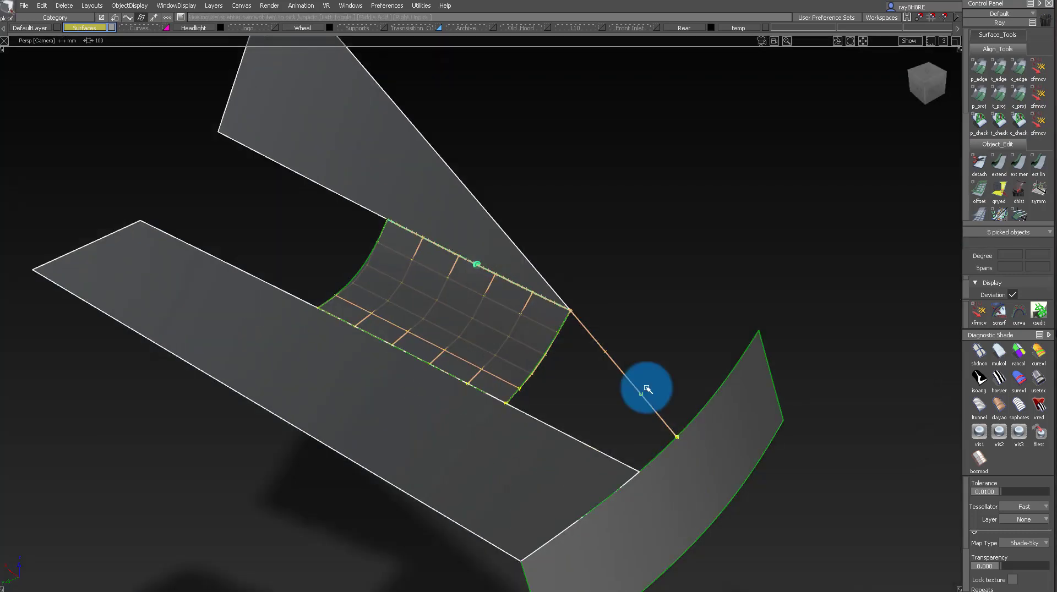
pyautogui.keyDown('alt'); pyautogui.keyDown('shift'); pyautogui.moveTo(647, 387); pyautogui.dragTo(611, 366); pyautogui.keyUp('shift'); pyautogui.keyUp('alt')
pyautogui.keyDown('ctrl'); pyautogui.keyDown('shift'); pyautogui.moveTo(578, 360); pyautogui.dragTo(513, 346, button='right'); pyautogui.keyUp('shift'); pyautogui.keyUp('ctrl')
pyautogui.click(653, 462)
pyautogui.keyDown('alt'); pyautogui.keyDown('shift'); pyautogui.moveTo(663, 496); pyautogui.dragTo(629, 436); pyautogui.keyUp('shift'); pyautogui.keyUp('alt')
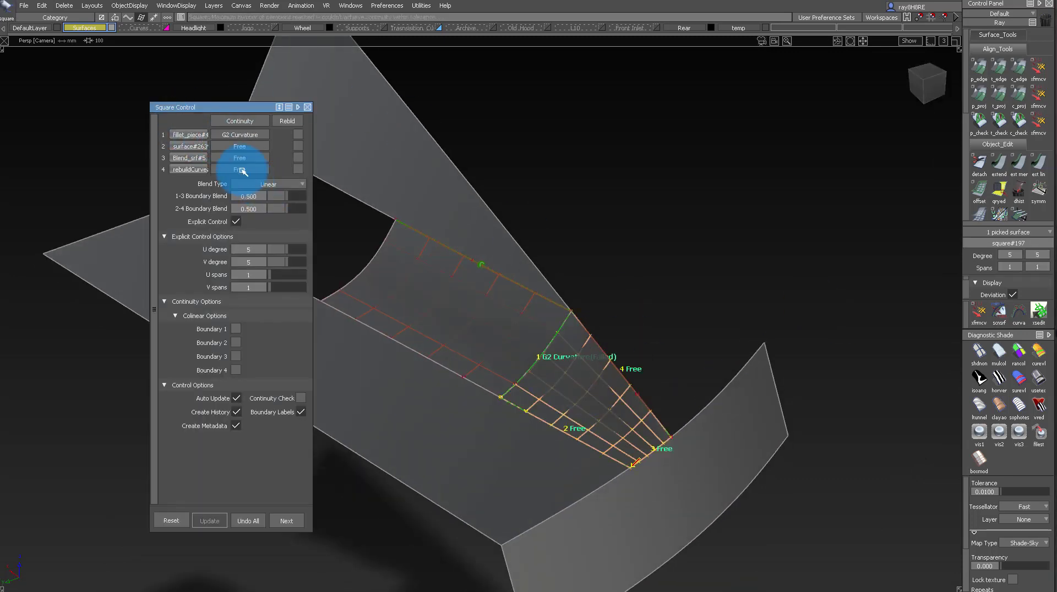
pyautogui.click(252, 198)
# - Bring back the hidden bumper surfaces and clear the selection around the corner
pyautogui.keyDown('alt'); pyautogui.keyDown('shift'); pyautogui.moveTo(526, 231); pyautogui.dragTo(555, 349, button='right'); pyautogui.keyUp('shift'); pyautogui.keyUp('alt')
pyautogui.keyDown('ctrl'); pyautogui.keyDown('shift'); pyautogui.moveTo(554, 349); pyautogui.dragTo(470, 178); pyautogui.keyUp('shift'); pyautogui.keyUp('ctrl')
pyautogui.keyDown('alt'); pyautogui.keyDown('shift'); pyautogui.moveTo(469, 178); pyautogui.dragTo(526, 360, button='right'); pyautogui.keyUp('shift'); pyautogui.keyUp('alt')
pyautogui.keyDown('ctrl'); pyautogui.keyDown('shift'); pyautogui.moveTo(526, 359); pyautogui.dragTo(661, 215); pyautogui.keyUp('shift'); pyautogui.keyUp('ctrl')
pyautogui.keyDown('ctrl'); pyautogui.keyDown('shift'); pyautogui.moveTo(479, 330); pyautogui.dragTo(479, 275); pyautogui.keyUp('shift'); pyautogui.keyUp('ctrl')
pyautogui.moveTo(479, 275)
pyautogui.keyDown('alt'); pyautogui.keyDown('shift'); pyautogui.mouseDown()
pyautogui.moveTo(453, 358)
pyautogui.moveTo(460, 405)
pyautogui.moveTo(514, 137)
pyautogui.moveTo(459, 306)
pyautogui.moveTo(494, 204)
pyautogui.moveTo(460, 229)
pyautogui.mouseUp(); pyautogui.keyUp('shift'); pyautogui.keyUp('alt')
pyautogui.keyDown('ctrl'); pyautogui.keyDown('shift'); pyautogui.moveTo(460, 228); pyautogui.dragTo(465, 132); pyautogui.keyUp('shift'); pyautogui.keyUp('ctrl')
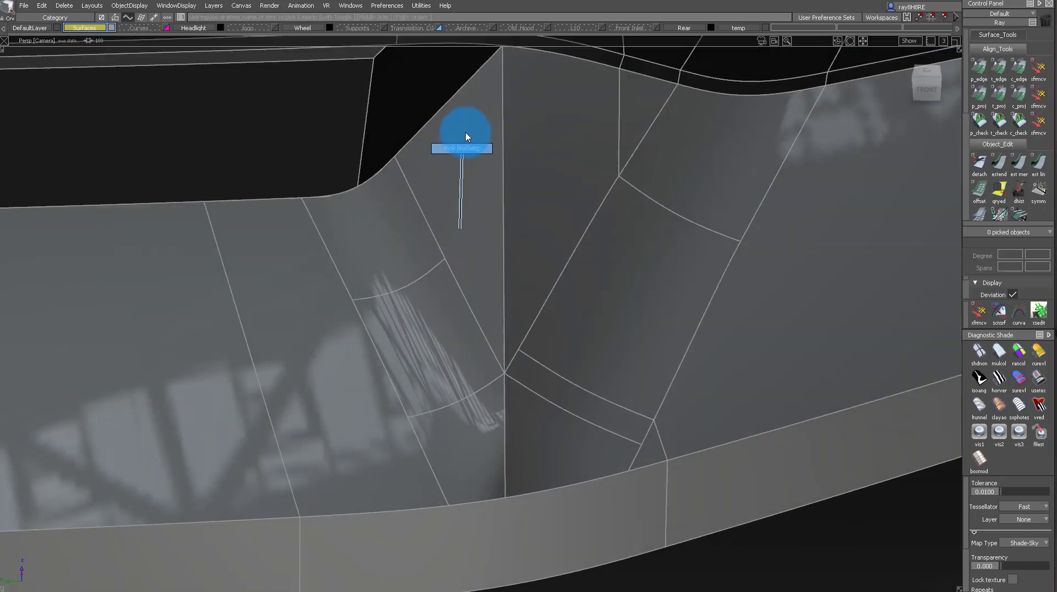
# - Try to fillet both wall groups along the full vertical corner edge with G2 Curvature and chordal length 5
pyautogui.click(466, 240)
pyautogui.click(465, 347)
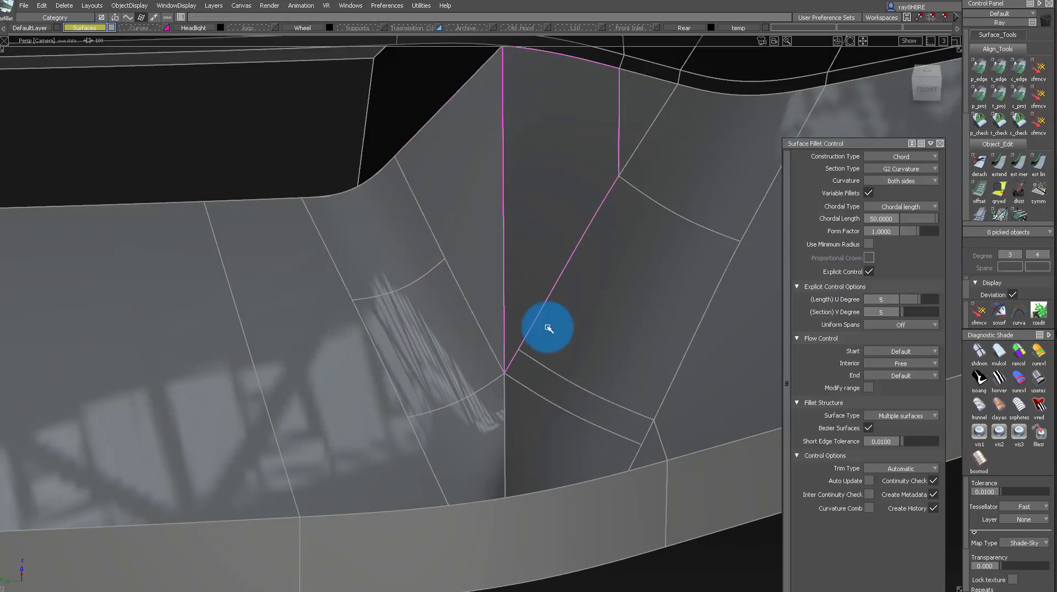
pyautogui.click(462, 336)
pyautogui.click(581, 196)
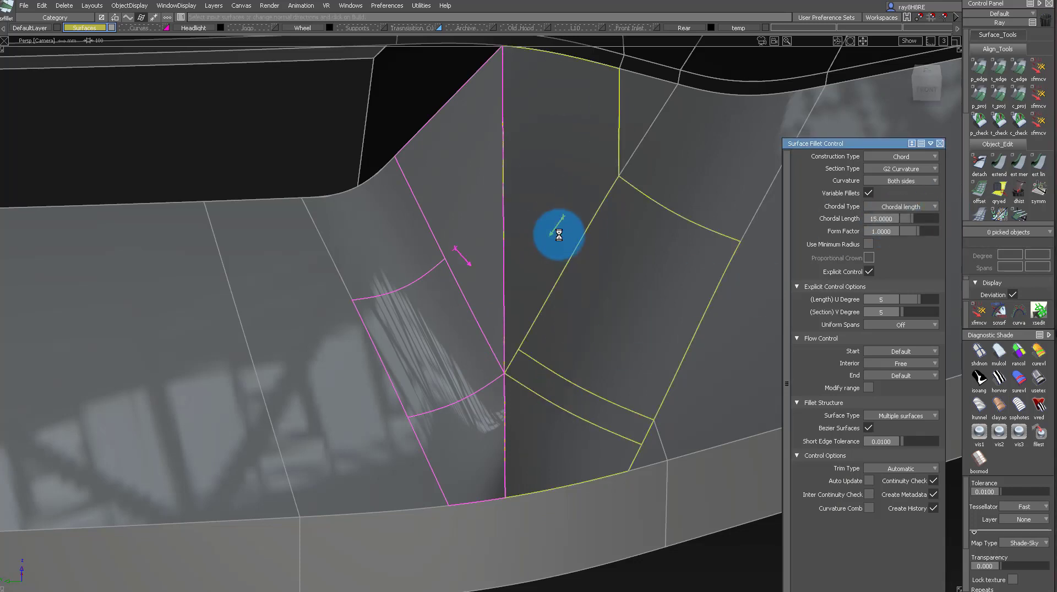
pyautogui.click(692, 212)
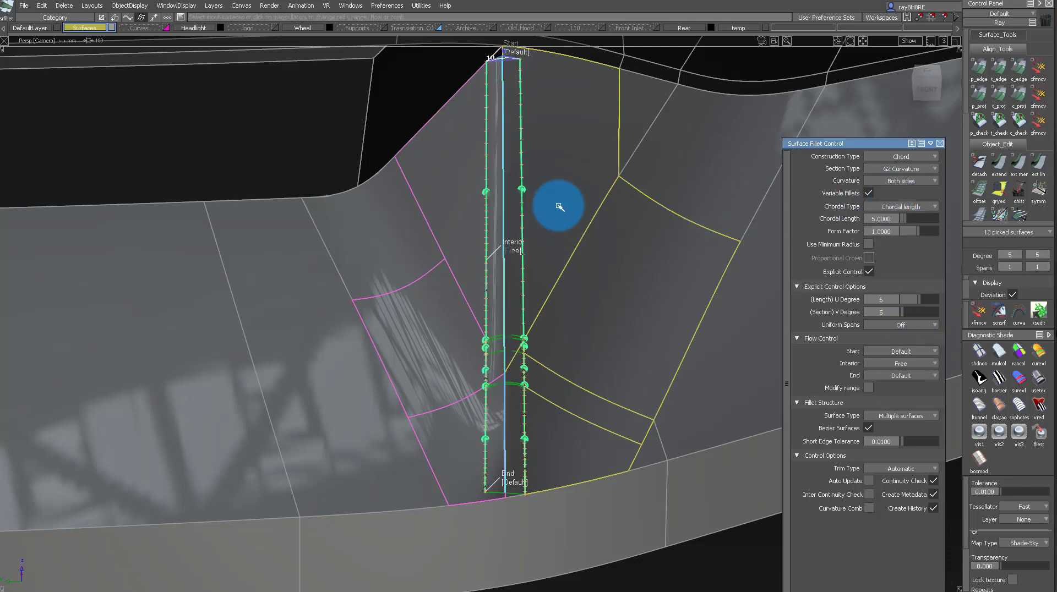
# - Try the full-height corner fillet with its Start and End flow set to Edge align
pyautogui.click(560, 204)
pyautogui.keyDown('alt'); pyautogui.keyDown('shift'); pyautogui.moveTo(542, 176); pyautogui.dragTo(529, 164, button='right'); pyautogui.keyUp('shift'); pyautogui.keyUp('alt')
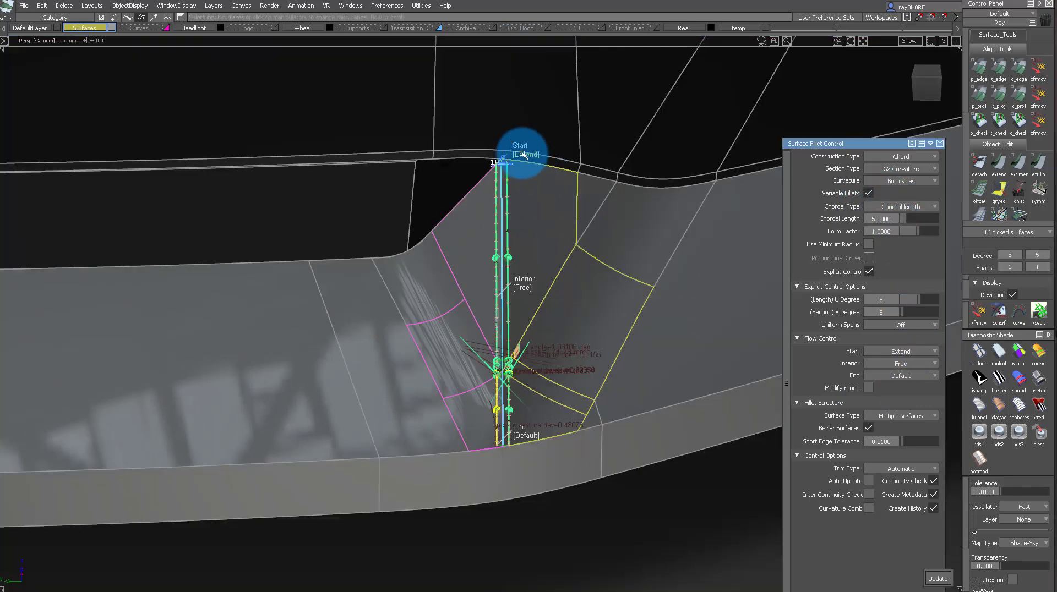
pyautogui.keyDown('ctrl'); pyautogui.keyDown('shift'); pyautogui.moveTo(612, 403); pyautogui.dragTo(552, 378); pyautogui.keyUp('shift'); pyautogui.keyUp('ctrl')
pyautogui.hotkey('ctrl', 'm')
pyautogui.keyDown('alt'); pyautogui.keyDown('shift'); pyautogui.moveTo(506, 326); pyautogui.dragTo(503, 164); pyautogui.keyUp('shift'); pyautogui.keyUp('alt')
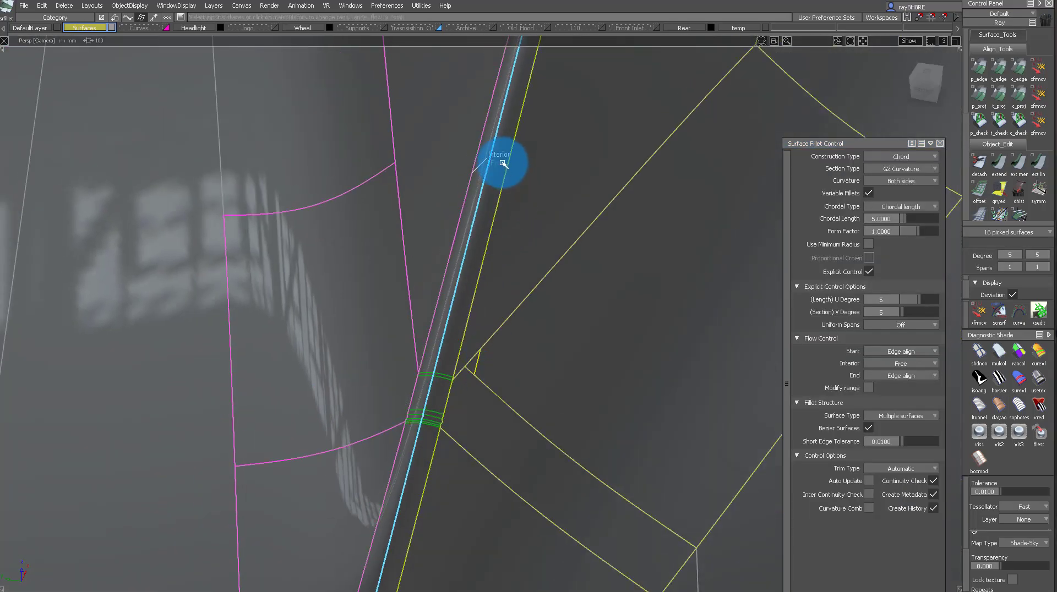
# - Fillet the lower and upper wall pairs separately along the corner edge, using G2 Curvature, chordal length 5 and Interior Connect
pyautogui.keyDown('alt'); pyautogui.keyDown('shift'); pyautogui.moveTo(445, 387); pyautogui.dragTo(478, 401); pyautogui.keyUp('shift'); pyautogui.keyUp('alt')
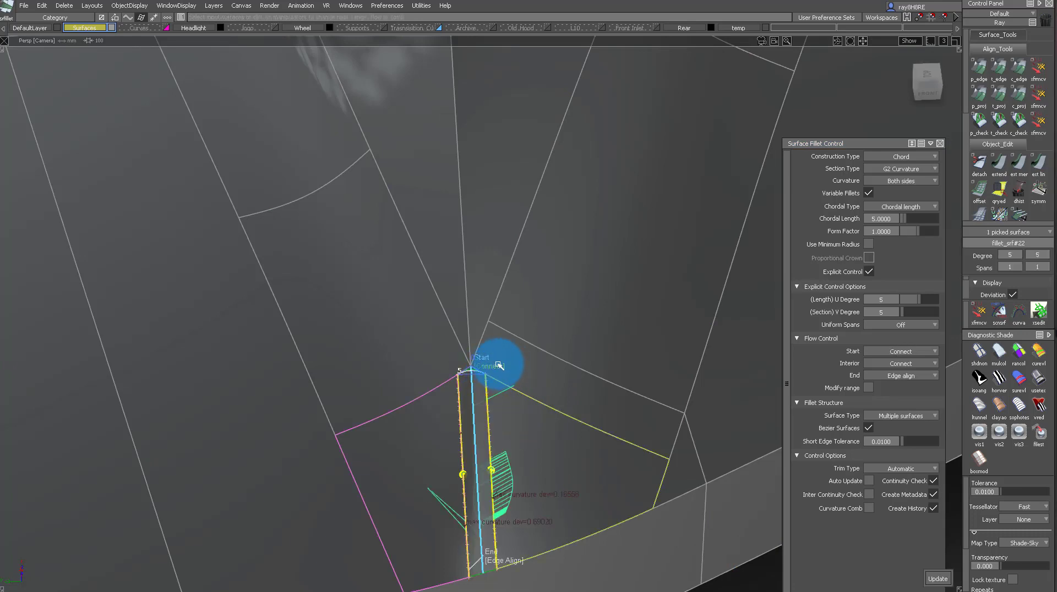
pyautogui.keyDown('alt'); pyautogui.keyDown('shift'); pyautogui.moveTo(590, 350); pyautogui.dragTo(538, 295); pyautogui.keyUp('shift'); pyautogui.keyUp('alt')
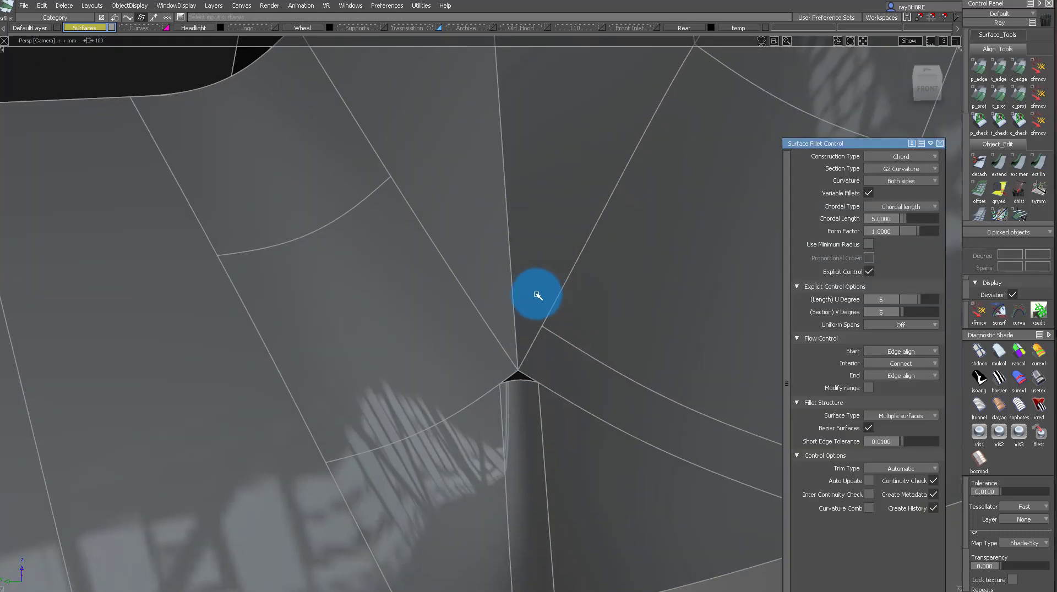
pyautogui.click(491, 231)
pyautogui.click(537, 224)
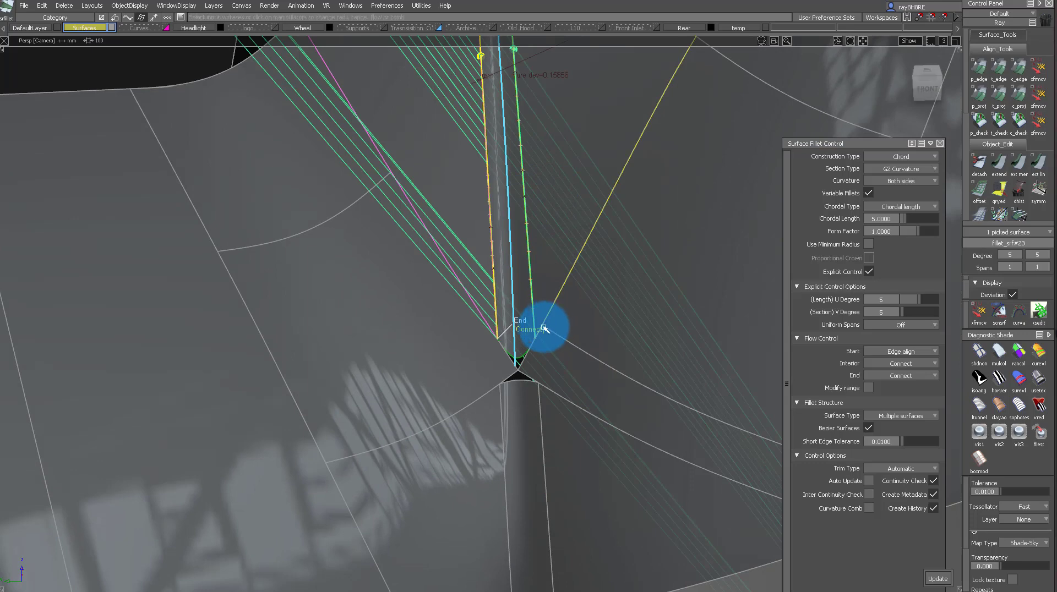
pyautogui.keyDown('alt'); pyautogui.keyDown('shift'); pyautogui.moveTo(644, 344); pyautogui.dragTo(524, 295); pyautogui.keyUp('shift'); pyautogui.keyUp('alt')
# - Isolate the upper and lower corner fillet strips by hiding the other bumper surfaces
pyautogui.click(520, 299)
pyautogui.click(531, 380)
pyautogui.hotkey('alt', 'h')
pyautogui.keyDown('alt'); pyautogui.keyDown('shift'); pyautogui.moveTo(538, 361); pyautogui.dragTo(484, 313); pyautogui.keyUp('shift'); pyautogui.keyUp('alt')
pyautogui.keyDown('alt'); pyautogui.keyDown('shift'); pyautogui.moveTo(483, 312); pyautogui.dragTo(517, 389, button='right'); pyautogui.keyUp('shift'); pyautogui.keyUp('alt')
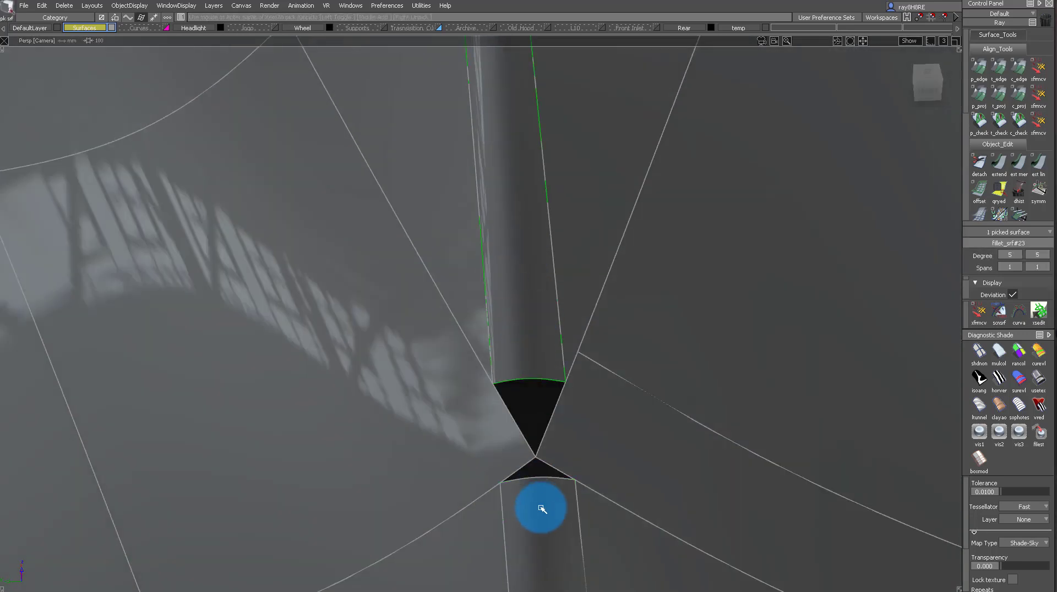
pyautogui.click(542, 509)
pyautogui.hotkey('alt', 'h')
# - Fill the gap between the two corner fillet strips with a G2 Curvature Square patch and bring back the wall surfaces
pyautogui.keyDown('alt'); pyautogui.keyDown('shift'); pyautogui.moveTo(542, 509); pyautogui.dragTo(526, 421); pyautogui.keyUp('shift'); pyautogui.keyUp('alt')
pyautogui.keyDown('ctrl'); pyautogui.keyDown('shift'); pyautogui.moveTo(526, 421); pyautogui.dragTo(522, 363); pyautogui.keyUp('shift'); pyautogui.keyUp('ctrl')
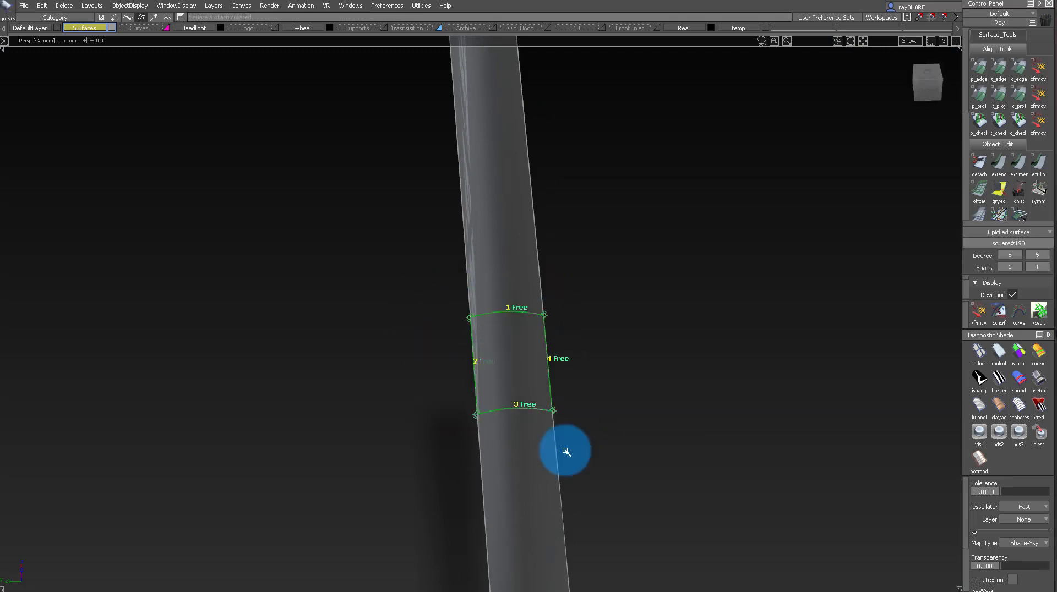
pyautogui.click(238, 122)
pyautogui.keyDown('ctrl'); pyautogui.keyDown('shift'); pyautogui.moveTo(715, 530); pyautogui.dragTo(590, 375); pyautogui.keyUp('shift'); pyautogui.keyUp('ctrl')
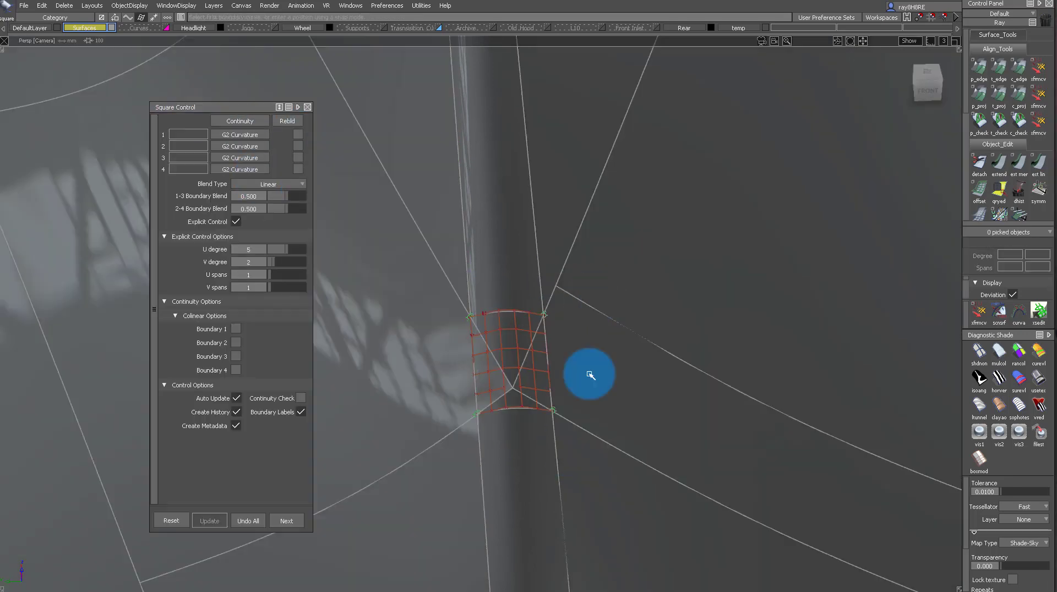
pyautogui.keyDown('ctrl'); pyautogui.keyDown('shift'); pyautogui.moveTo(614, 317); pyautogui.dragTo(614, 432); pyautogui.keyUp('shift'); pyautogui.keyUp('ctrl')
pyautogui.keyDown('ctrl'); pyautogui.keyDown('shift'); pyautogui.moveTo(606, 286); pyautogui.dragTo(523, 281); pyautogui.keyUp('shift'); pyautogui.keyUp('ctrl')
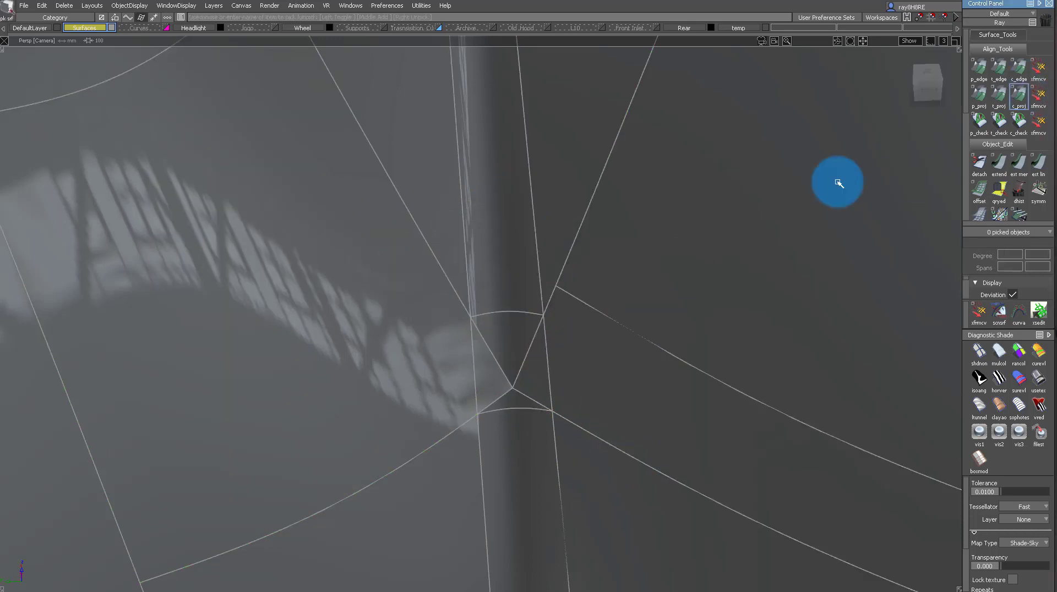
# - Project the Square patch's two side edges onto the adjoining walls and trim away the overlapping wall pieces
pyautogui.click(547, 362)
pyautogui.click(591, 368)
pyautogui.click(475, 379)
pyautogui.click(440, 375)
pyautogui.keyDown('ctrl'); pyautogui.keyDown('shift'); pyautogui.moveTo(437, 373); pyautogui.dragTo(340, 317); pyautogui.keyUp('shift'); pyautogui.keyUp('ctrl')
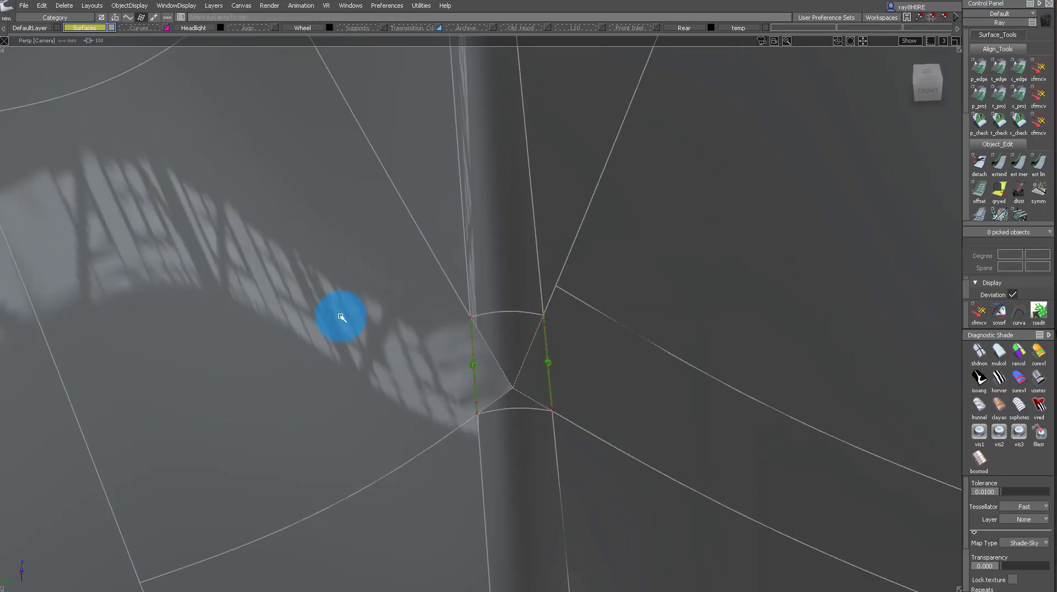
pyautogui.press('space')
pyautogui.keyDown('alt'); pyautogui.keyDown('shift'); pyautogui.moveTo(688, 316); pyautogui.dragTo(686, 331); pyautogui.keyUp('shift'); pyautogui.keyUp('alt')
pyautogui.keyDown('alt'); pyautogui.keyDown('shift'); pyautogui.moveTo(685, 330); pyautogui.dragTo(633, 472, button='middle'); pyautogui.keyUp('shift'); pyautogui.keyUp('alt')
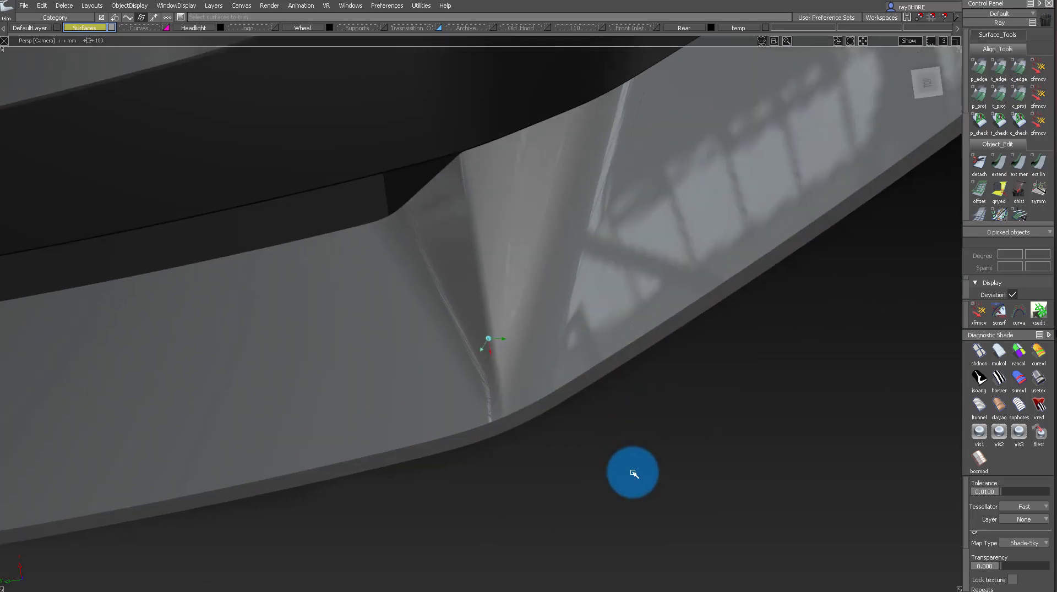
pyautogui.keyDown('alt'); pyautogui.keyDown('shift'); pyautogui.moveTo(632, 471); pyautogui.dragTo(829, 359); pyautogui.keyUp('shift'); pyautogui.keyUp('alt')
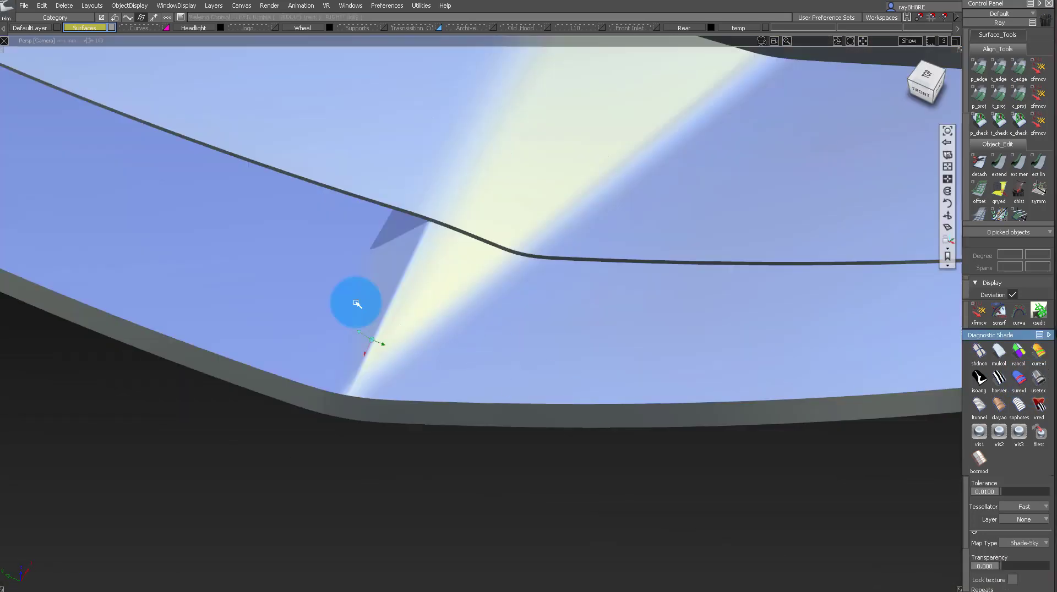
# - Try to fillet the recessed wall with the angled side wall using G2 Curvature and chordal length 30
pyautogui.moveTo(356, 304)
pyautogui.keyDown('alt'); pyautogui.keyDown('shift'); pyautogui.mouseDown()
pyautogui.moveTo(438, 402)
pyautogui.moveTo(655, 415)
pyautogui.moveTo(616, 431)
pyautogui.moveTo(522, 302)
pyautogui.moveTo(300, 306)
pyautogui.moveTo(233, 241)
pyautogui.moveTo(684, 271)
pyautogui.moveTo(540, 292)
pyautogui.moveTo(479, 316)
pyautogui.moveTo(403, 248)
pyautogui.mouseUp(); pyautogui.keyUp('shift'); pyautogui.keyUp('alt')
pyautogui.click(403, 248)
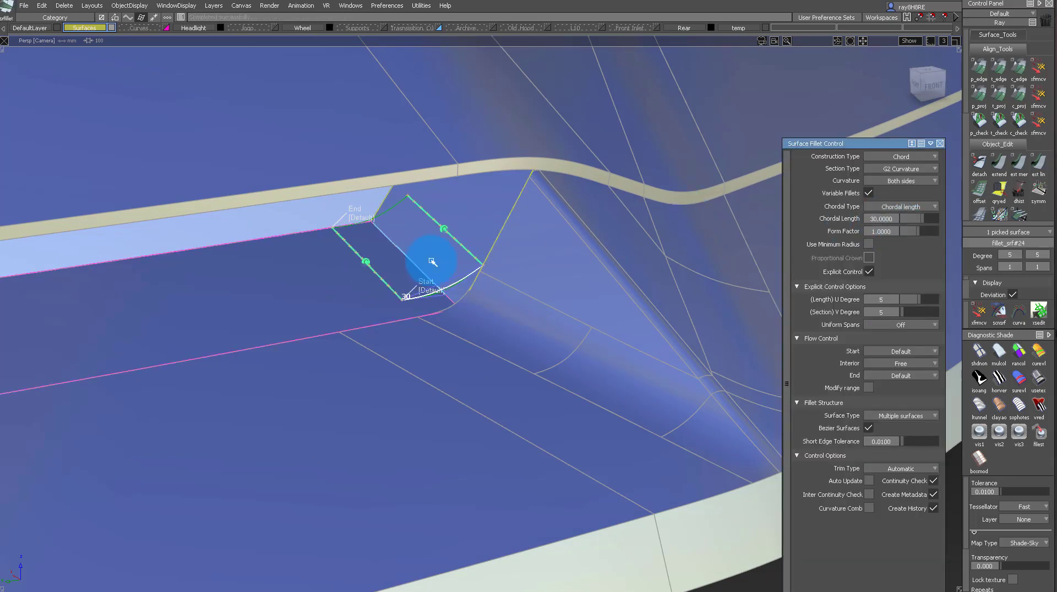
pyautogui.moveTo(358, 221)
pyautogui.keyDown('alt'); pyautogui.keyDown('shift'); pyautogui.mouseDown()
pyautogui.moveTo(461, 239)
pyautogui.moveTo(497, 292)
pyautogui.moveTo(567, 272)
pyautogui.moveTo(506, 420)
pyautogui.moveTo(501, 314)
pyautogui.mouseUp(); pyautogui.keyUp('shift'); pyautogui.keyUp('alt')
pyautogui.hotkey('ctrl', 'z')
# - Isolate the recessed wall, the angled side wall and the ledge fillet that meet at the intake corner
pyautogui.click(501, 314)
pyautogui.click(400, 370)
pyautogui.click(565, 434)
pyautogui.keyDown('ctrl'); pyautogui.keyDown('shift'); pyautogui.moveTo(445, 499); pyautogui.dragTo(446, 431); pyautogui.keyUp('shift'); pyautogui.keyUp('ctrl')
pyautogui.press('i')
pyautogui.click(450, 353)
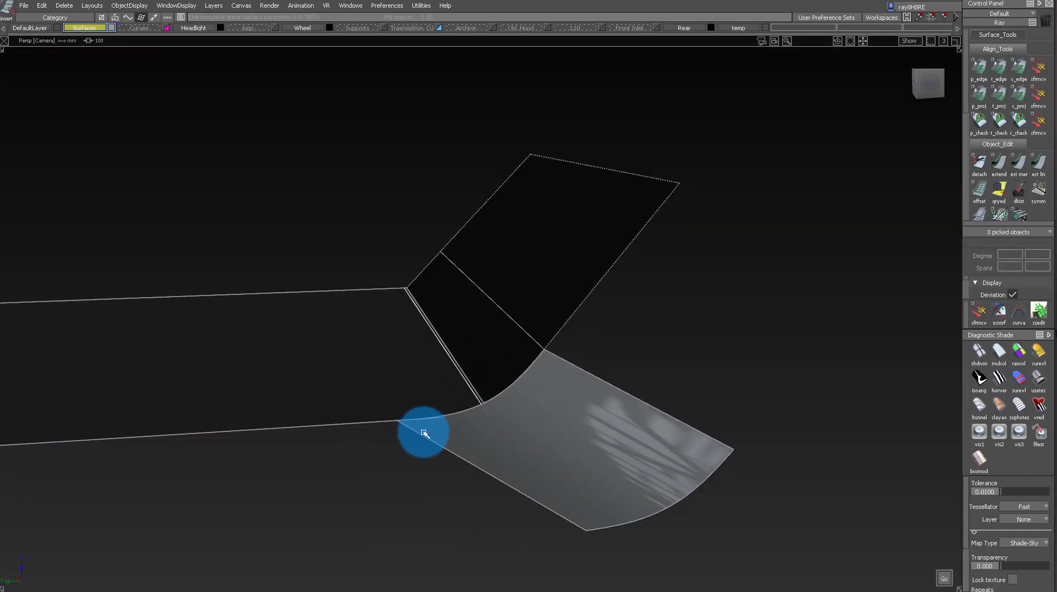
# - Draw a degree 1 line from the ledge fillet's end to the recessed wall's top edge and project it onto the wall
pyautogui.press('t')
pyautogui.click(232, 348)
pyautogui.click(253, 335)
pyautogui.keyDown('alt'); pyautogui.keyDown('shift'); pyautogui.moveTo(348, 294); pyautogui.dragTo(348, 429); pyautogui.keyUp('shift'); pyautogui.keyUp('alt')
pyautogui.press('t')
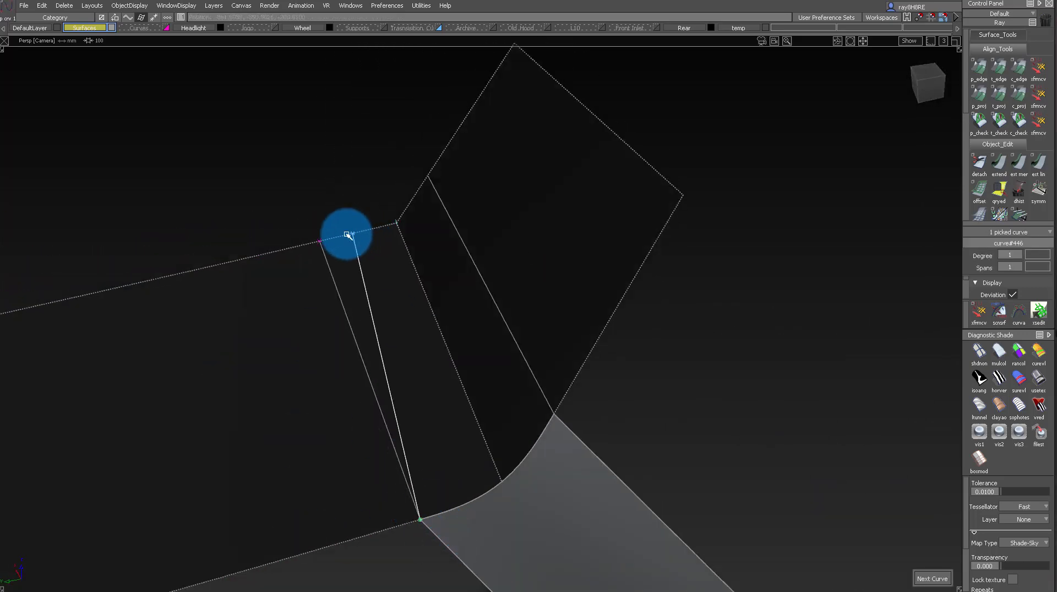
pyautogui.keyDown('ctrl'); pyautogui.keyDown('shift'); pyautogui.moveTo(347, 235); pyautogui.dragTo(380, 362); pyautogui.keyUp('shift'); pyautogui.keyUp('ctrl')
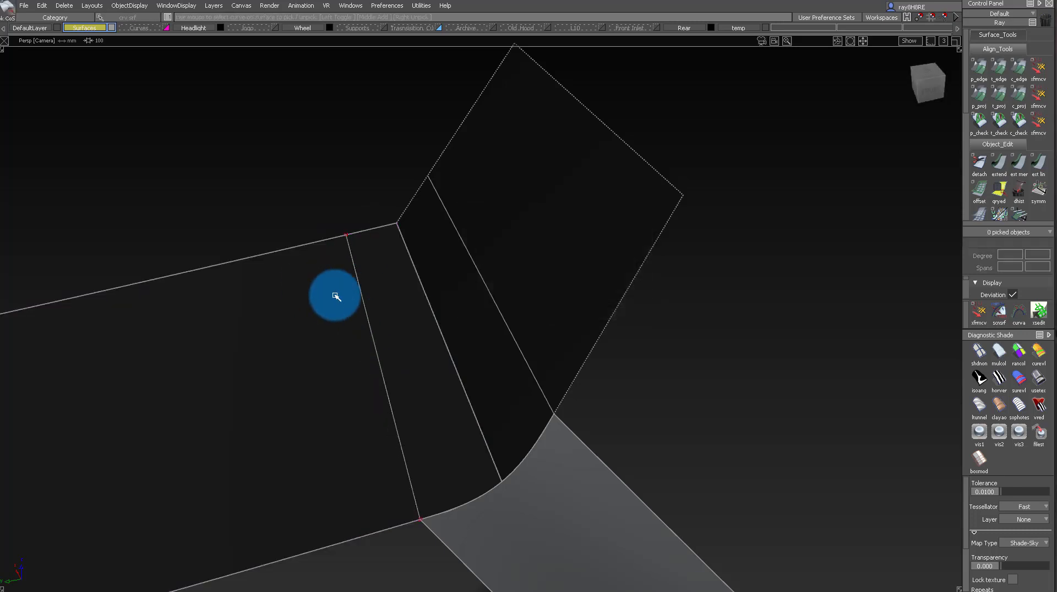
# - Trim the recessed wall and the angled side wall back to their curves at the two ends of the ledge fillet
pyautogui.press('t')
pyautogui.click(382, 311)
pyautogui.click(229, 347)
pyautogui.press('space')
pyautogui.click(540, 228)
pyautogui.click(548, 218)
pyautogui.press('space')
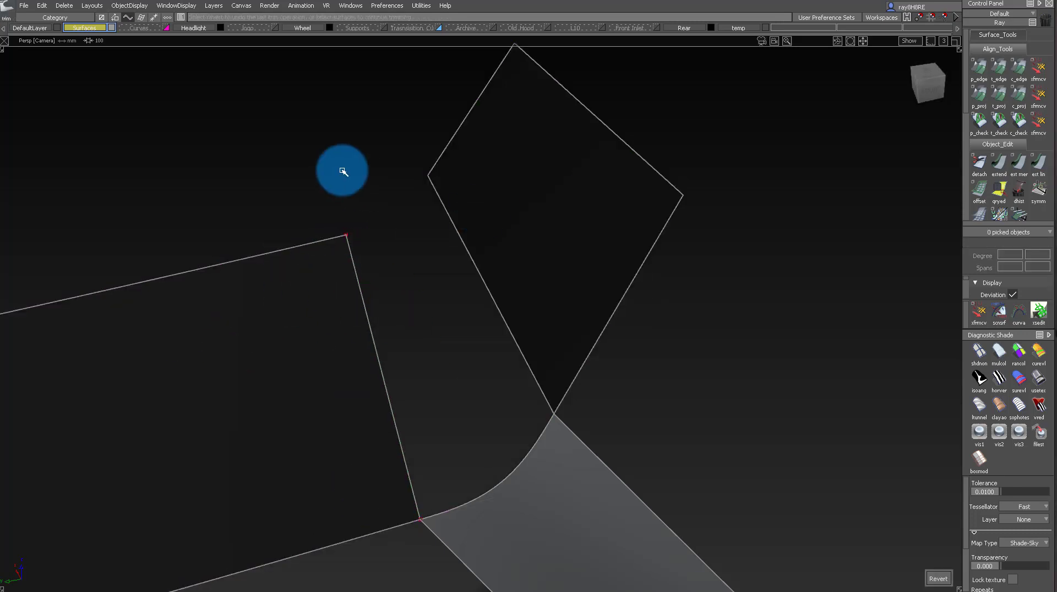
# - Connect the trimmed walls' top corners with a blend curve and fill the opening with a degree 5 Square patch, G2 Curvature at the recessed wall
pyautogui.click(427, 176)
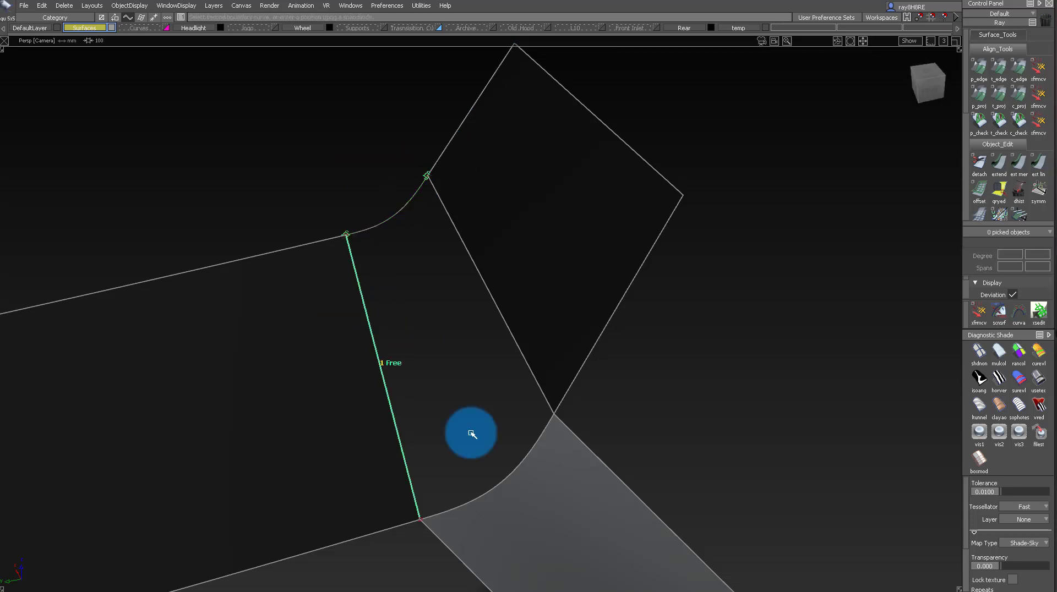
pyautogui.click(523, 460)
pyautogui.click(523, 356)
pyautogui.click(404, 208)
pyautogui.click(431, 339)
pyautogui.click(241, 135)
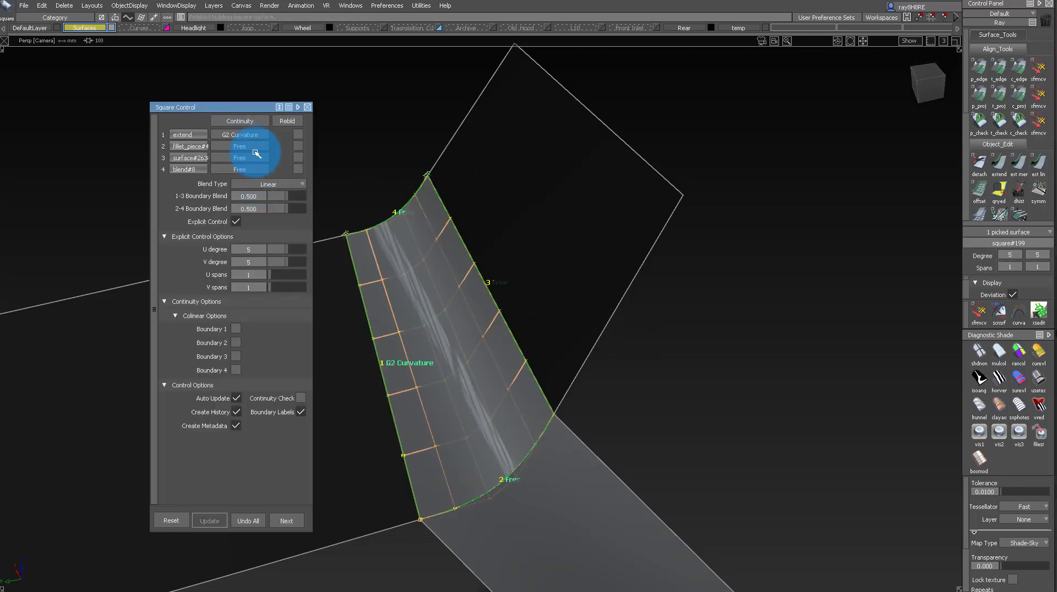
pyautogui.click(240, 210)
# - Assign the dark wall shader to the new corner patch, then delete the leftover curves and restore the hidden bumper surfaces
pyautogui.keyDown('ctrl'); pyautogui.keyDown('shift'); pyautogui.moveTo(552, 393); pyautogui.dragTo(483, 388); pyautogui.keyUp('shift'); pyautogui.keyUp('ctrl')
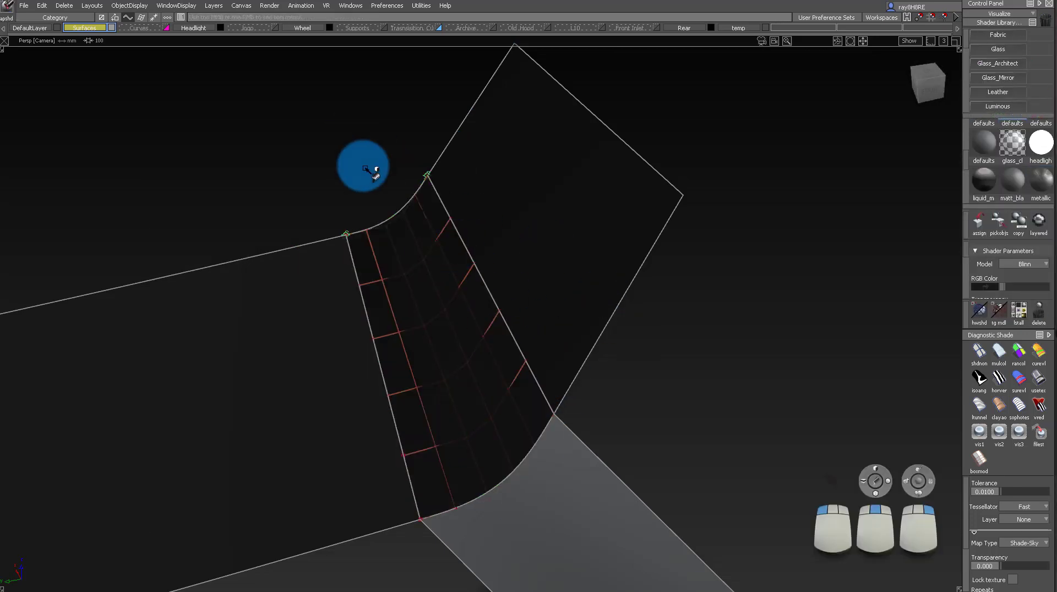
pyautogui.moveTo(363, 166); pyautogui.dragTo(614, 498)
pyautogui.press('Delete')
pyautogui.keyDown('alt'); pyautogui.keyDown('shift'); pyautogui.moveTo(569, 329); pyautogui.dragTo(495, 324, button='right'); pyautogui.keyUp('shift'); pyautogui.keyUp('alt')
pyautogui.moveTo(495, 325)
pyautogui.keyDown('alt'); pyautogui.keyDown('shift'); pyautogui.mouseDown()
pyautogui.moveTo(554, 196)
pyautogui.moveTo(514, 270)
pyautogui.moveTo(495, 210)
pyautogui.moveTo(511, 385)
pyautogui.mouseUp(); pyautogui.keyUp('shift'); pyautogui.keyUp('alt')
pyautogui.hotkey('alt', 't')
pyautogui.keyDown('alt'); pyautogui.keyDown('shift'); pyautogui.moveTo(512, 385); pyautogui.dragTo(600, 433, button='right'); pyautogui.keyUp('shift'); pyautogui.keyUp('alt')
pyautogui.keyDown('alt'); pyautogui.keyDown('shift'); pyautogui.moveTo(600, 433); pyautogui.dragTo(573, 298); pyautogui.keyUp('shift'); pyautogui.keyUp('alt')
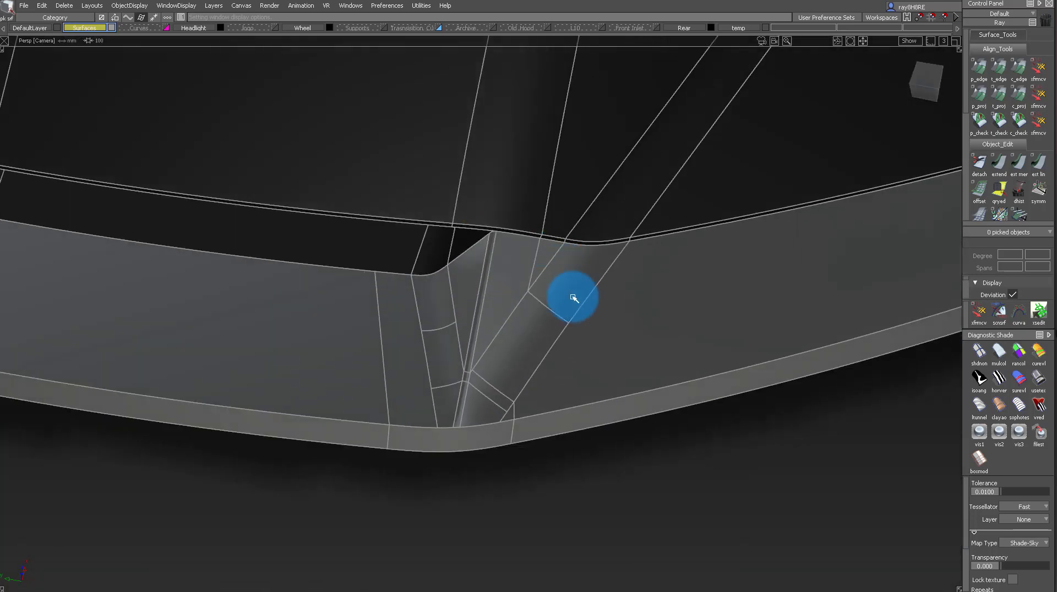
# - Examine the car's whole front end, with the intake, headlights and front wheel area, from several angles
pyautogui.moveTo(643, 185)
pyautogui.keyDown('alt'); pyautogui.keyDown('shift'); pyautogui.mouseDown()
pyautogui.moveTo(545, 378)
pyautogui.moveTo(635, 172)
pyautogui.mouseUp(); pyautogui.keyUp('shift'); pyautogui.keyUp('alt')
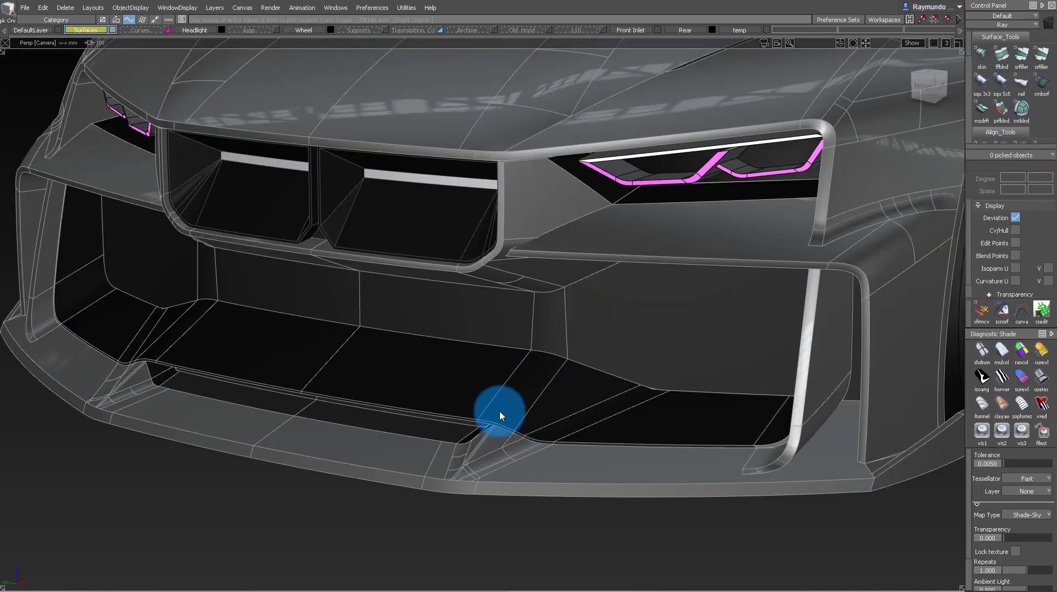
pyautogui.keyDown('alt'); pyautogui.keyDown('shift'); pyautogui.moveTo(496, 412); pyautogui.dragTo(598, 274); pyautogui.keyUp('shift'); pyautogui.keyUp('alt')
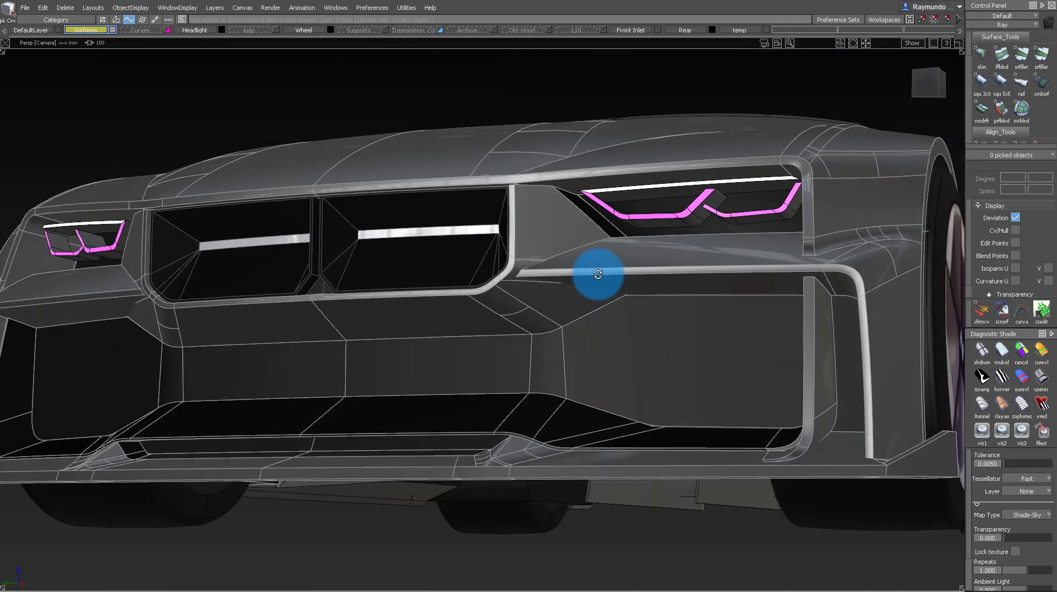
pyautogui.hotkey('alt', 'm')
pyautogui.keyDown('alt'); pyautogui.keyDown('shift'); pyautogui.moveTo(494, 156); pyautogui.dragTo(527, 236); pyautogui.keyUp('shift'); pyautogui.keyUp('alt')
pyautogui.keyDown('alt'); pyautogui.keyDown('shift'); pyautogui.moveTo(526, 236); pyautogui.dragTo(527, 259, button='right'); pyautogui.keyUp('shift'); pyautogui.keyUp('alt')
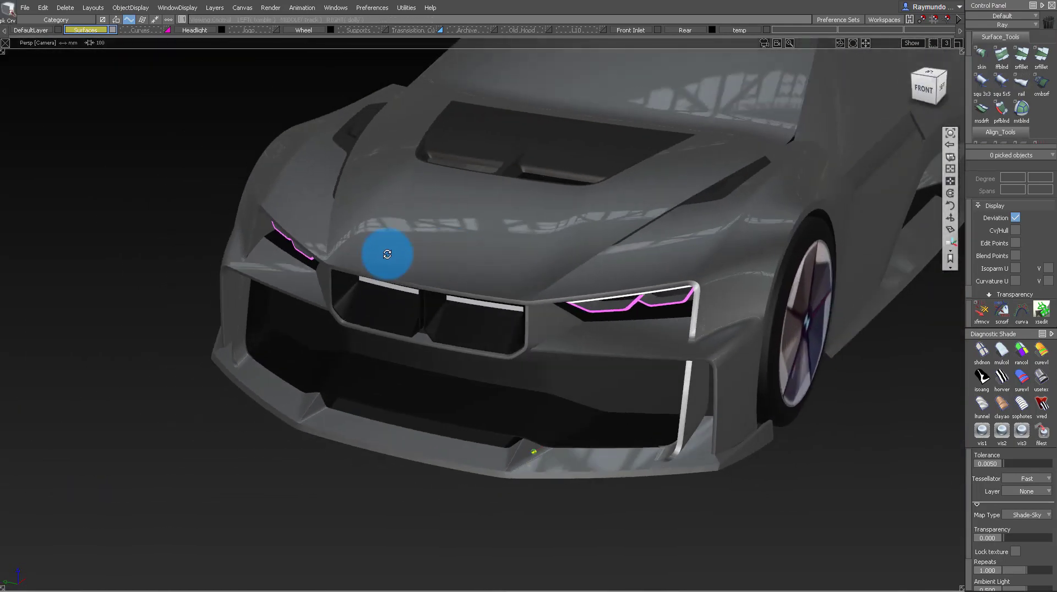
pyautogui.keyDown('alt'); pyautogui.keyDown('shift'); pyautogui.moveTo(387, 255); pyautogui.dragTo(731, 321); pyautogui.keyUp('shift'); pyautogui.keyUp('alt')
pyautogui.keyDown('alt'); pyautogui.keyDown('shift'); pyautogui.moveTo(732, 321); pyautogui.dragTo(580, 314, button='right'); pyautogui.keyUp('shift'); pyautogui.keyUp('alt')
pyautogui.keyDown('alt'); pyautogui.keyDown('shift'); pyautogui.moveTo(580, 314); pyautogui.dragTo(384, 169); pyautogui.keyUp('shift'); pyautogui.keyUp('alt')
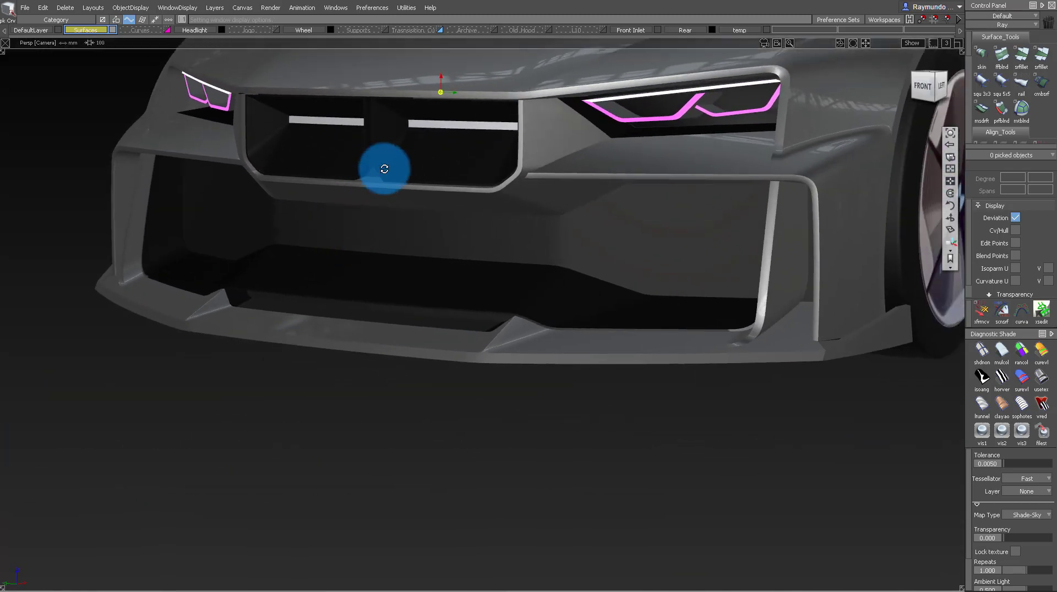
pyautogui.keyDown('alt'); pyautogui.keyDown('shift'); pyautogui.moveTo(398, 292); pyautogui.dragTo(512, 200, button='right'); pyautogui.keyUp('shift'); pyautogui.keyUp('alt')
pyautogui.keyDown('alt'); pyautogui.keyDown('shift'); pyautogui.moveTo(698, 276); pyautogui.dragTo(539, 158, button='right'); pyautogui.keyUp('shift'); pyautogui.keyUp('alt')
pyautogui.keyDown('alt'); pyautogui.keyDown('shift'); pyautogui.moveTo(540, 158); pyautogui.dragTo(449, 259); pyautogui.keyUp('shift'); pyautogui.keyUp('alt')
pyautogui.keyDown('alt'); pyautogui.keyDown('shift'); pyautogui.moveTo(197, 248); pyautogui.dragTo(585, 276); pyautogui.keyUp('shift'); pyautogui.keyUp('alt')
pyautogui.keyDown('alt'); pyautogui.keyDown('shift'); pyautogui.moveTo(585, 276); pyautogui.dragTo(492, 242, button='right'); pyautogui.keyUp('shift'); pyautogui.keyUp('alt')
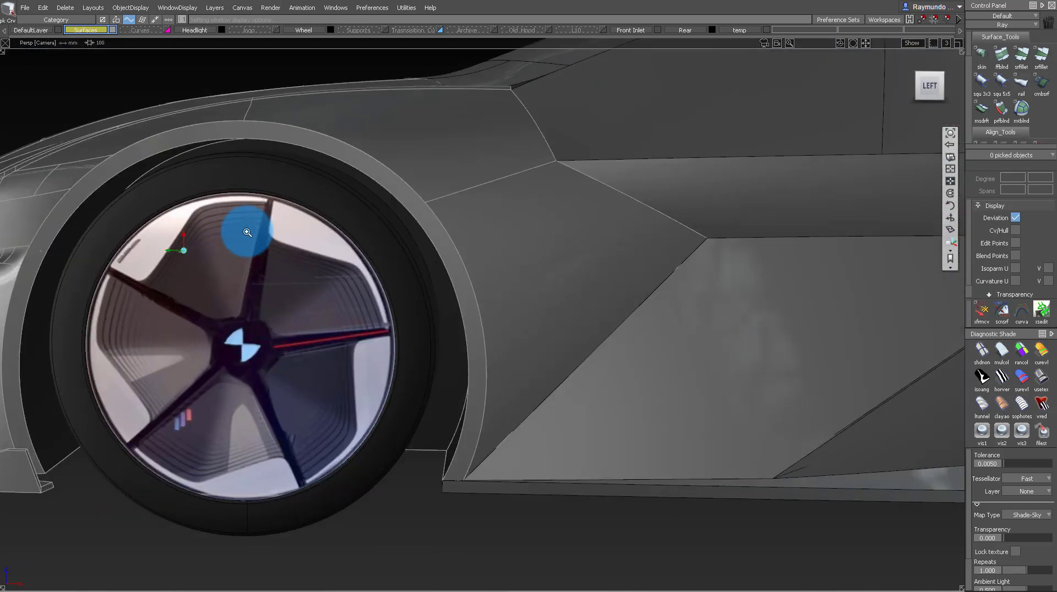
pyautogui.keyDown('alt'); pyautogui.keyDown('shift'); pyautogui.moveTo(247, 233); pyautogui.dragTo(459, 260); pyautogui.keyUp('shift'); pyautogui.keyUp('alt')
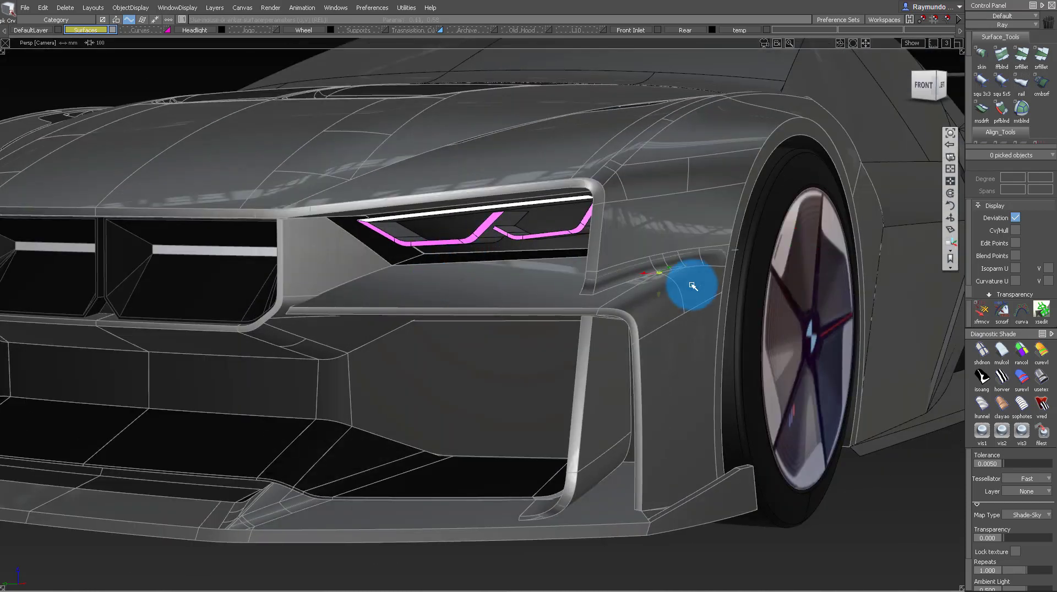
pyautogui.keyDown('alt'); pyautogui.keyDown('shift'); pyautogui.moveTo(693, 286); pyautogui.dragTo(400, 292); pyautogui.keyUp('shift'); pyautogui.keyUp('alt')
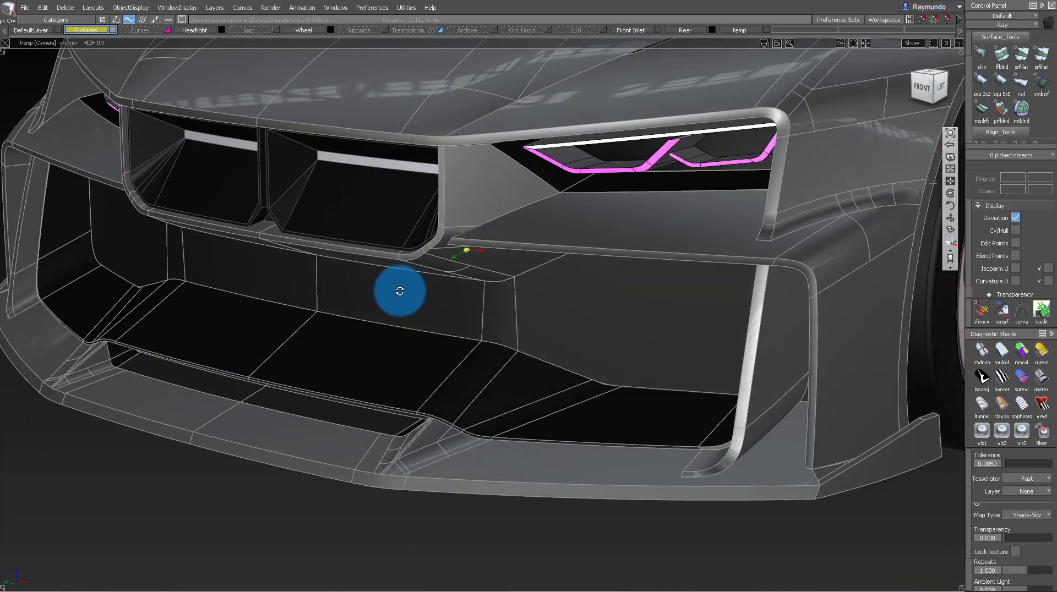
pyautogui.keyDown('alt'); pyautogui.keyDown('shift'); pyautogui.moveTo(481, 306); pyautogui.dragTo(273, 230); pyautogui.keyUp('shift'); pyautogui.keyUp('alt')
pyautogui.keyDown('alt'); pyautogui.keyDown('shift'); pyautogui.moveTo(287, 272); pyautogui.dragTo(632, 165); pyautogui.keyUp('shift'); pyautogui.keyUp('alt')
pyautogui.keyDown('alt'); pyautogui.keyDown('shift'); pyautogui.moveTo(632, 165); pyautogui.dragTo(758, 243, button='right'); pyautogui.keyUp('shift'); pyautogui.keyUp('alt')
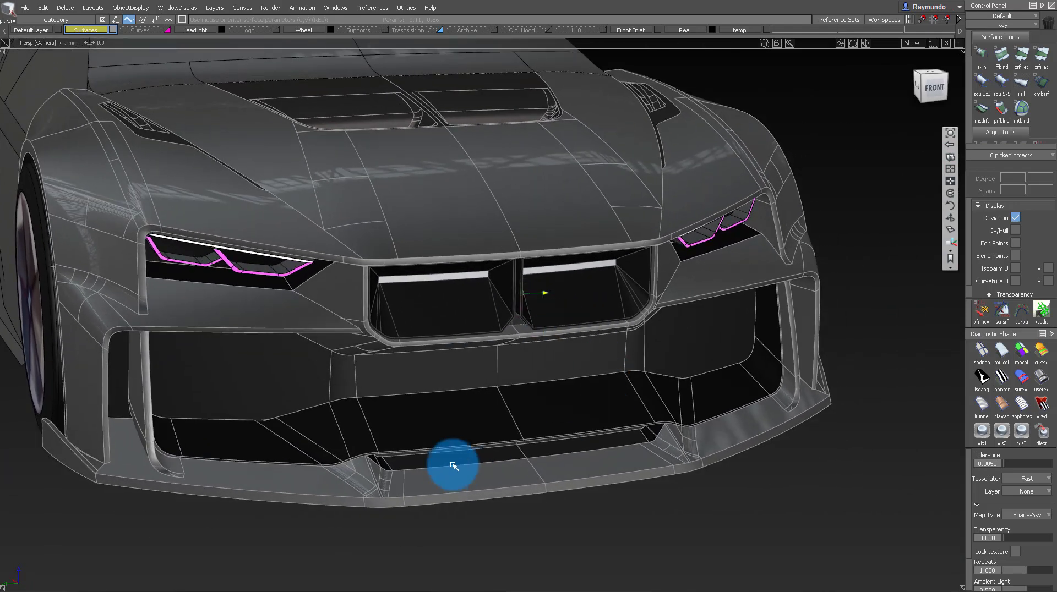
# - Examine the highlights on the filleted corner and ledge of the lower intake up close
pyautogui.keyDown('alt'); pyautogui.keyDown('shift'); pyautogui.moveTo(385, 473); pyautogui.dragTo(448, 486, button='right'); pyautogui.keyUp('shift'); pyautogui.keyUp('alt')
pyautogui.keyDown('alt'); pyautogui.keyDown('shift'); pyautogui.moveTo(448, 486); pyautogui.dragTo(453, 319, button='middle'); pyautogui.keyUp('shift'); pyautogui.keyUp('alt')
pyautogui.keyDown('alt'); pyautogui.keyDown('shift'); pyautogui.moveTo(453, 319); pyautogui.dragTo(465, 370); pyautogui.keyUp('shift'); pyautogui.keyUp('alt')
pyautogui.keyDown('ctrl'); pyautogui.keyDown('shift'); pyautogui.moveTo(464, 370); pyautogui.dragTo(410, 330, button='right'); pyautogui.keyUp('shift'); pyautogui.keyUp('ctrl')
pyautogui.keyDown('alt'); pyautogui.keyDown('shift'); pyautogui.moveTo(410, 331); pyautogui.dragTo(481, 373); pyautogui.keyUp('shift'); pyautogui.keyUp('alt')
pyautogui.keyDown('alt'); pyautogui.keyDown('shift'); pyautogui.moveTo(467, 502); pyautogui.dragTo(267, 257); pyautogui.keyUp('shift'); pyautogui.keyUp('alt')
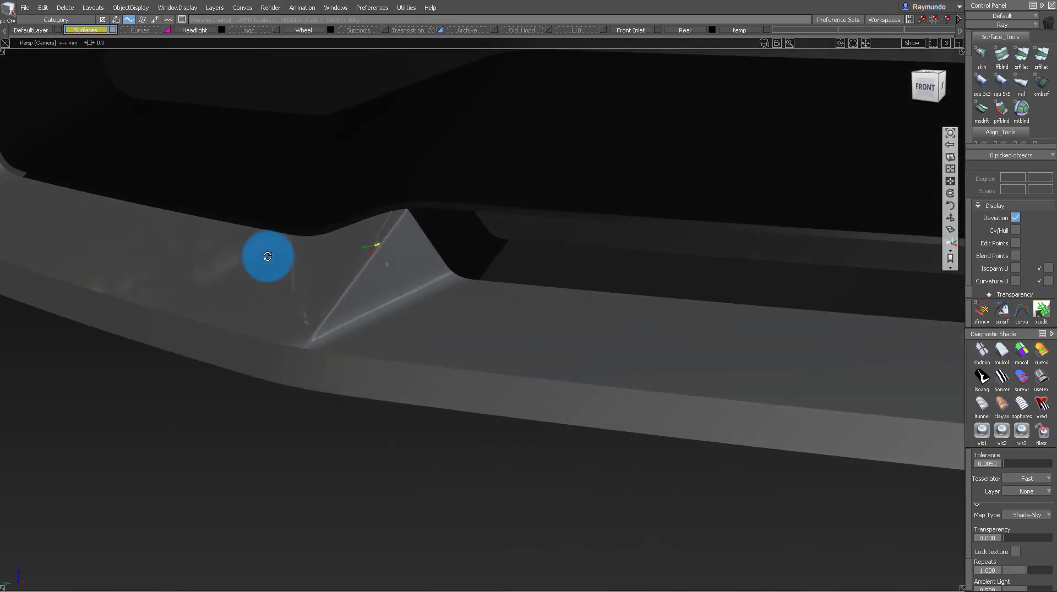
pyautogui.keyDown('alt'); pyautogui.keyDown('shift'); pyautogui.moveTo(311, 324); pyautogui.dragTo(349, 408); pyautogui.keyUp('shift'); pyautogui.keyUp('alt')
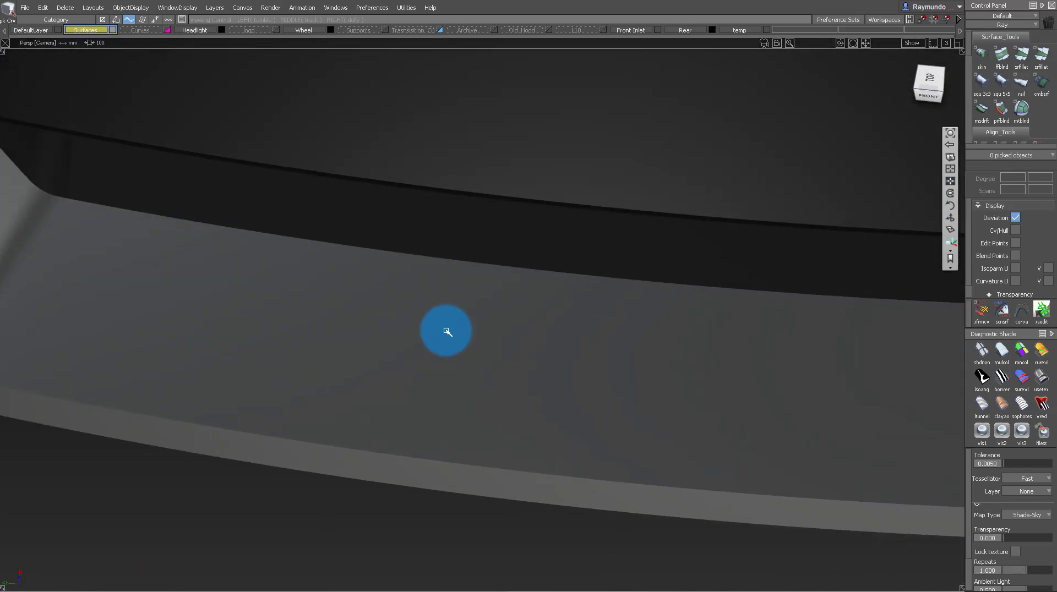